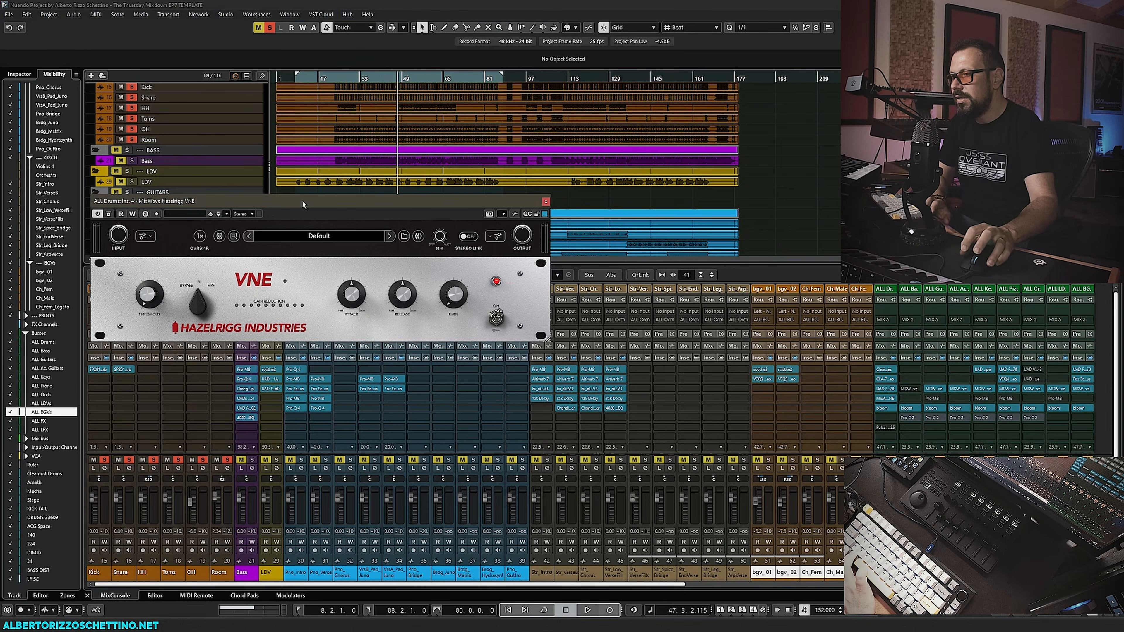
Inspect the high-pass and low-pass filter settings next to the VNE compressor's stereo link control.
drag(202, 281, 182, 306)
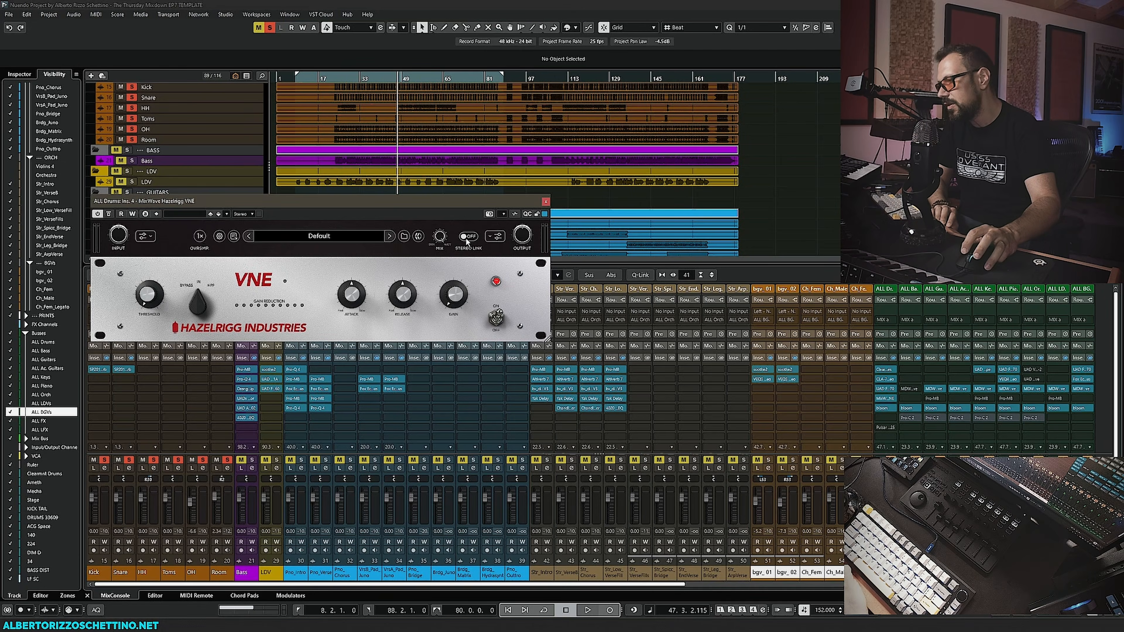
click(493, 238)
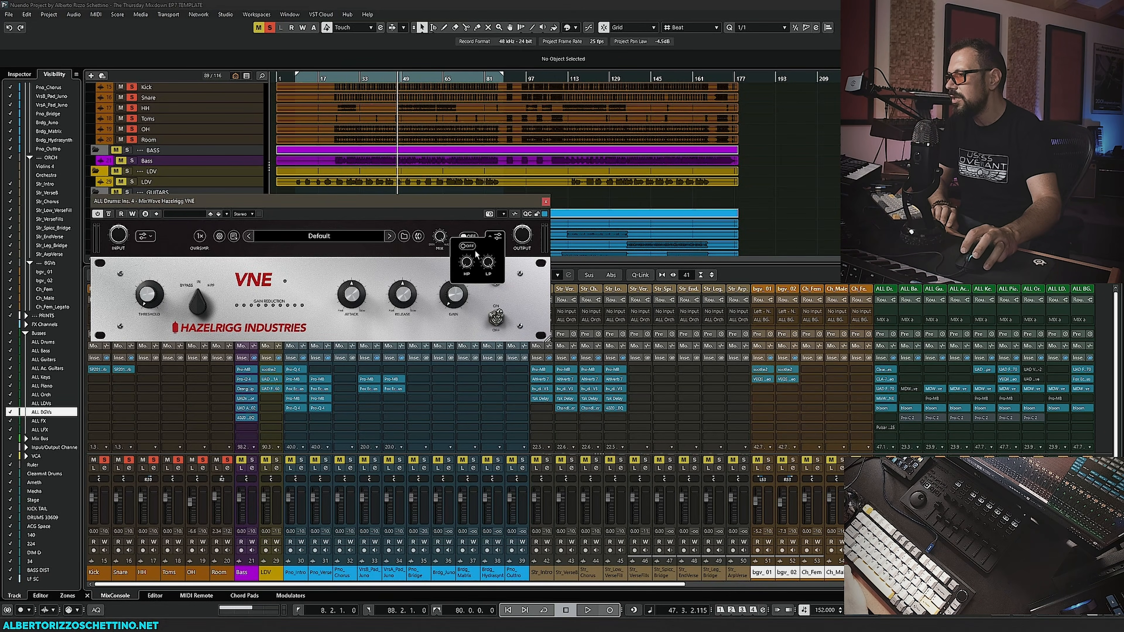
click(496, 239)
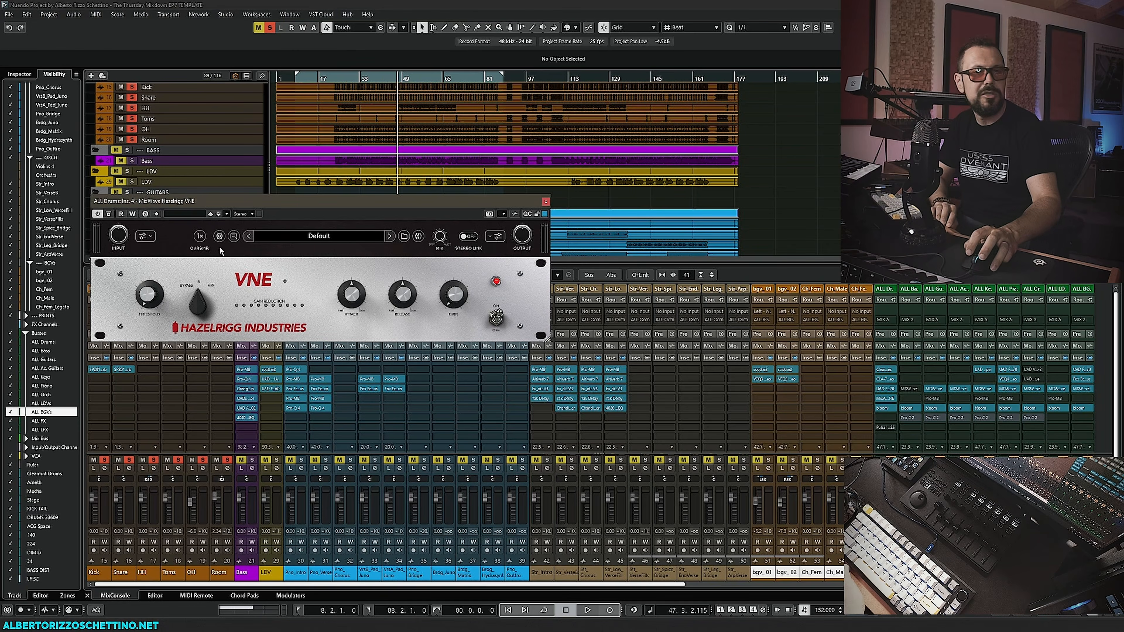
Start playback and dial in the drum bus compressor with the threshold at 67%, the attack adjusted and the mode selector on HPF.
key(space)
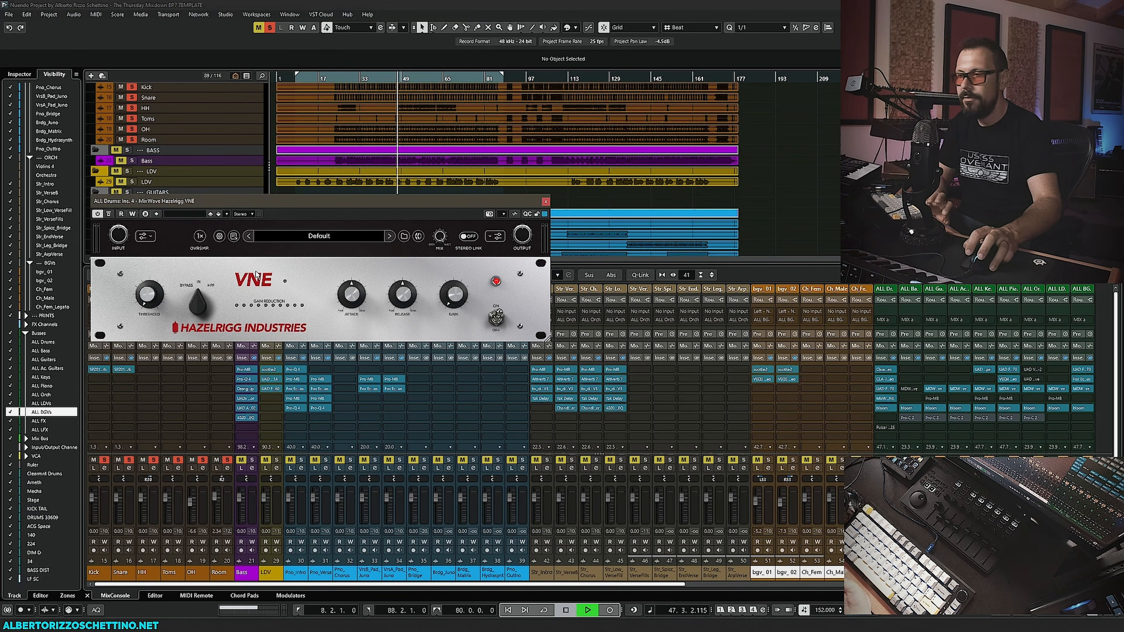
mouse_move(148, 303)
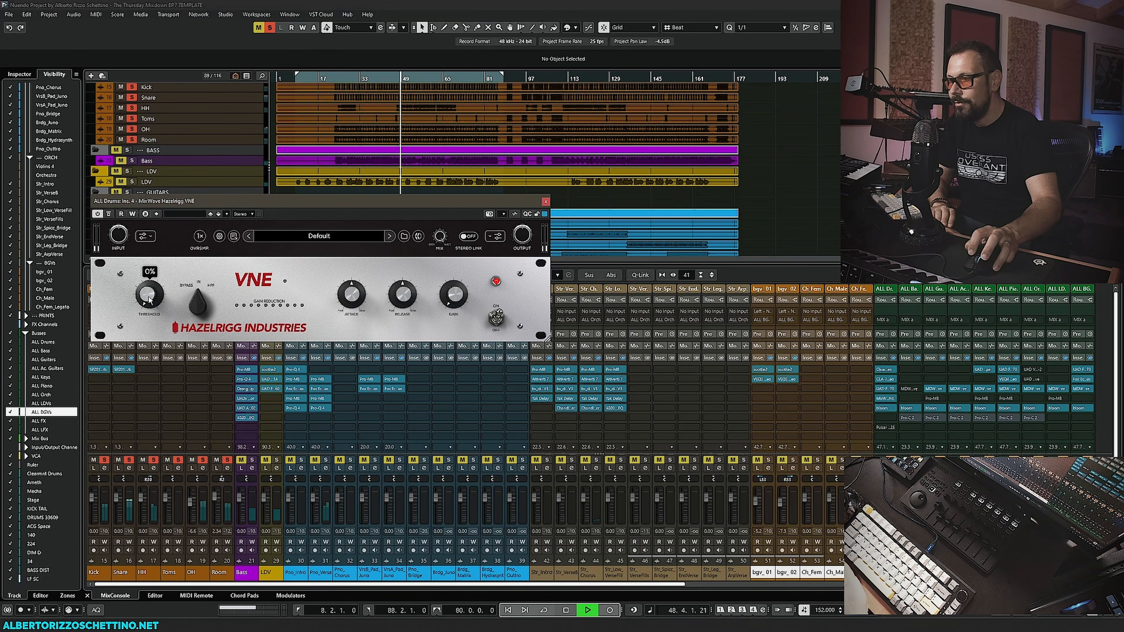
drag(148, 303, 156, 251)
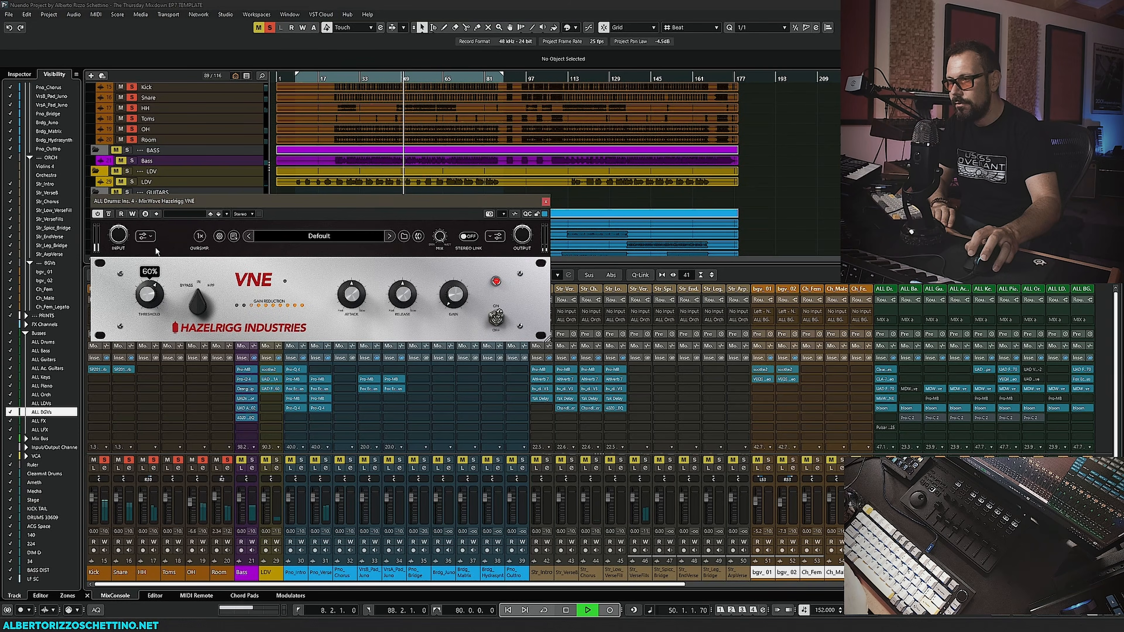
drag(351, 292, 348, 273)
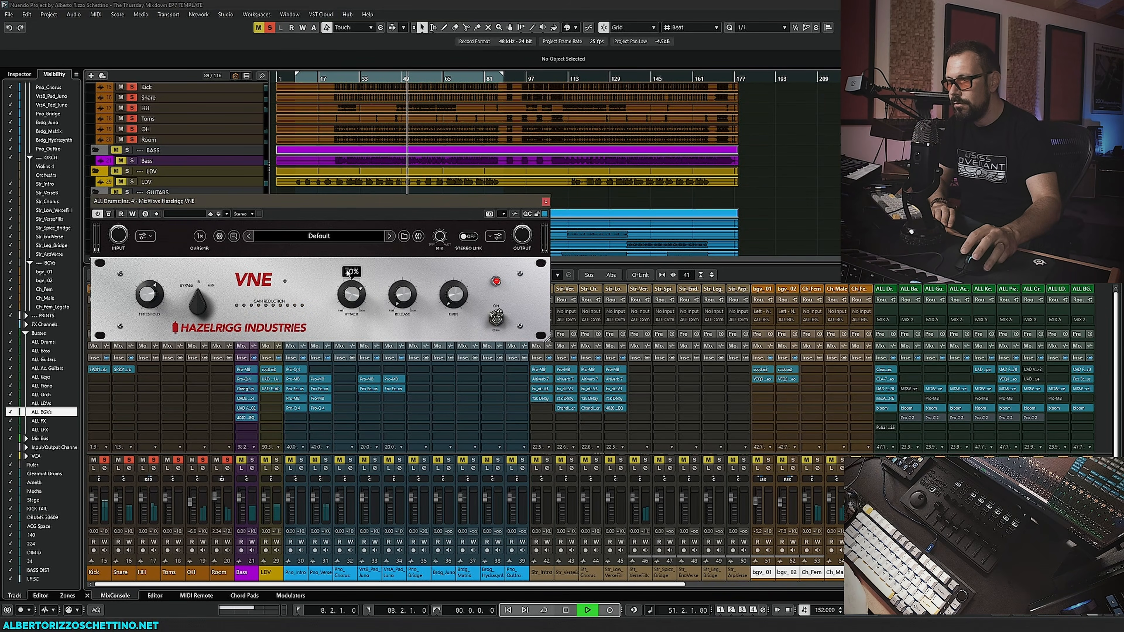
drag(149, 295, 142, 321)
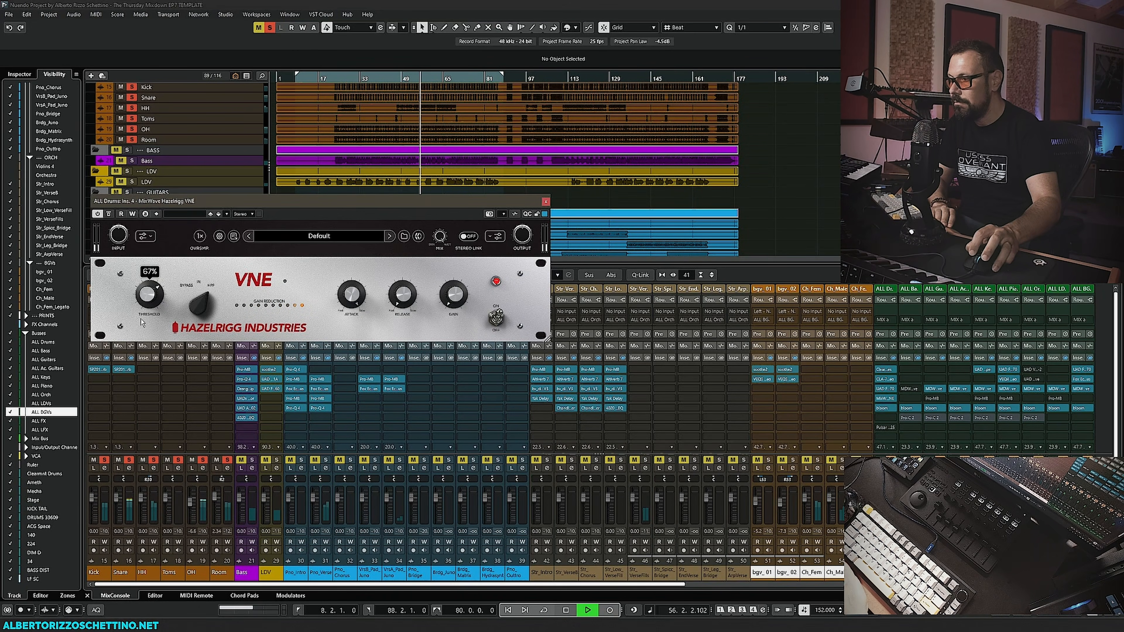
Raise the compressor's threshold and set its gain to about 1.3 dB while comparing the unit on and off, and end playback.
drag(458, 296, 460, 293)
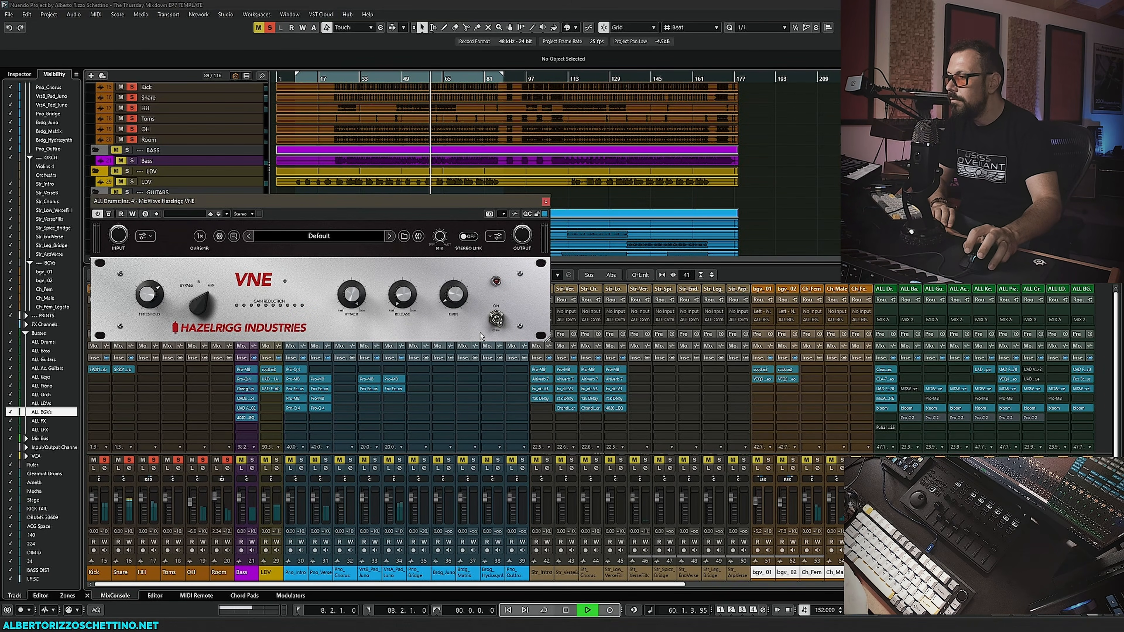
click(496, 322)
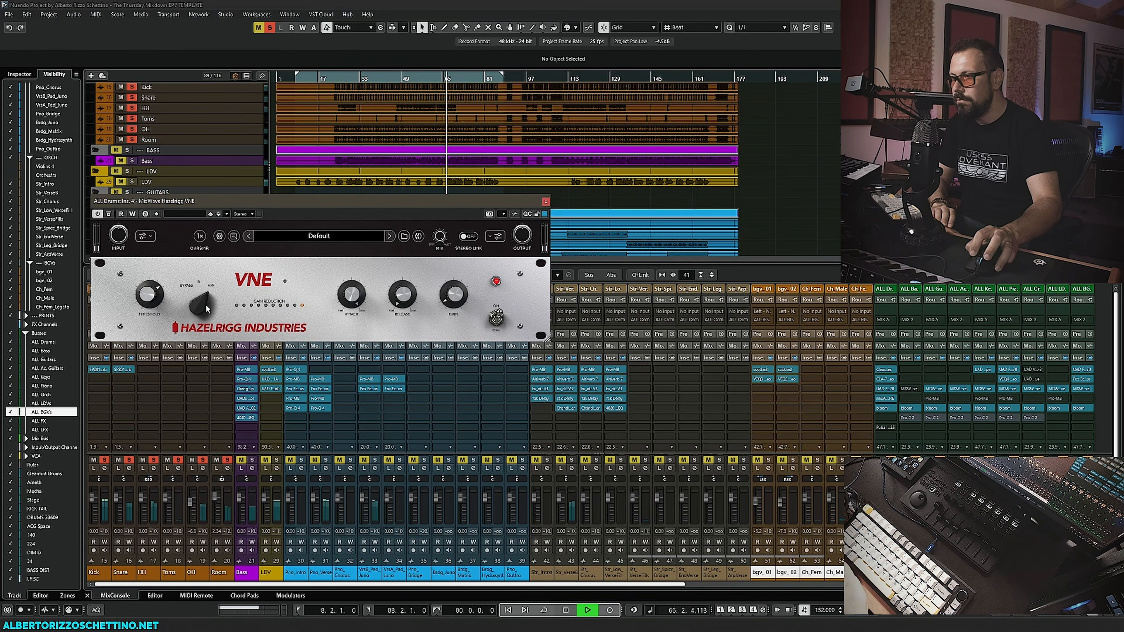
drag(150, 297, 148, 279)
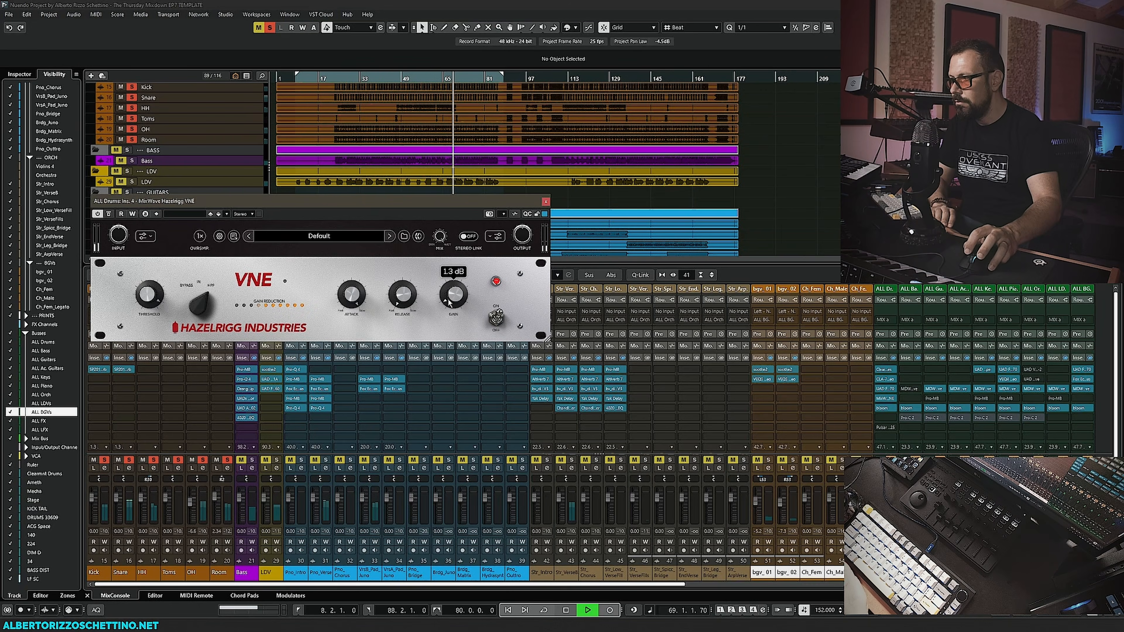
drag(451, 290, 450, 290)
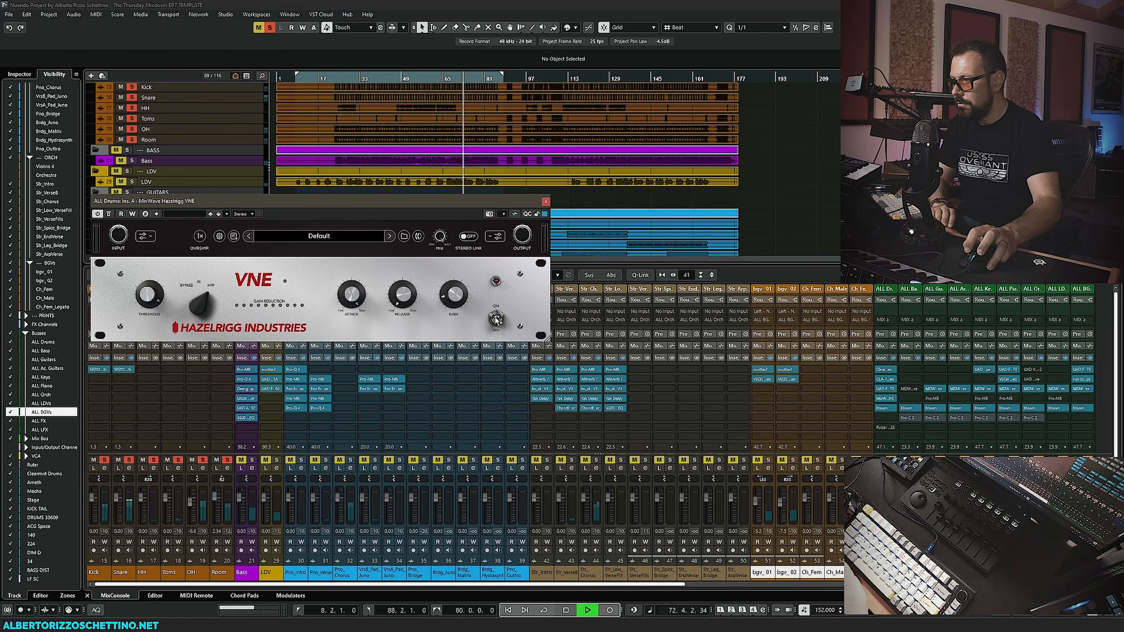
mouse_move(455, 302)
key(space)
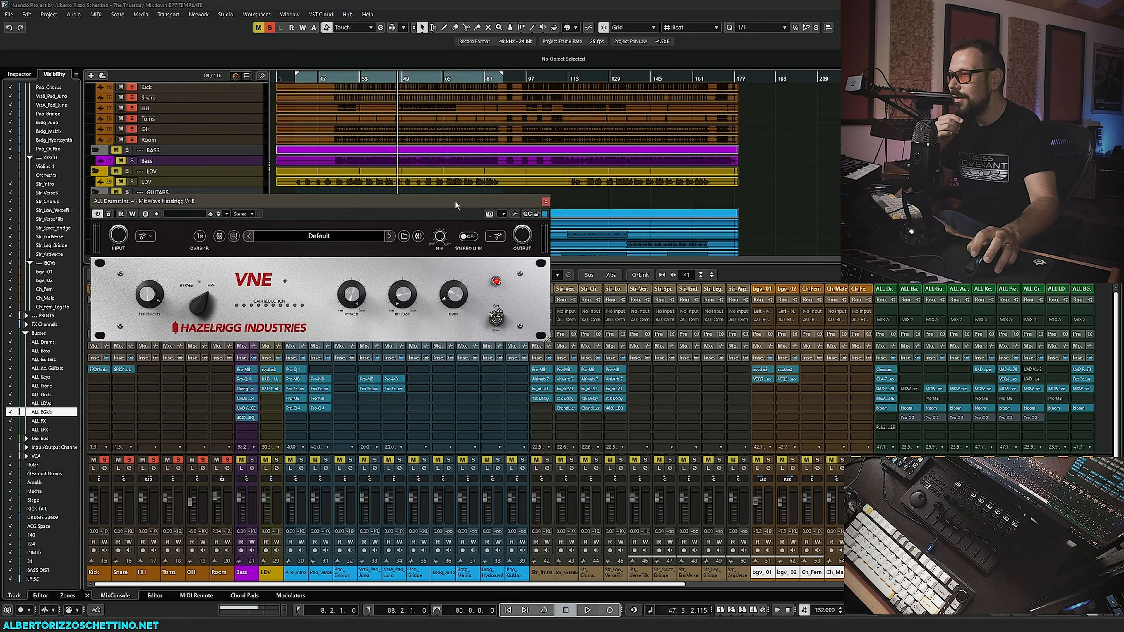
Move the compressor window slightly higher and solo the bass, keys and orchestra VCA groups alongside the drums.
drag(456, 205, 446, 98)
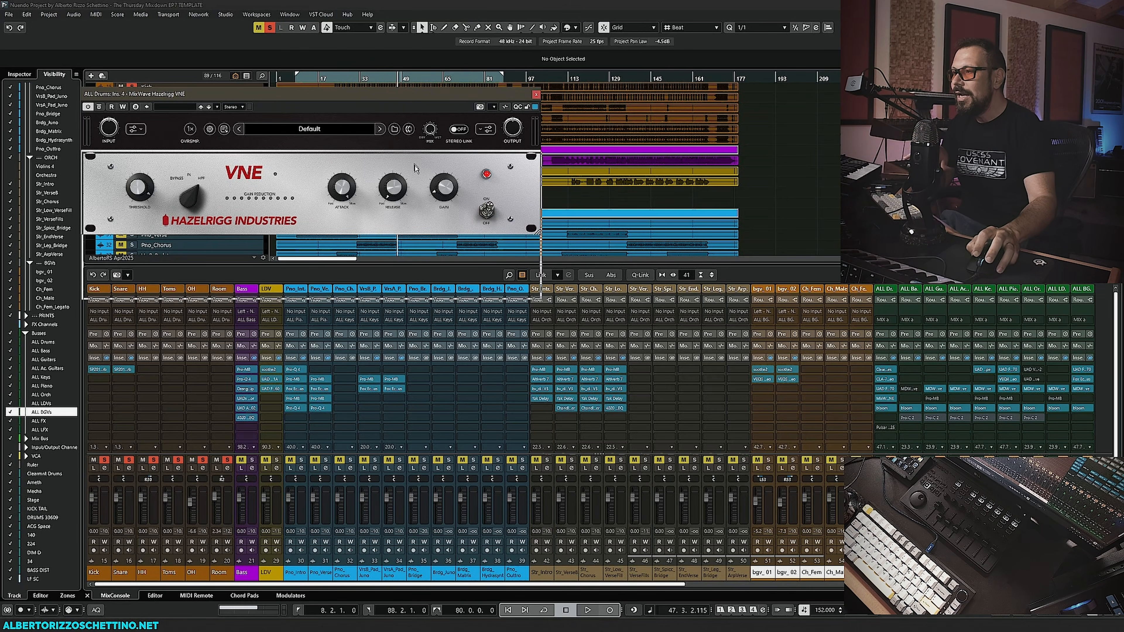
drag(415, 94, 422, 177)
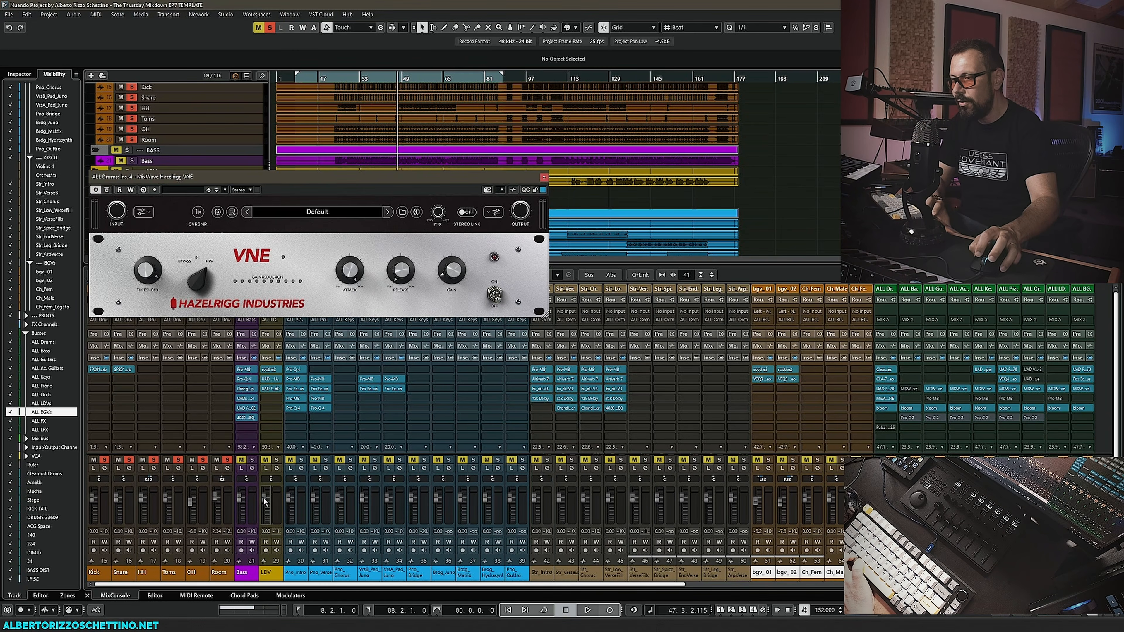
drag(265, 501, 265, 522)
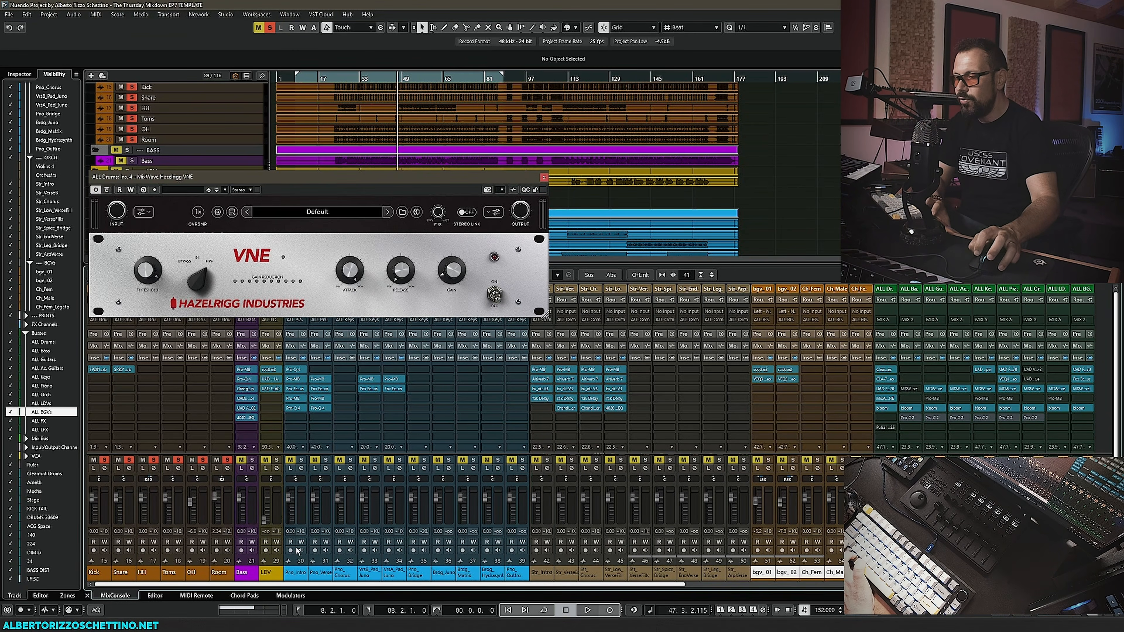
click(751, 584)
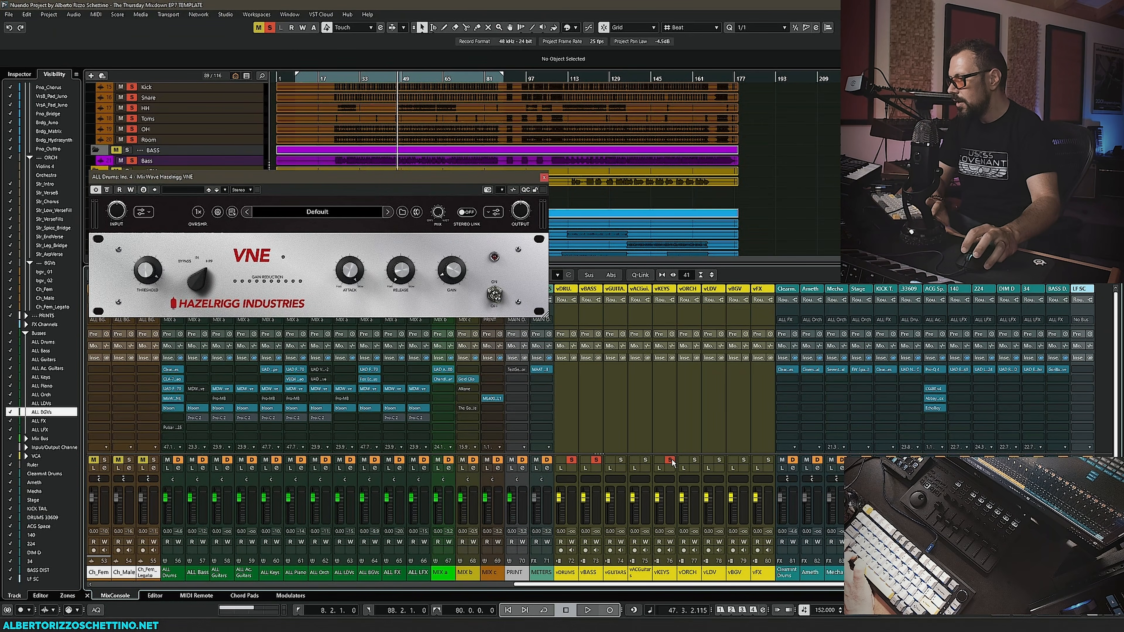
click(237, 584)
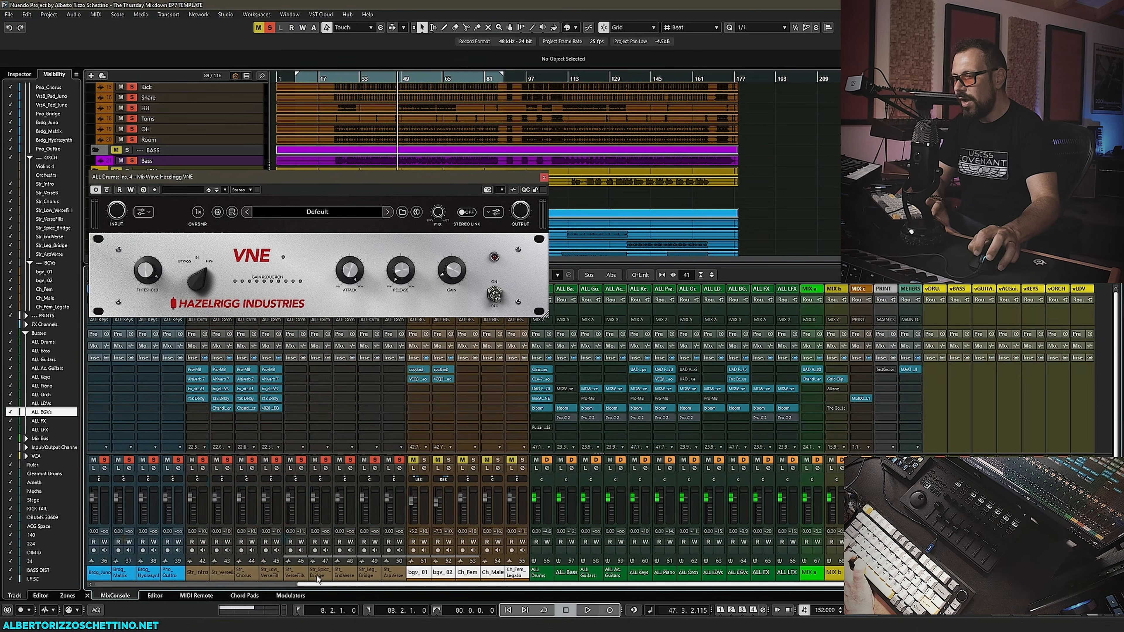
ctrl+click(117, 527)
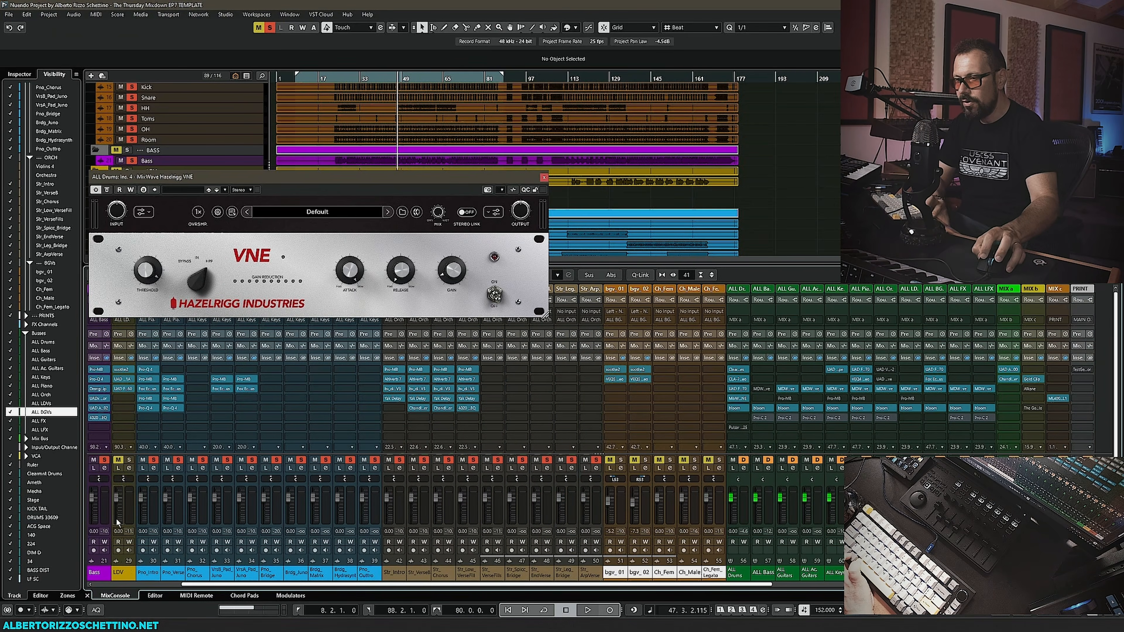
drag(217, 585, 126, 584)
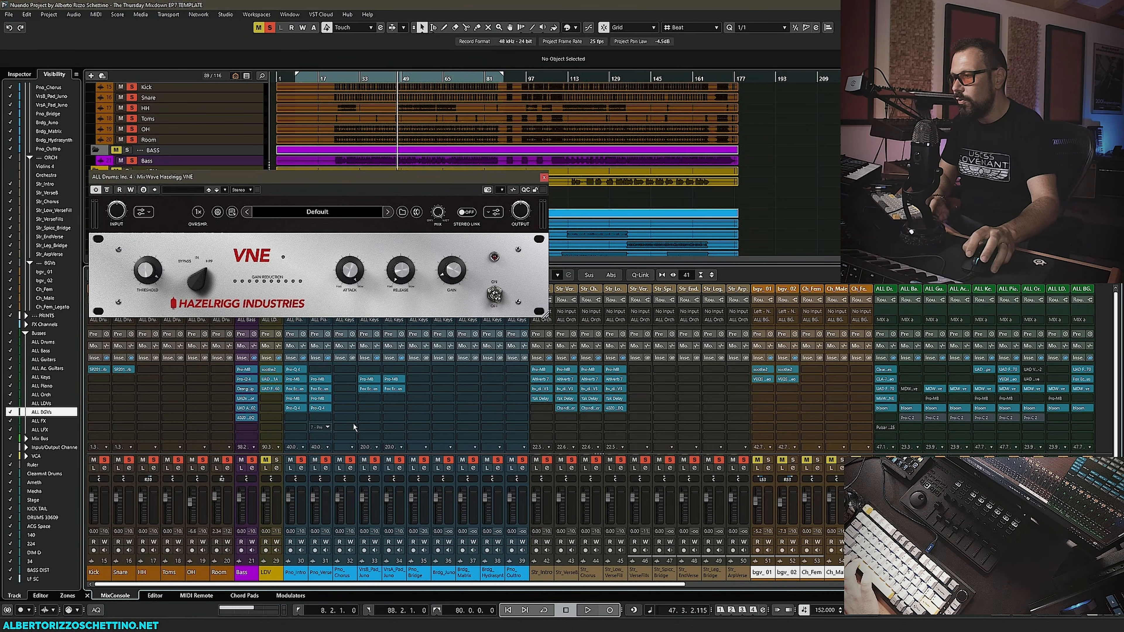
Play the soloed groups together and compare the drum bus compressor in bypass and HPF mode.
key(space)
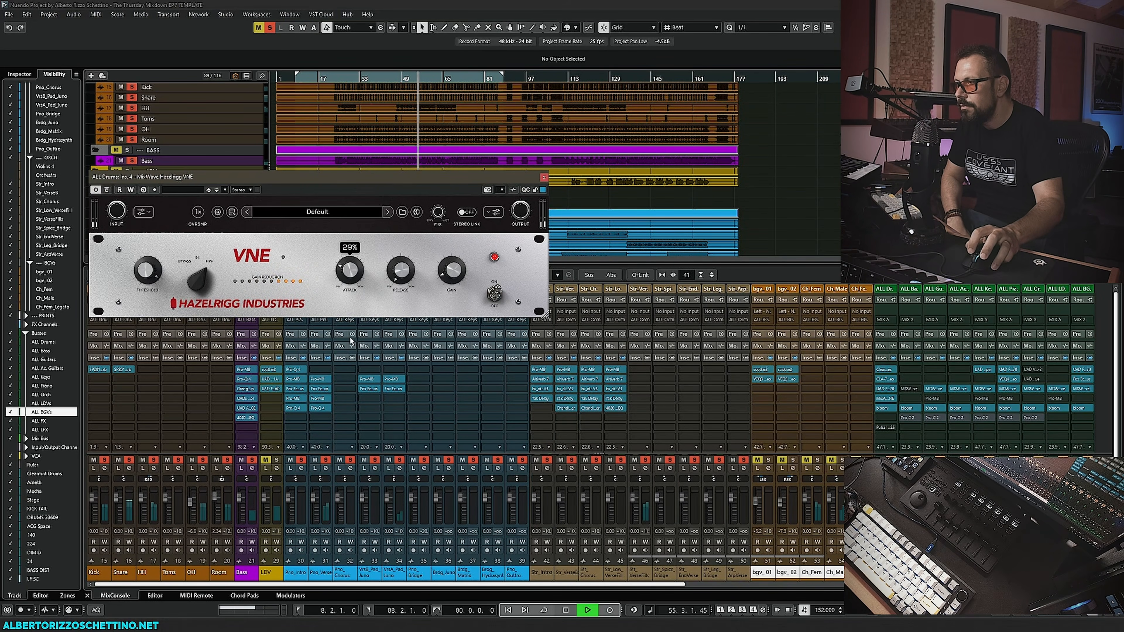
mouse_move(397, 244)
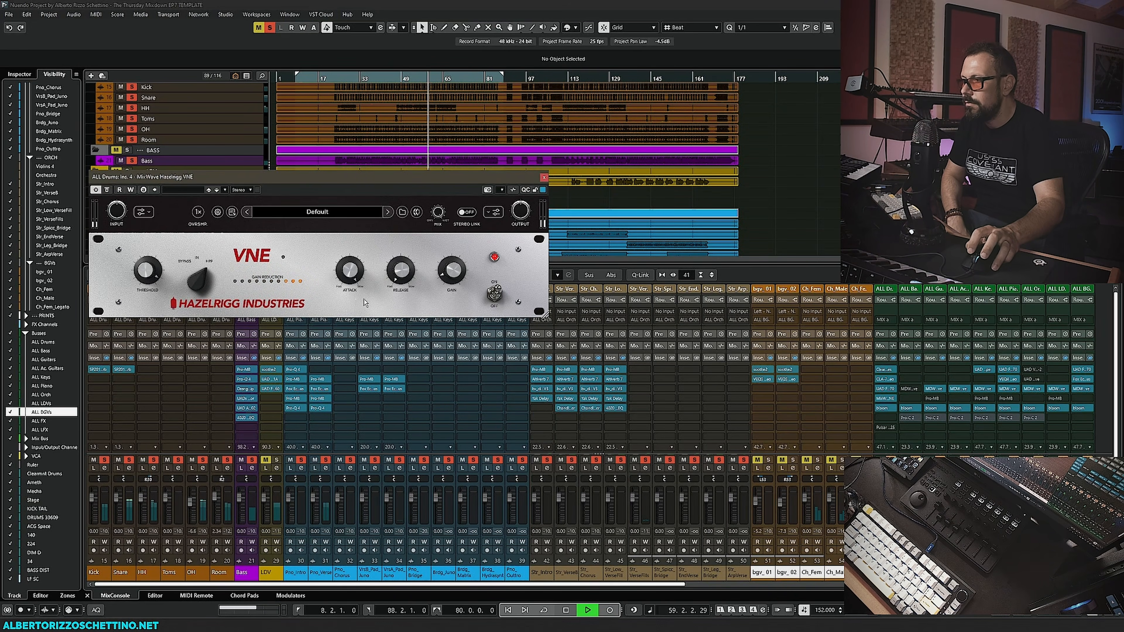
click(184, 264)
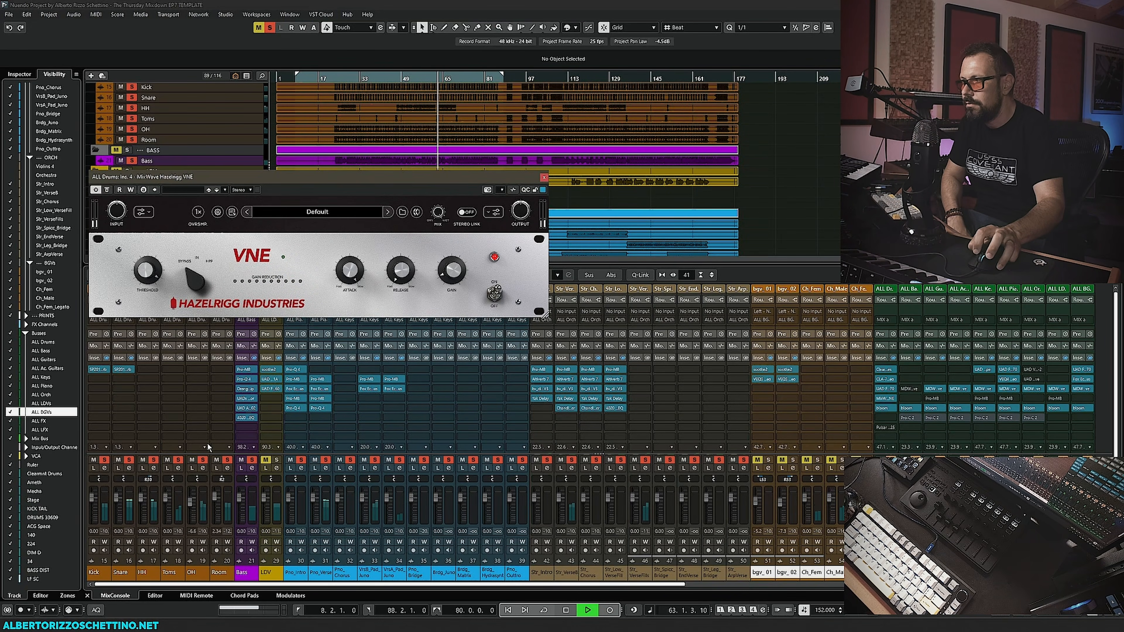
click(209, 262)
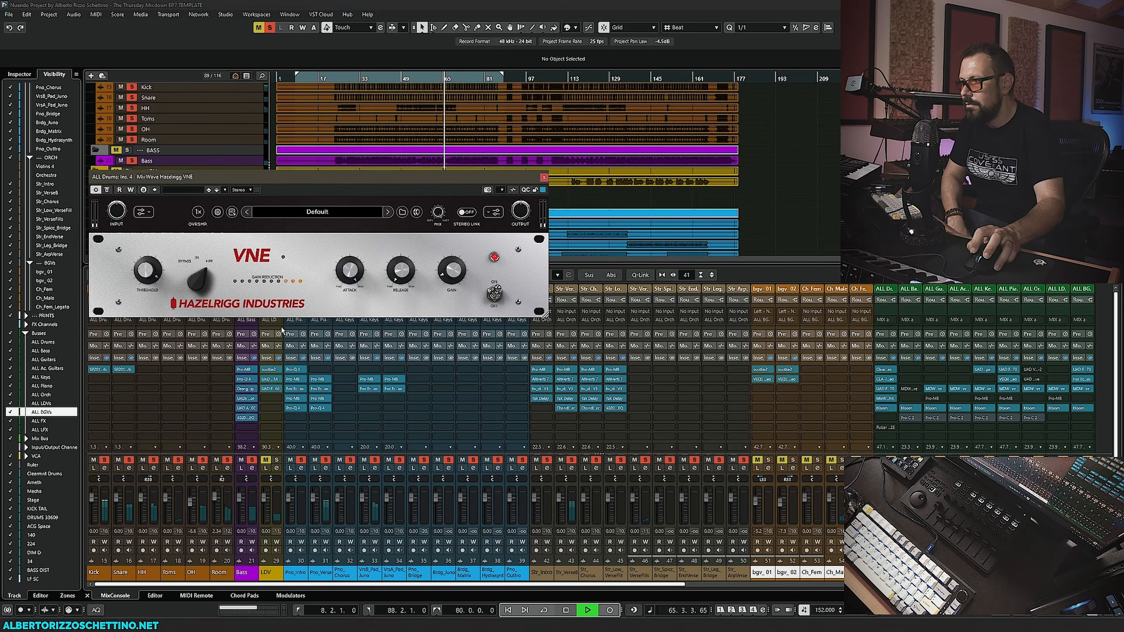
key(space)
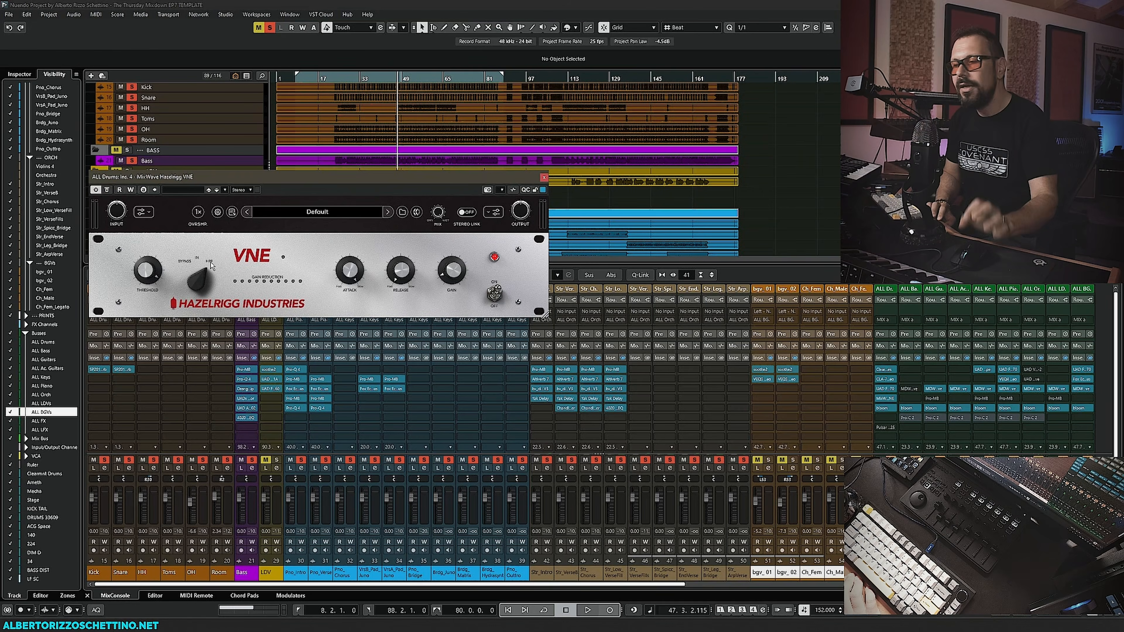
Play the mix again and readjust the compressor's threshold and release, with the attack set to 23%.
mouse_move(366, 280)
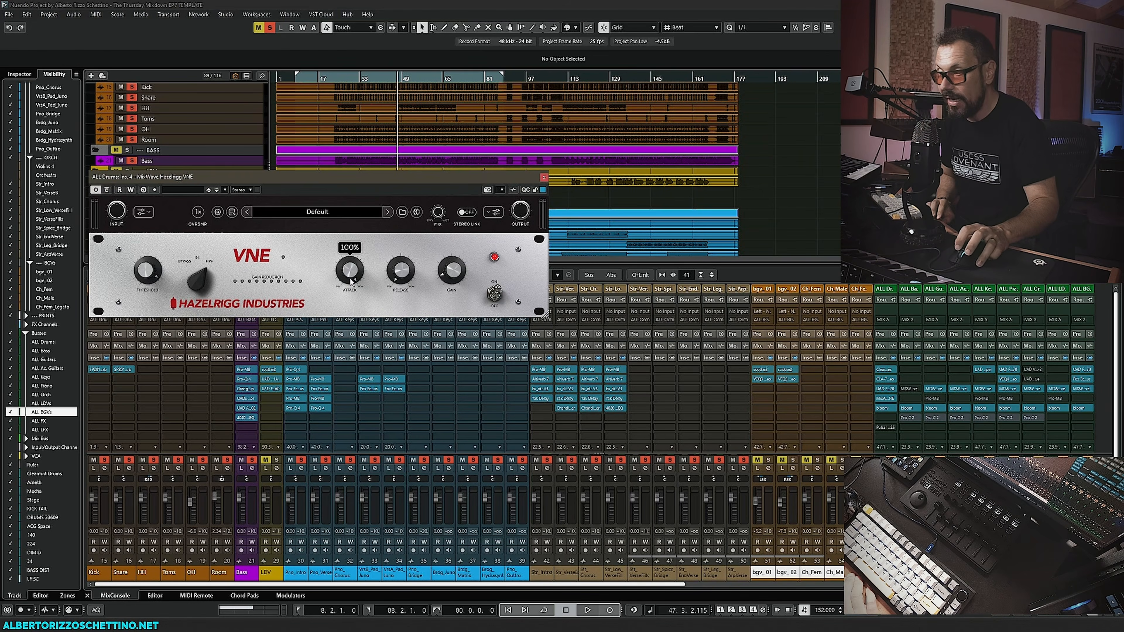
key(space)
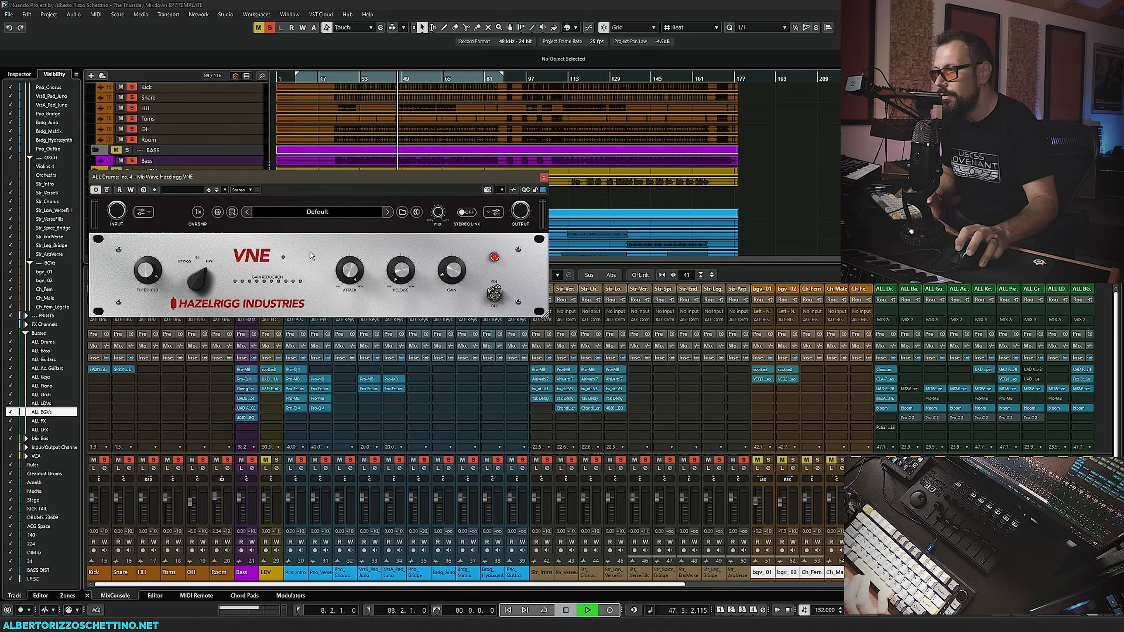
mouse_move(152, 274)
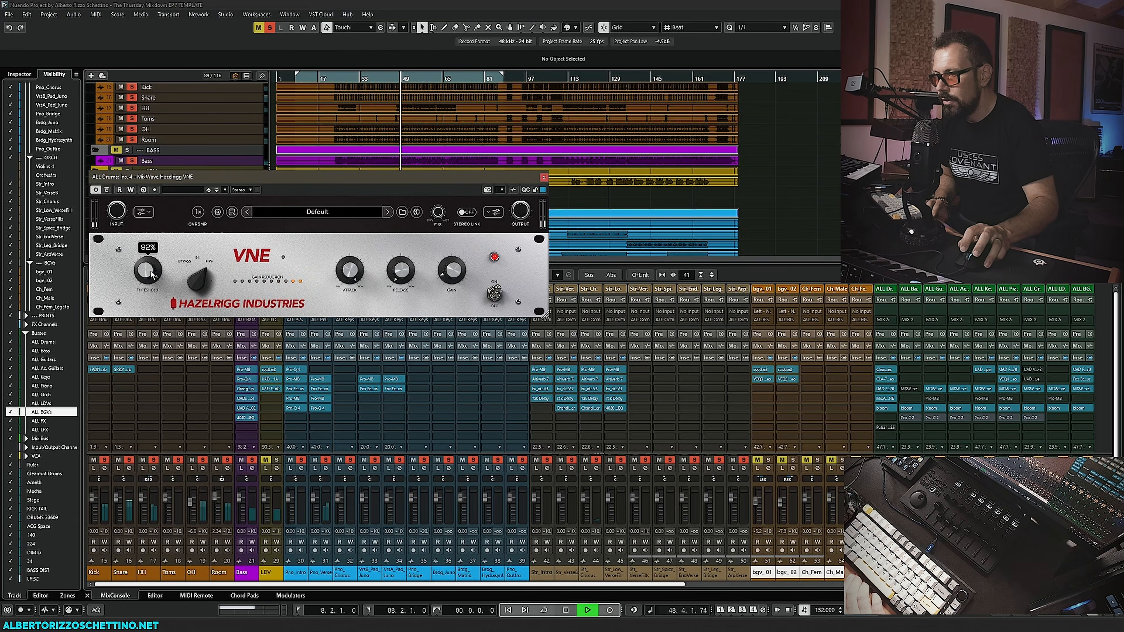
drag(152, 274, 158, 257)
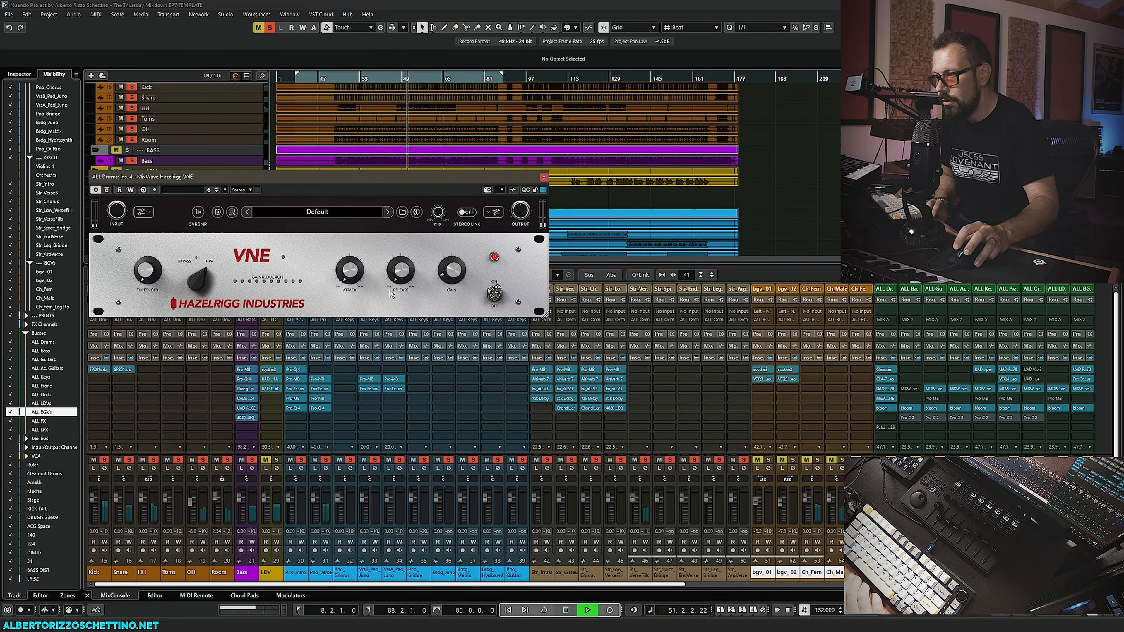
mouse_move(146, 273)
drag(145, 273, 149, 253)
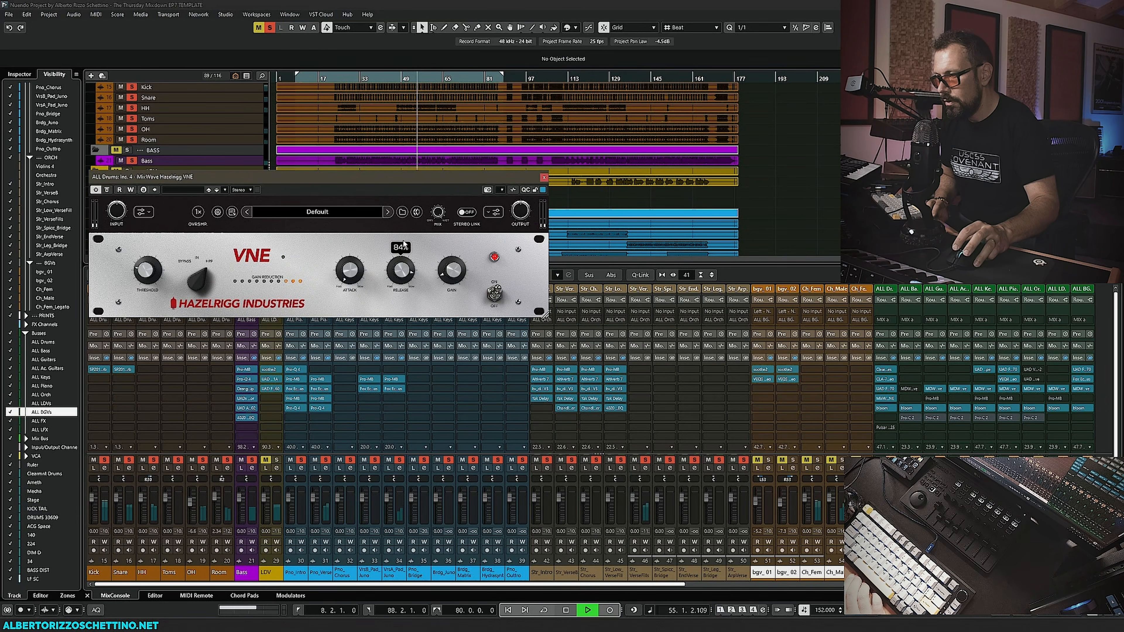
drag(403, 246, 401, 284)
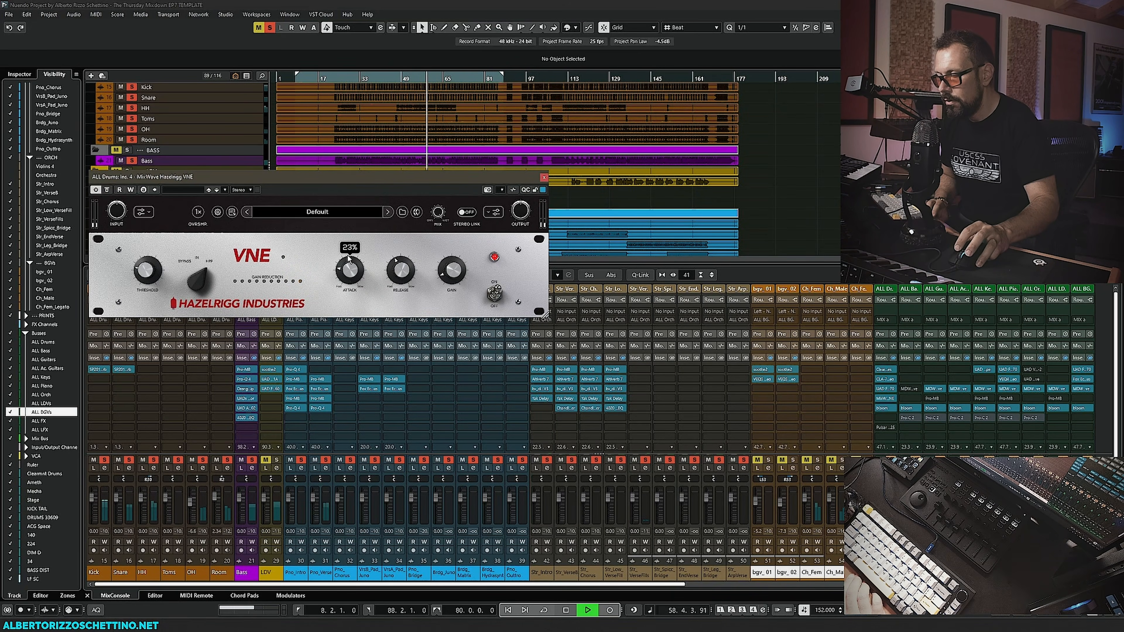
Set the compressor's gain to about 0.8 dB and adjust its dry/wet mix during playback.
drag(450, 278, 450, 278)
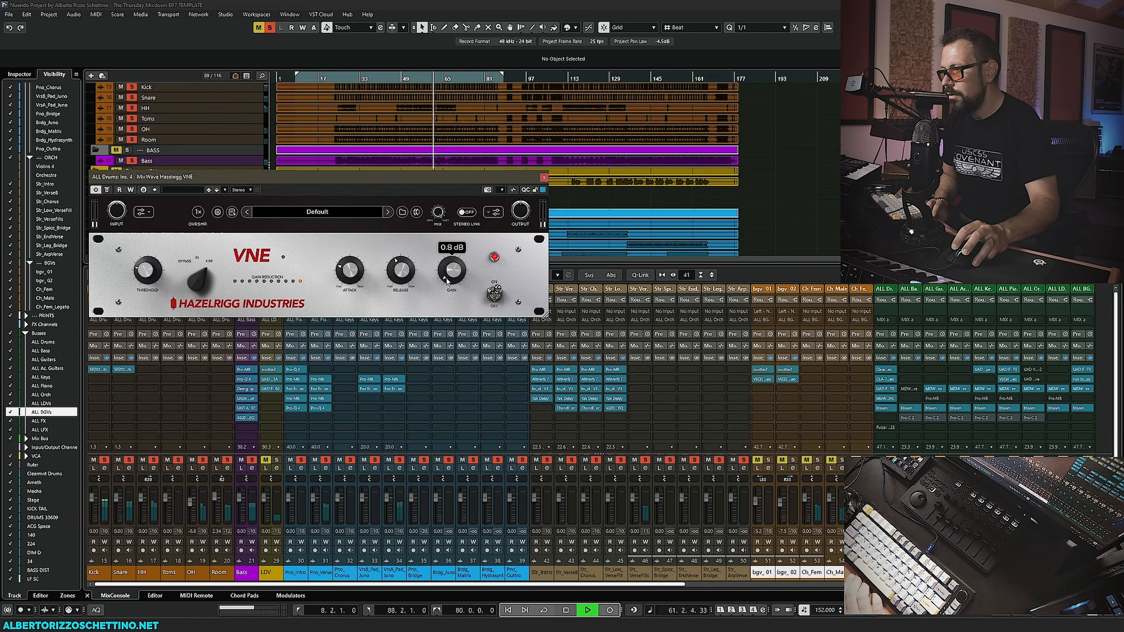
drag(447, 280, 446, 280)
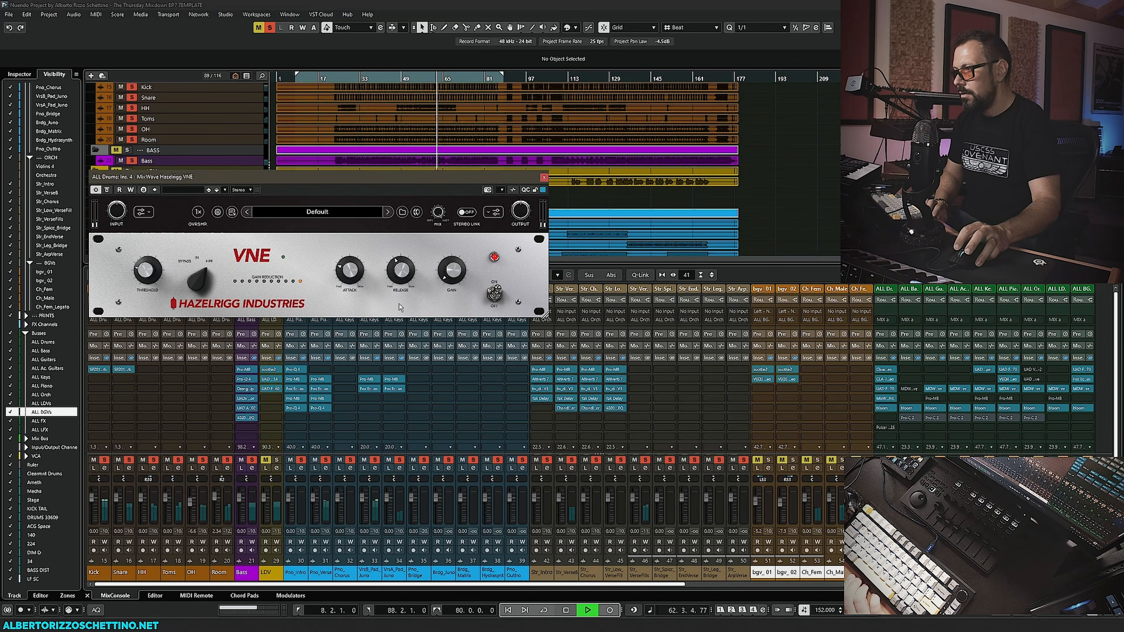
mouse_move(438, 217)
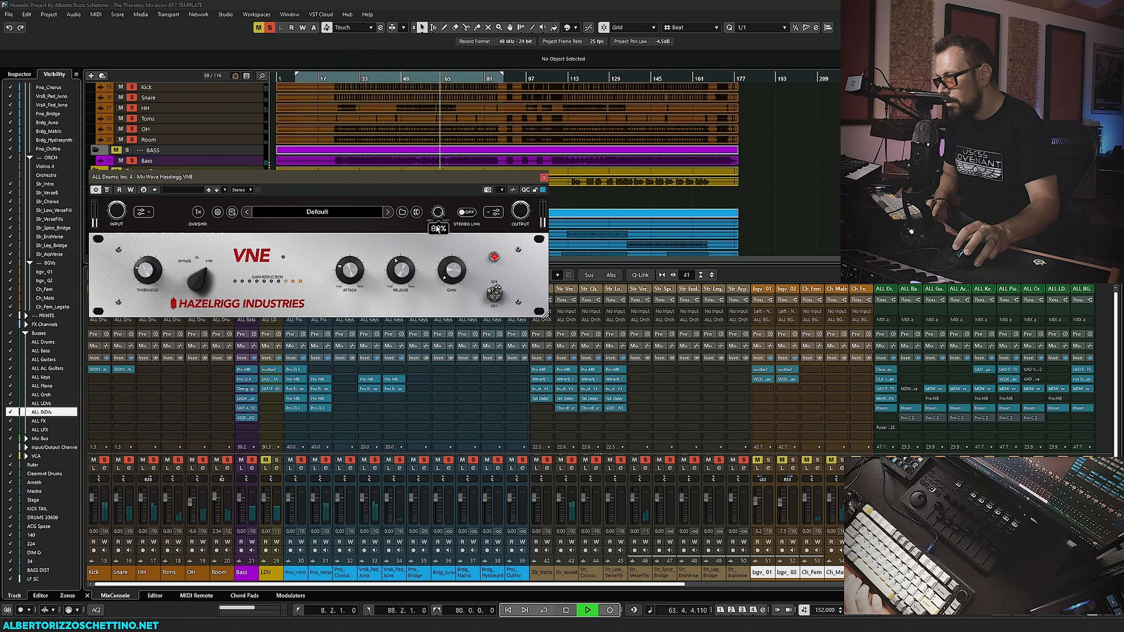
drag(433, 241, 447, 166)
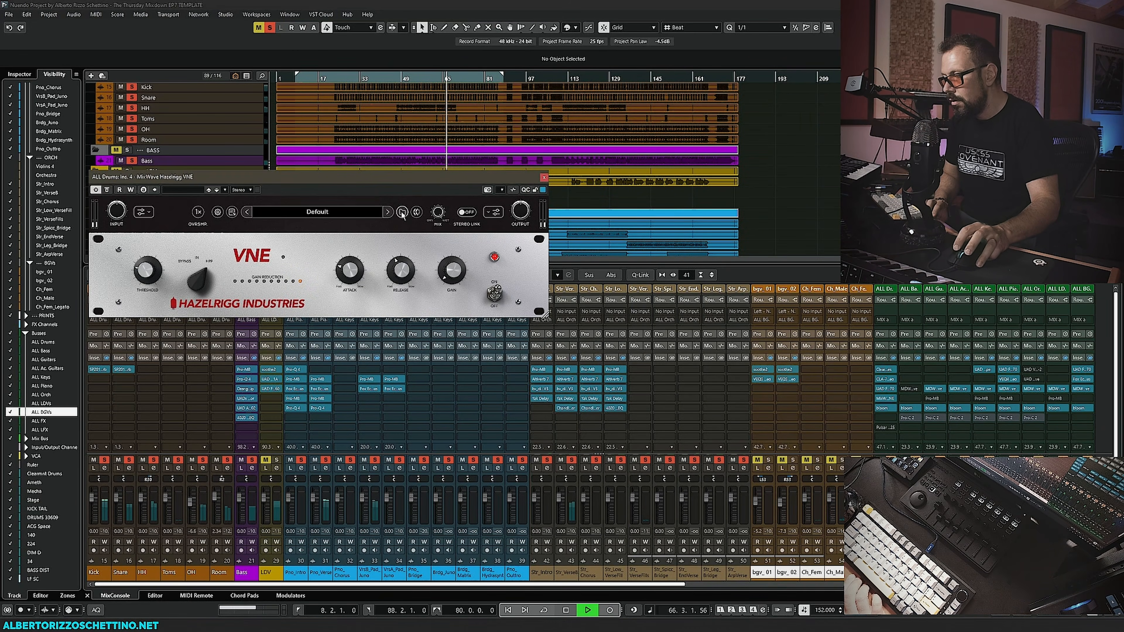
Compare the playing mix with the drum bus VNE compressor switched off and on, replaying from bar 32, and stop playback.
mouse_move(343, 277)
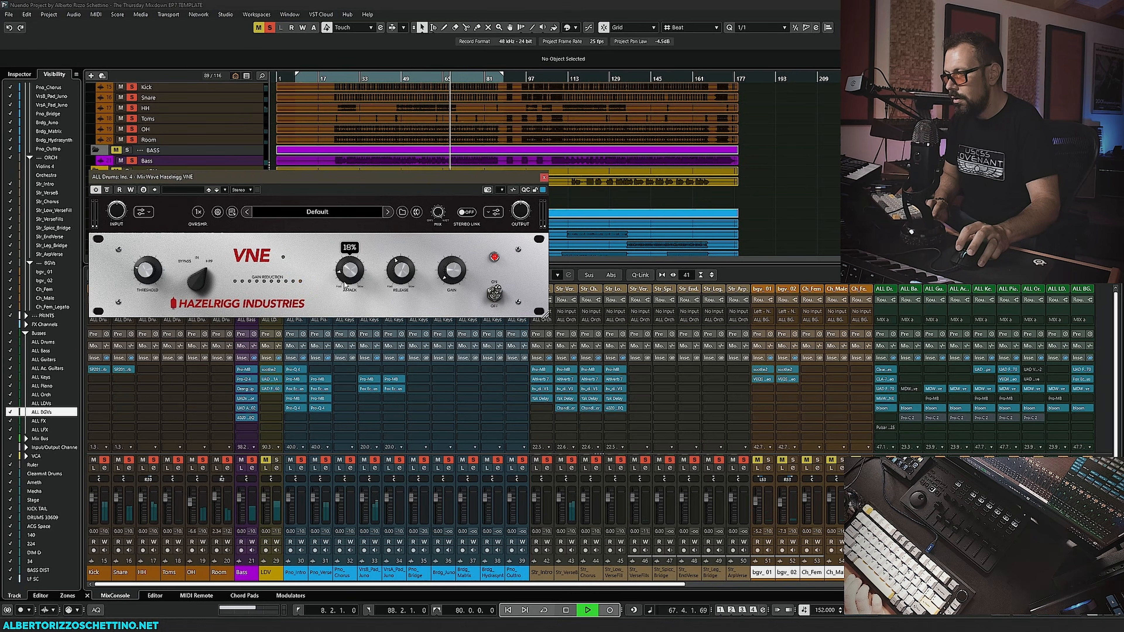
mouse_move(400, 262)
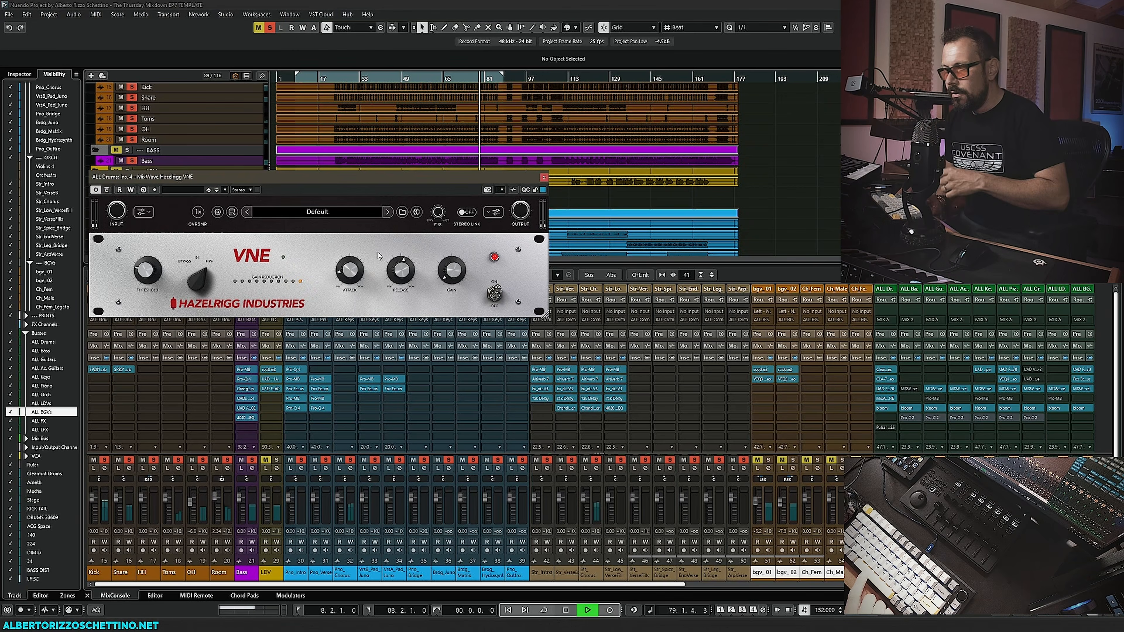
click(494, 295)
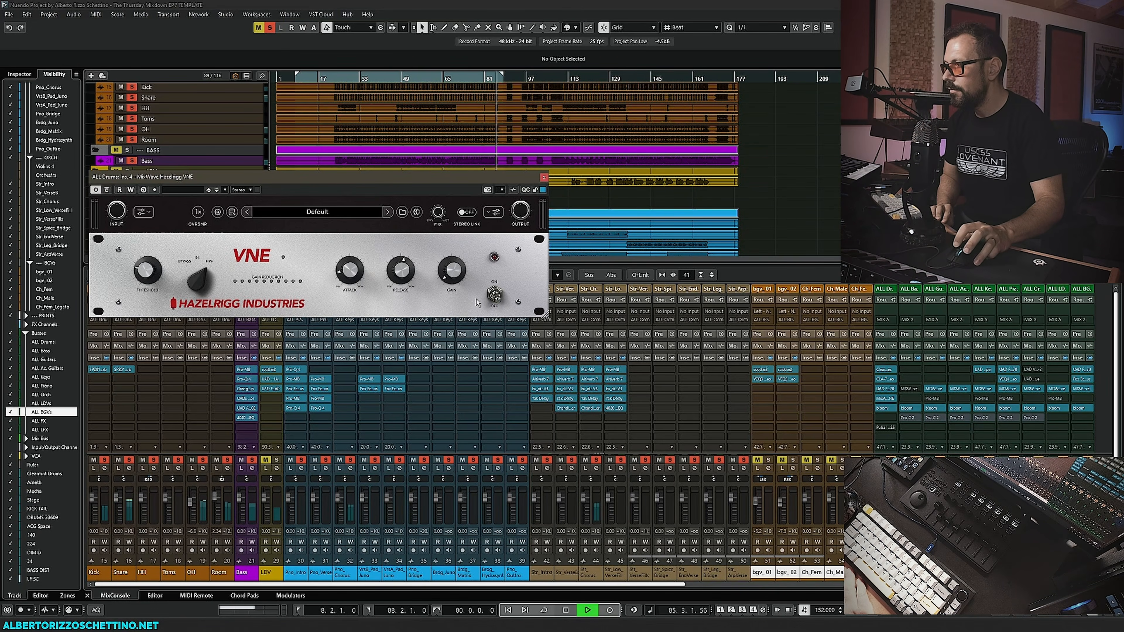
click(357, 78)
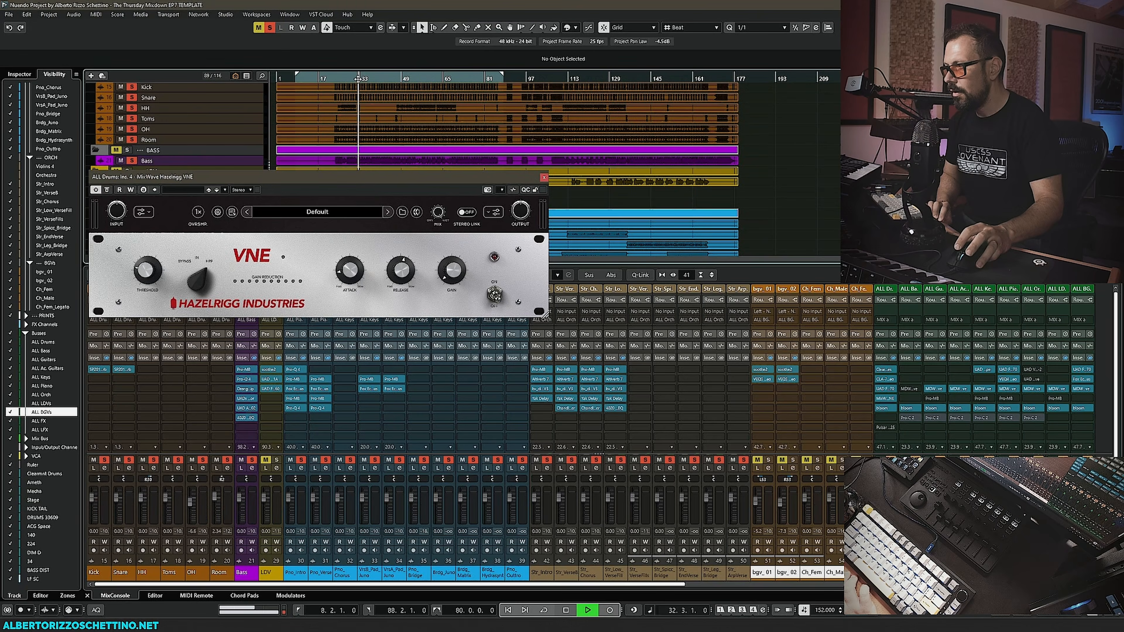
click(493, 294)
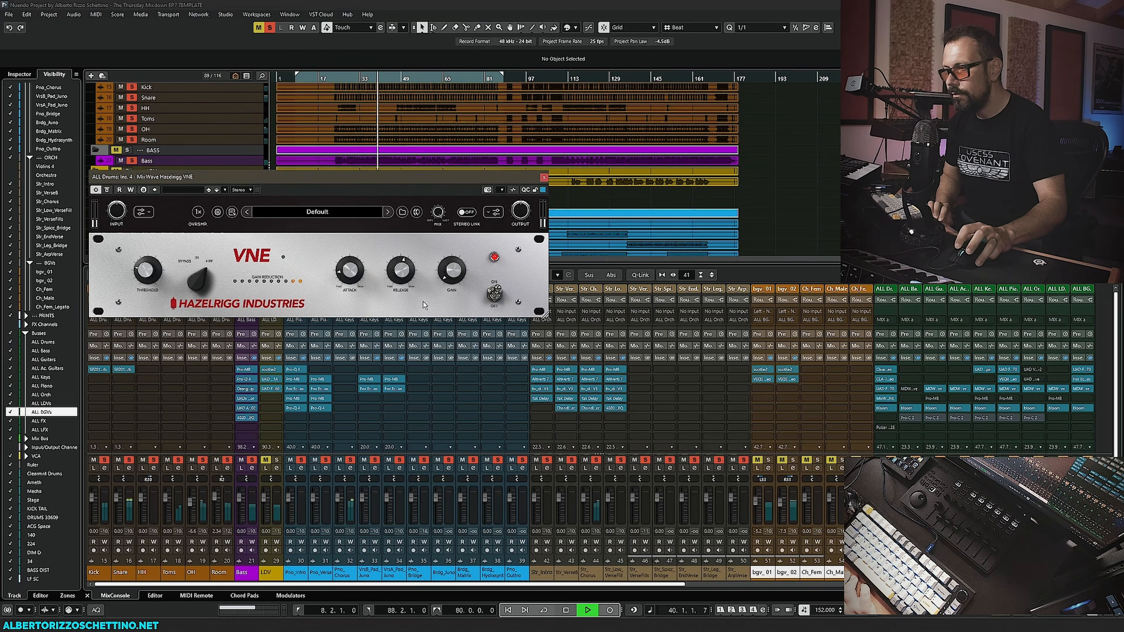
click(493, 295)
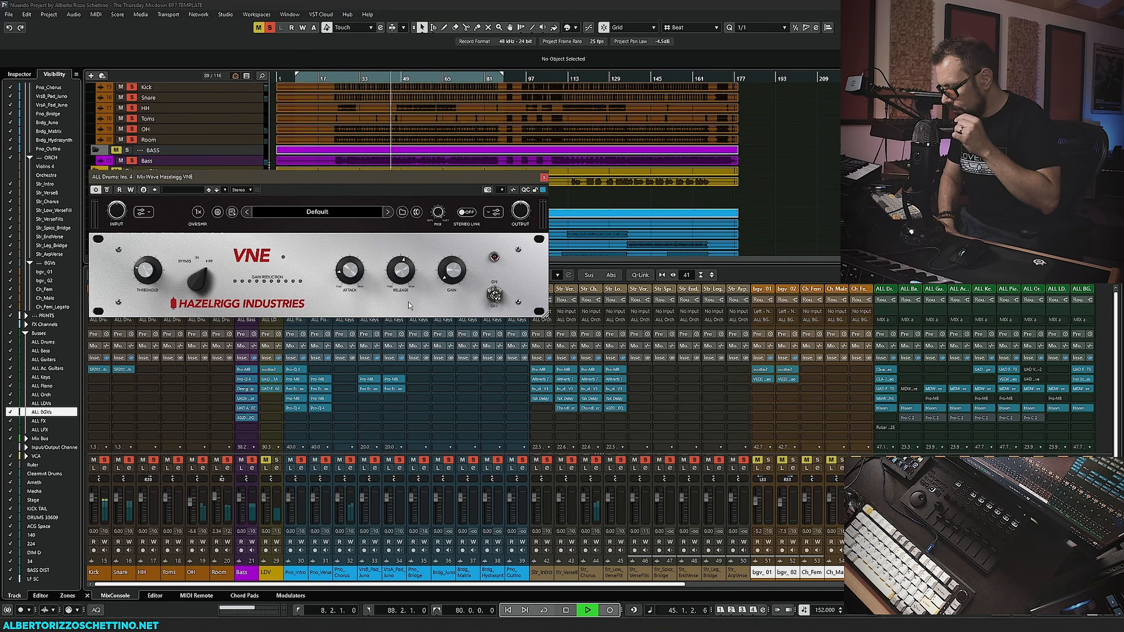
click(494, 294)
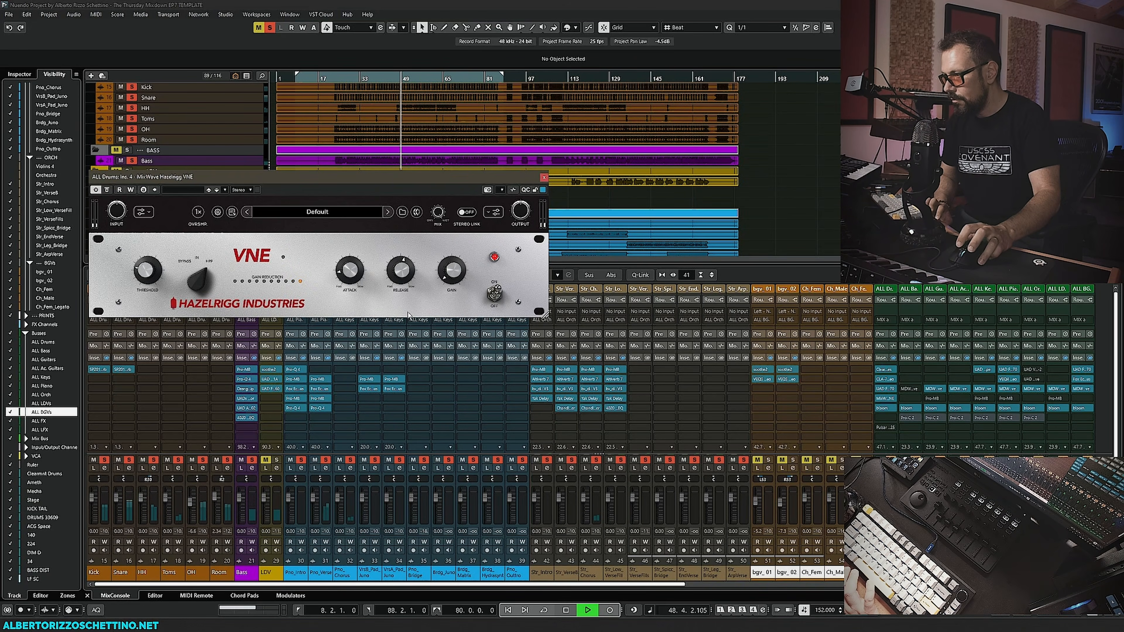
key(space)
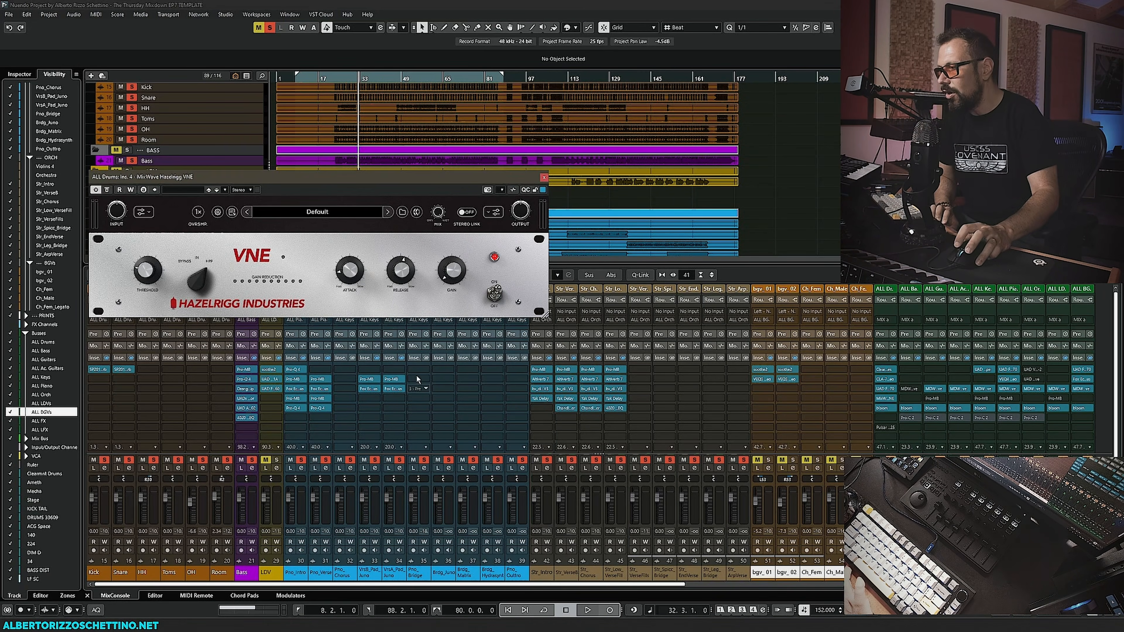
Insert the Pulsar IPA 25 in a free slot of the ALL Drums bus and place its window below the VNE compressor.
scroll(533, 585, right, 4)
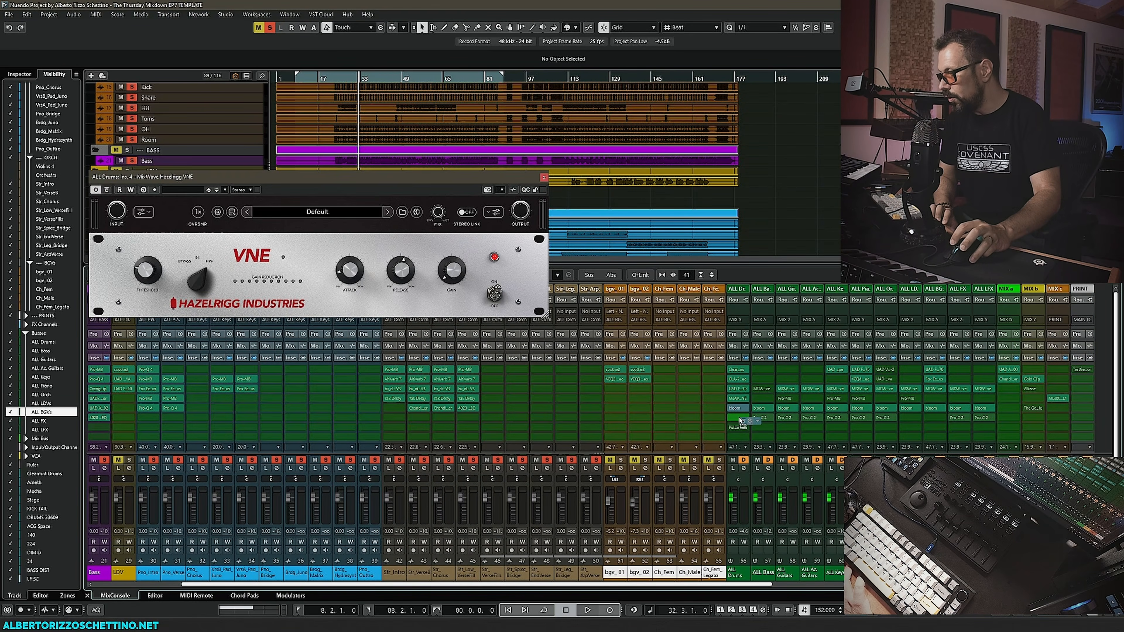
click(740, 409)
text(ipa)
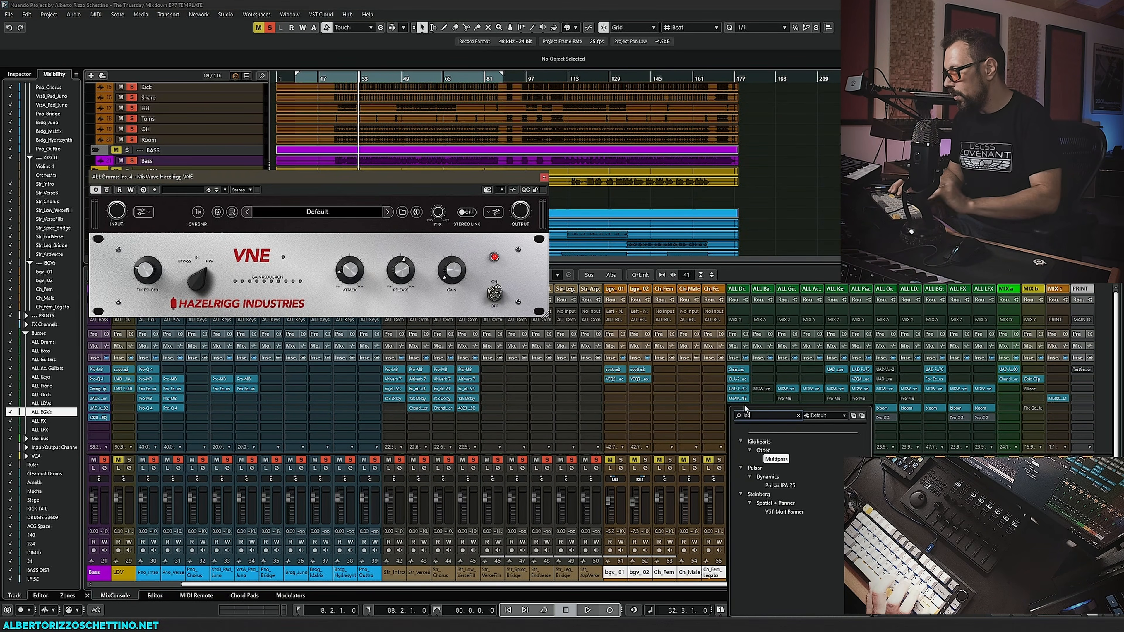
click(777, 485)
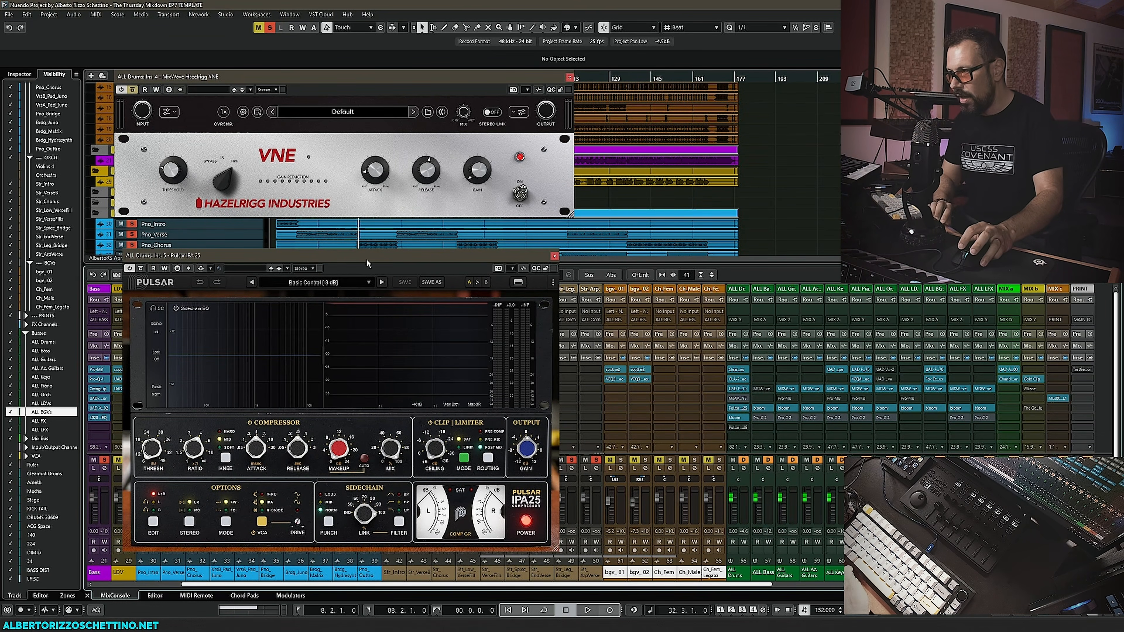
drag(366, 258, 377, 237)
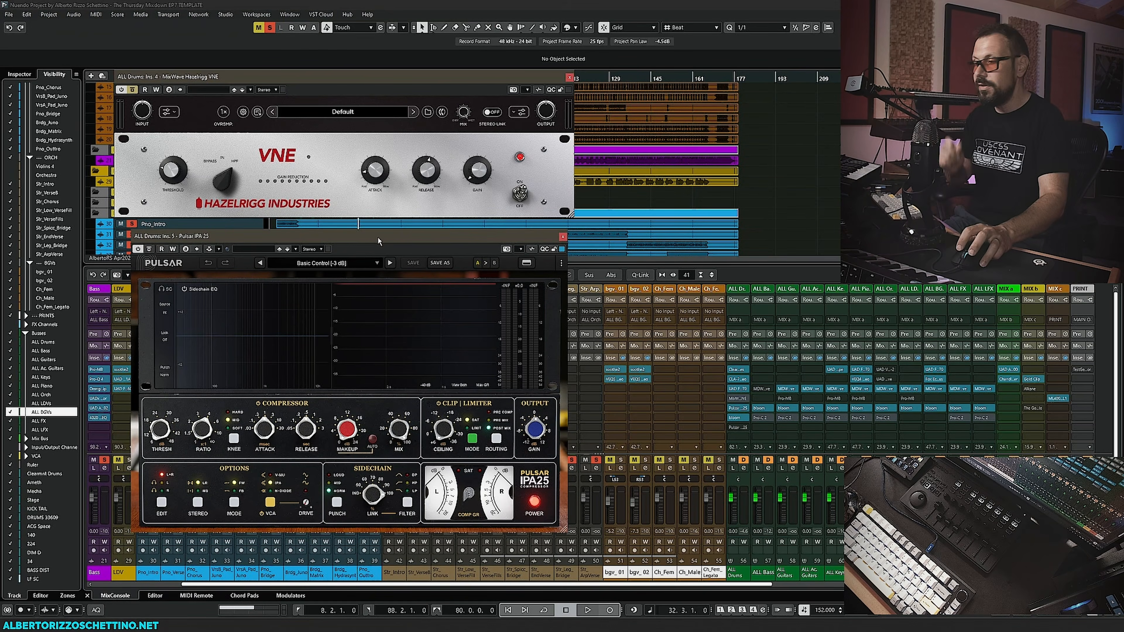
Change the IPA 25's VCA type, collapse its sidechain EQ display and reposition the plugin window just below the VNE.
mouse_move(400, 345)
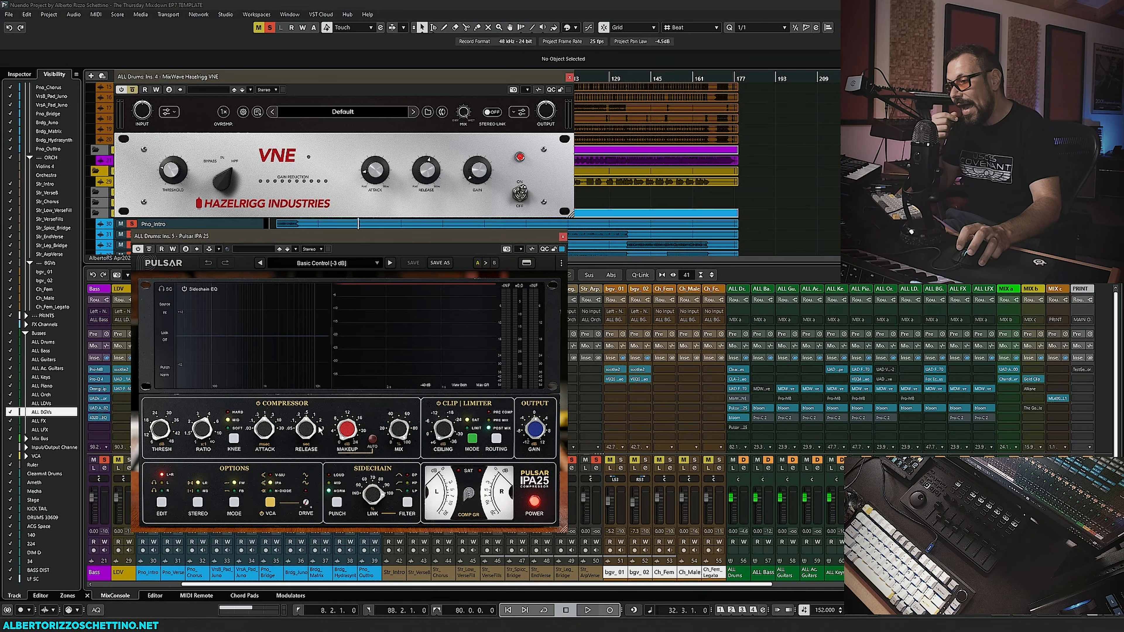
click(271, 491)
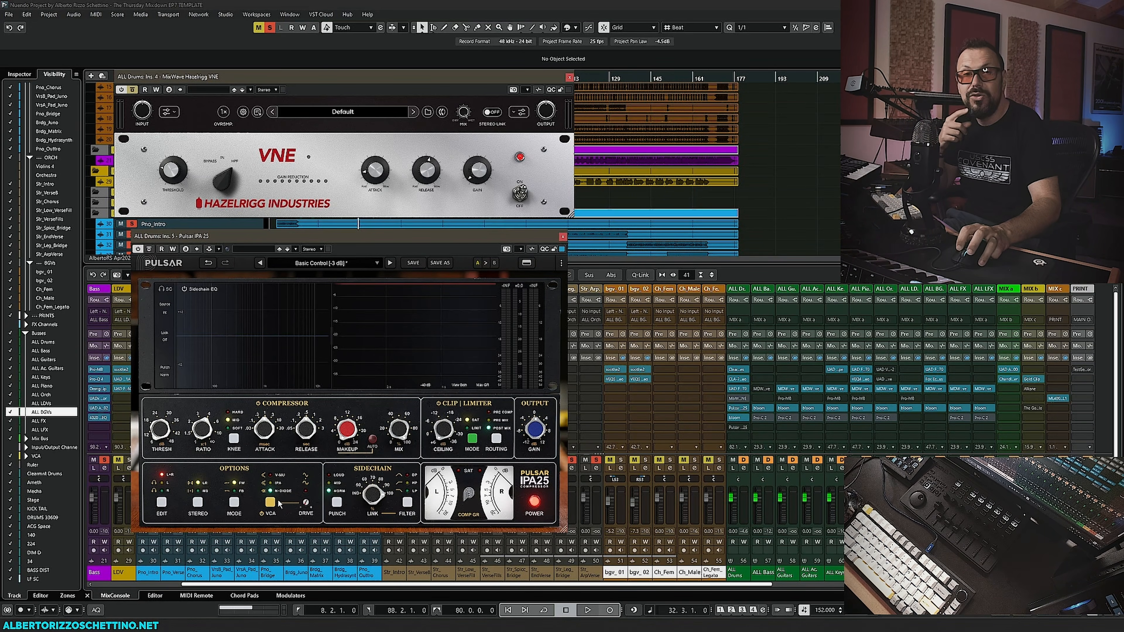
mouse_move(286, 482)
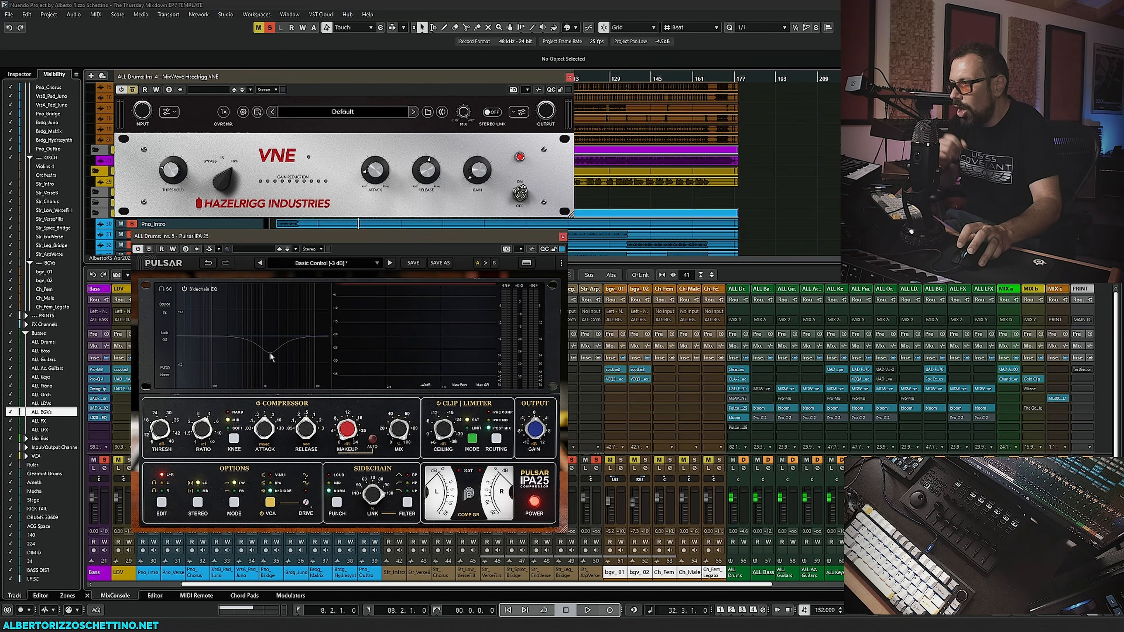
click(526, 262)
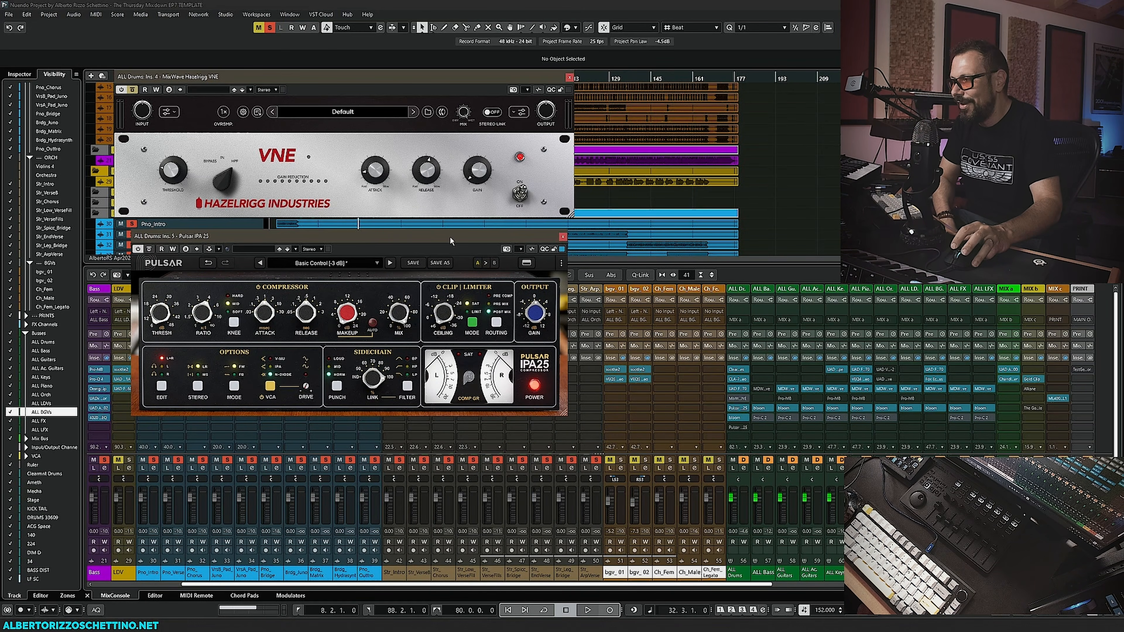
drag(449, 235, 440, 253)
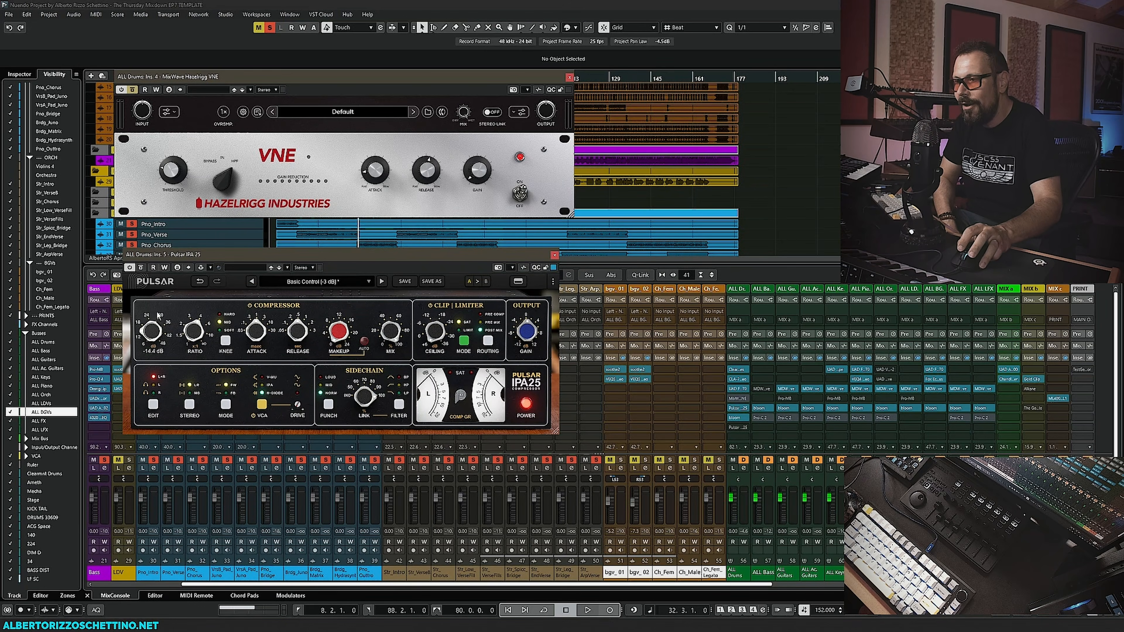
Switch the IPA 25's knee setting and disable the plugin's help balloons.
click(225, 340)
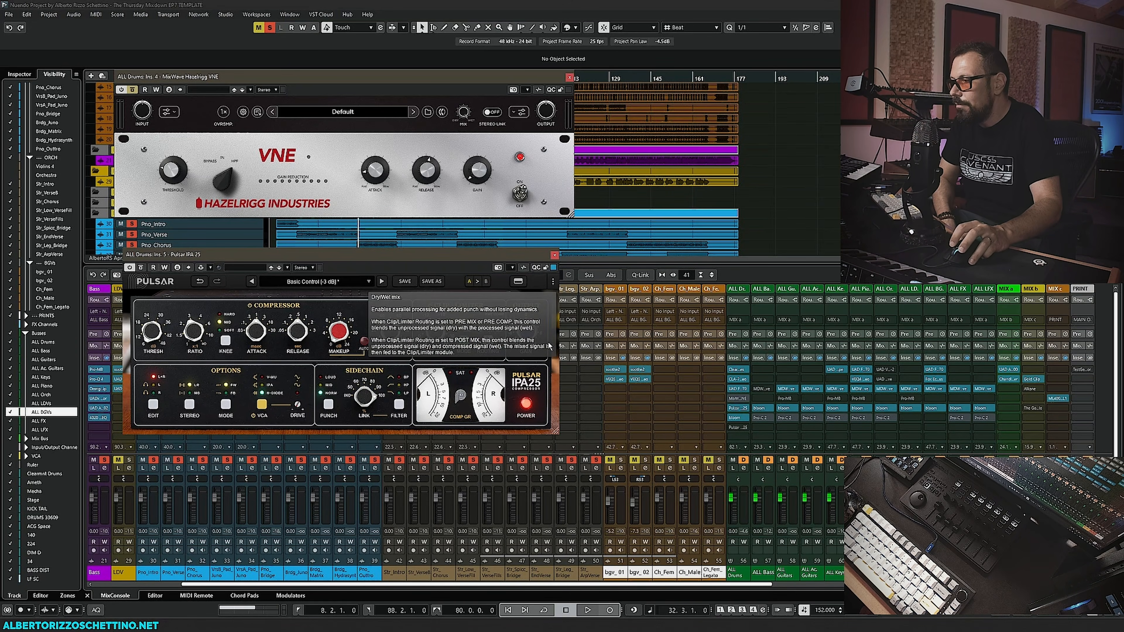
click(552, 281)
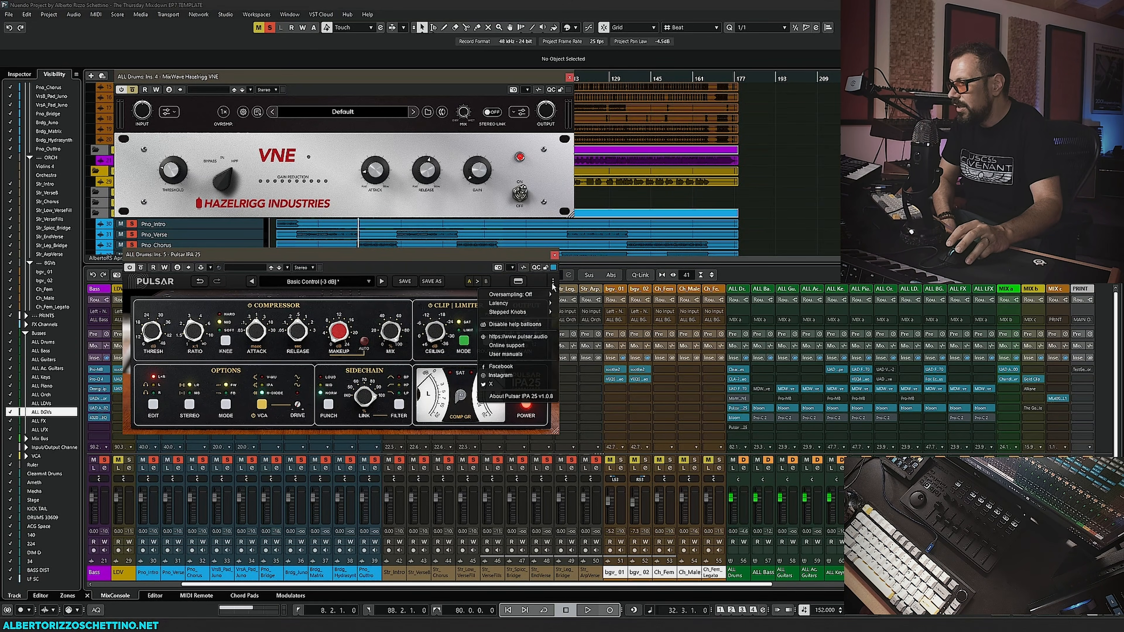
click(511, 325)
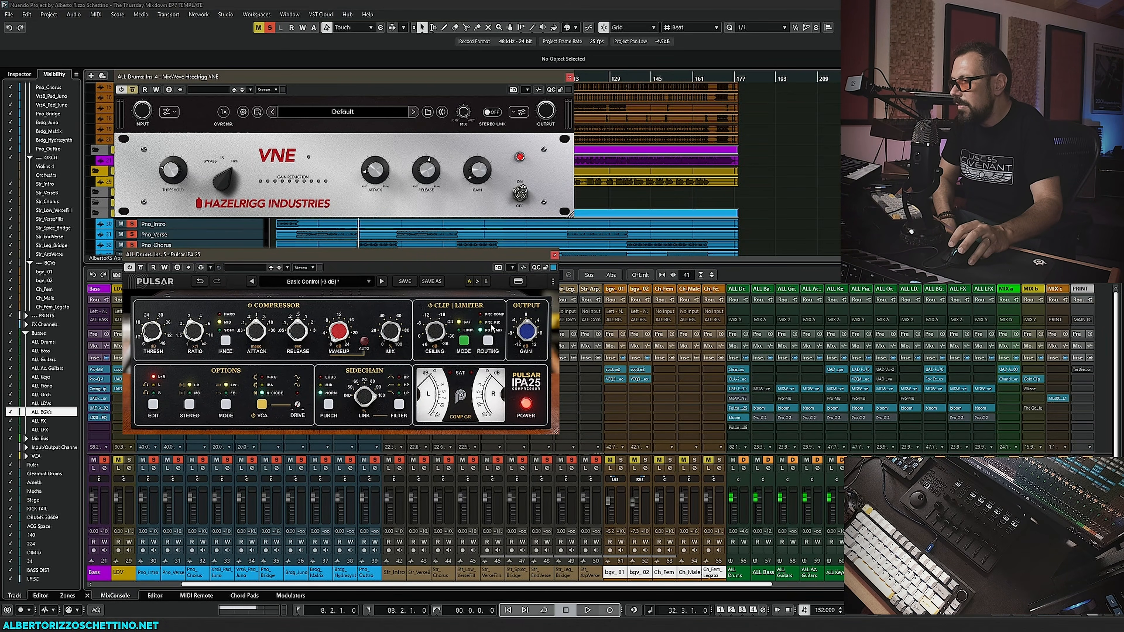
Set the clip/limiter routing to PRE COMP, switch the compressor's mode option, and try left-channel editing before returning to both channels.
click(488, 342)
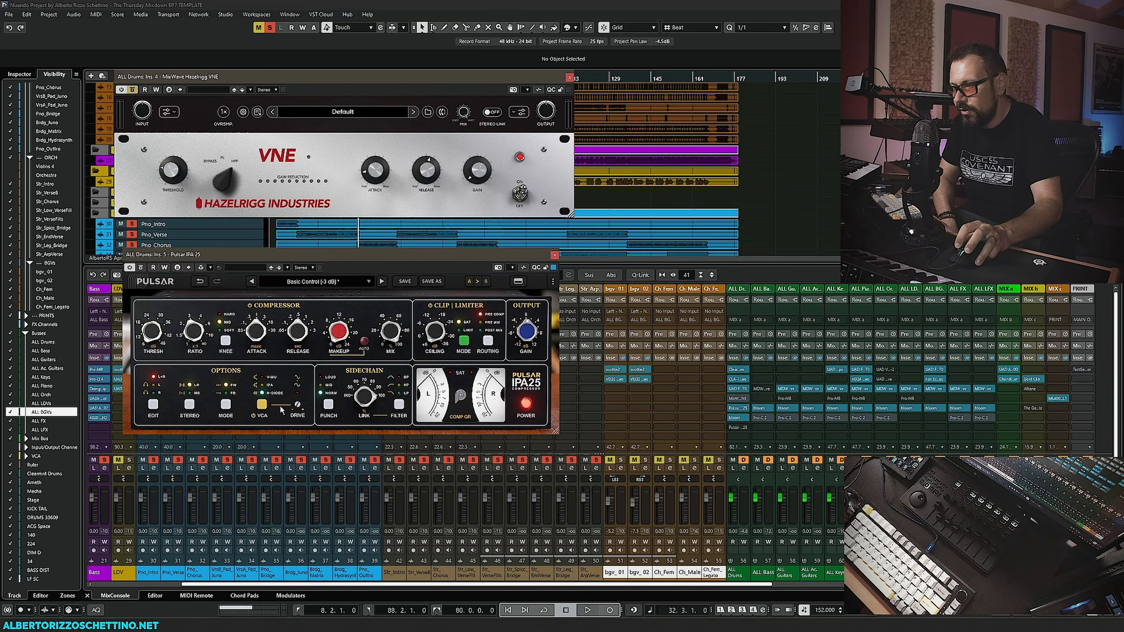
click(226, 406)
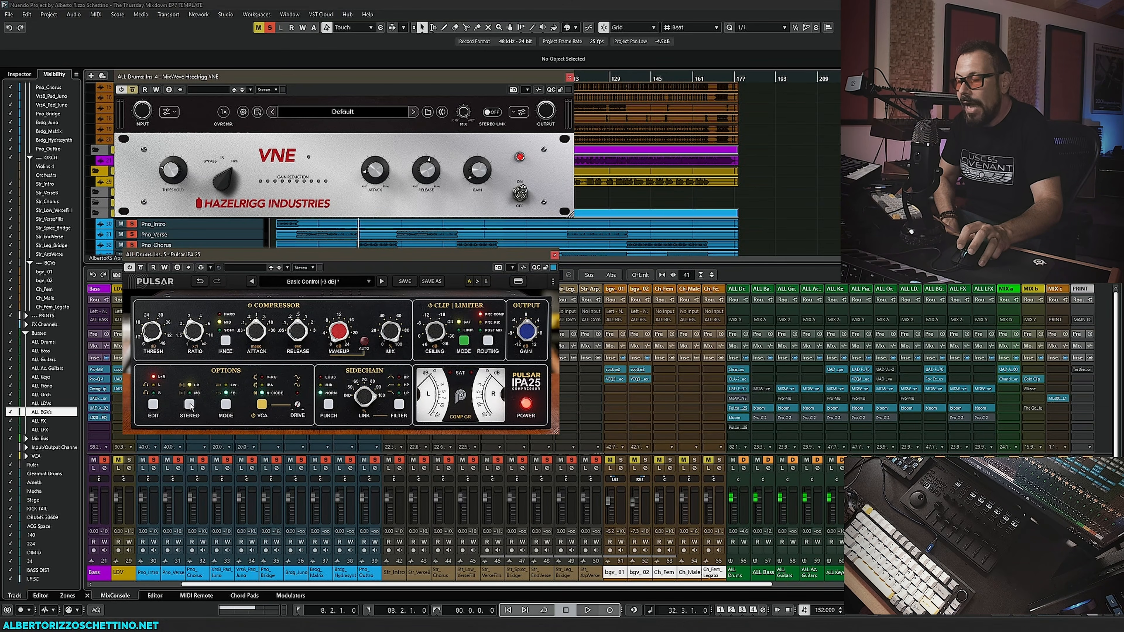
click(153, 405)
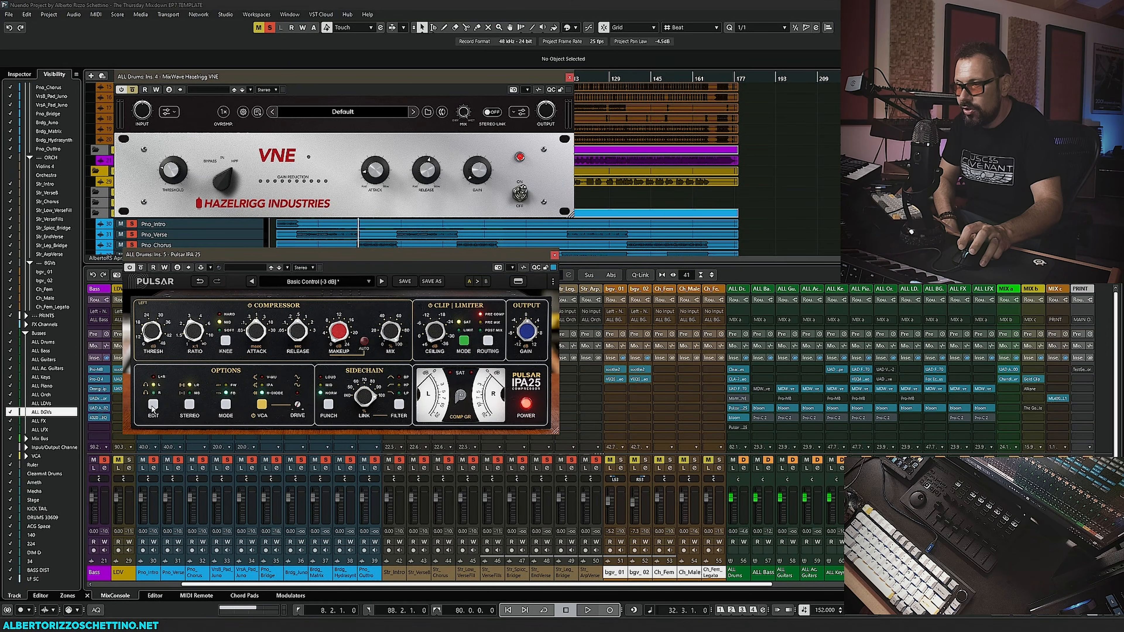
click(146, 389)
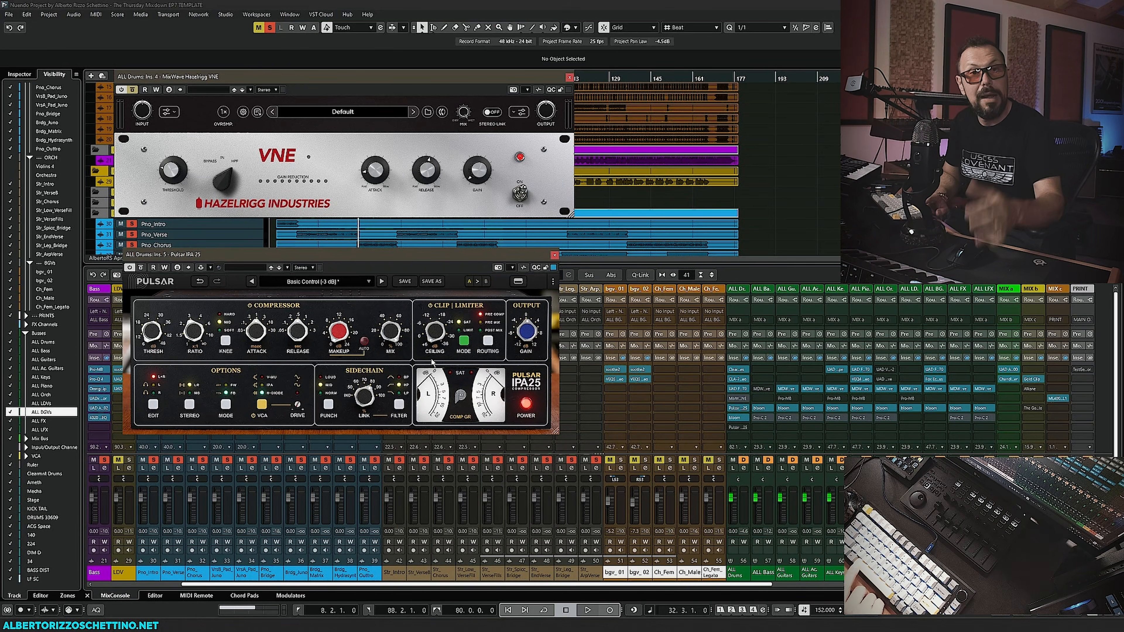
Start playback and set the IPA 25's ratio to 3.76 and threshold to -27.0 dB, checking its release and attack by ear.
key(space)
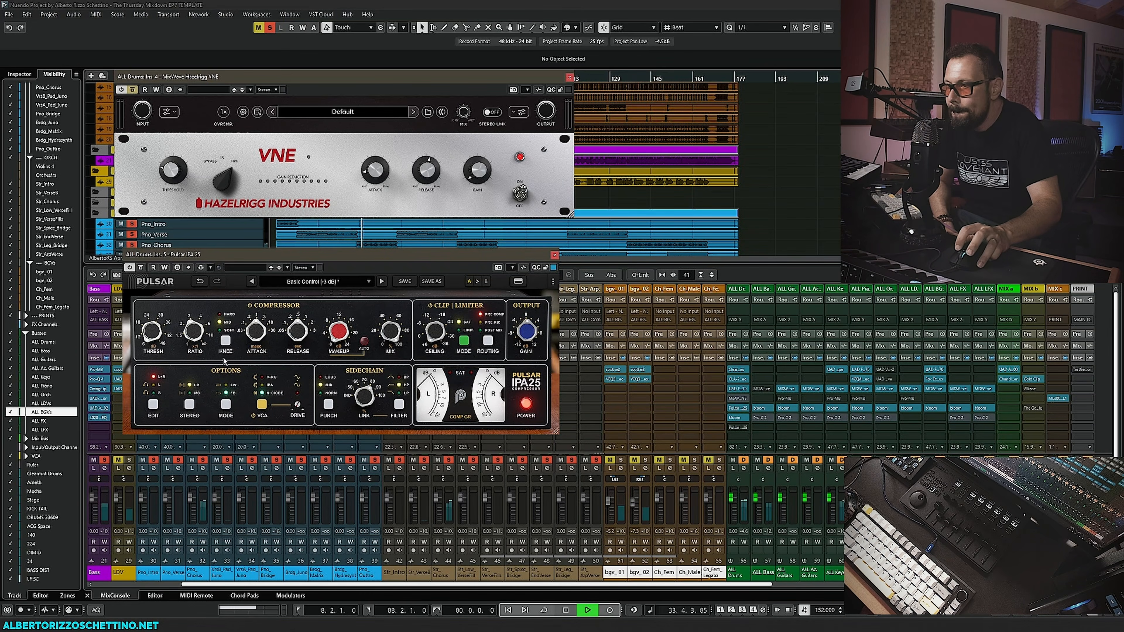
mouse_move(198, 338)
scroll(198, 337, up, 2)
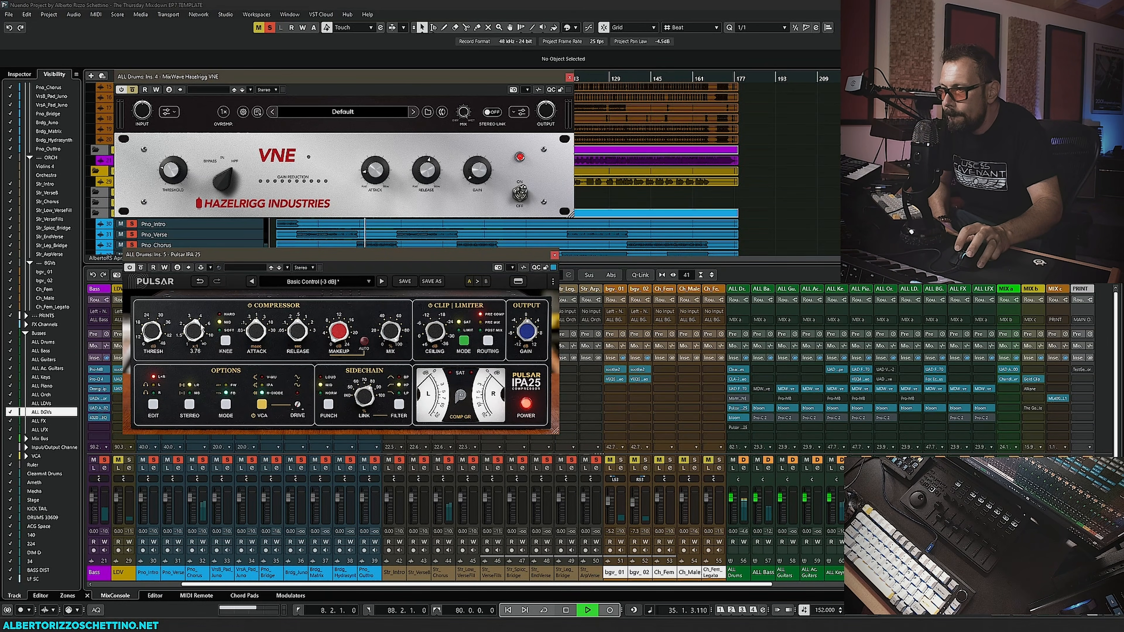
mouse_move(151, 328)
drag(152, 328, 155, 293)
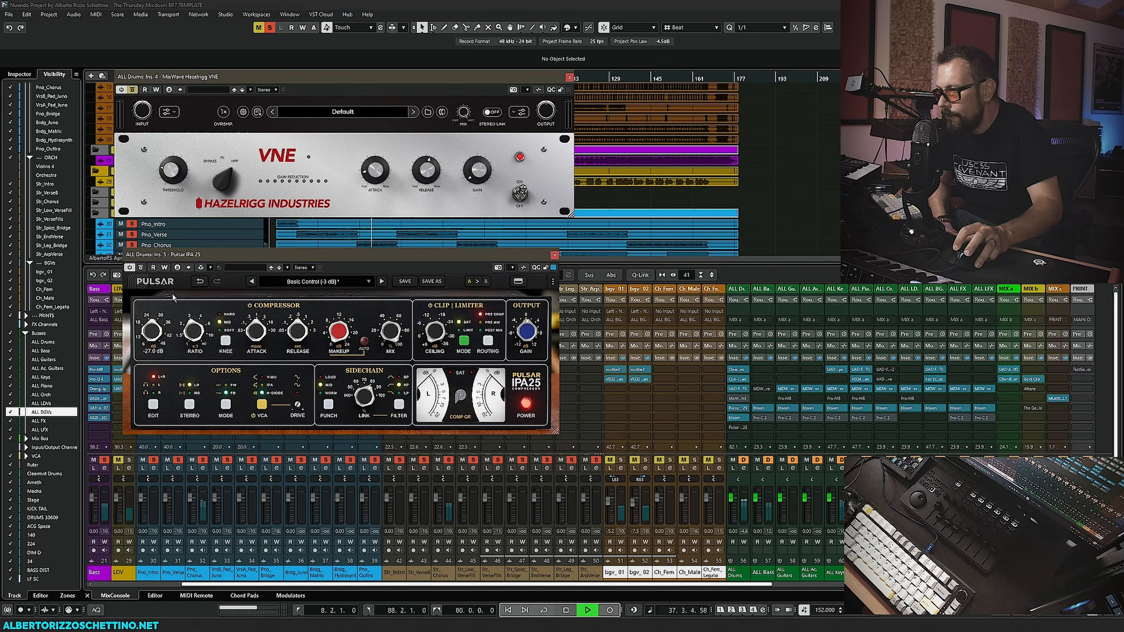
mouse_move(291, 317)
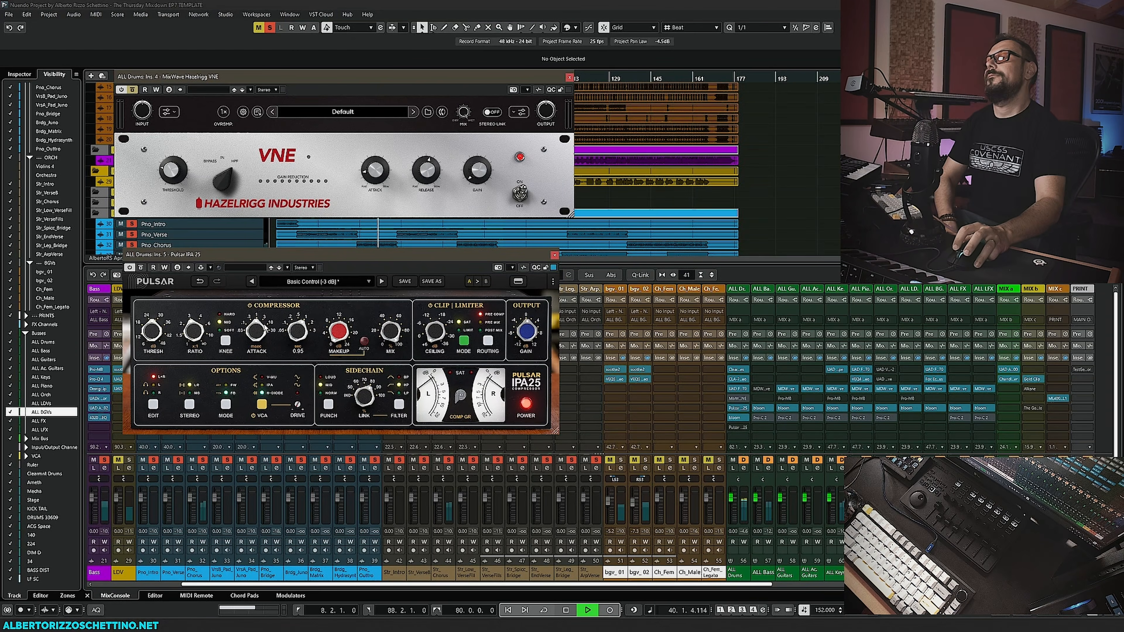
mouse_move(254, 328)
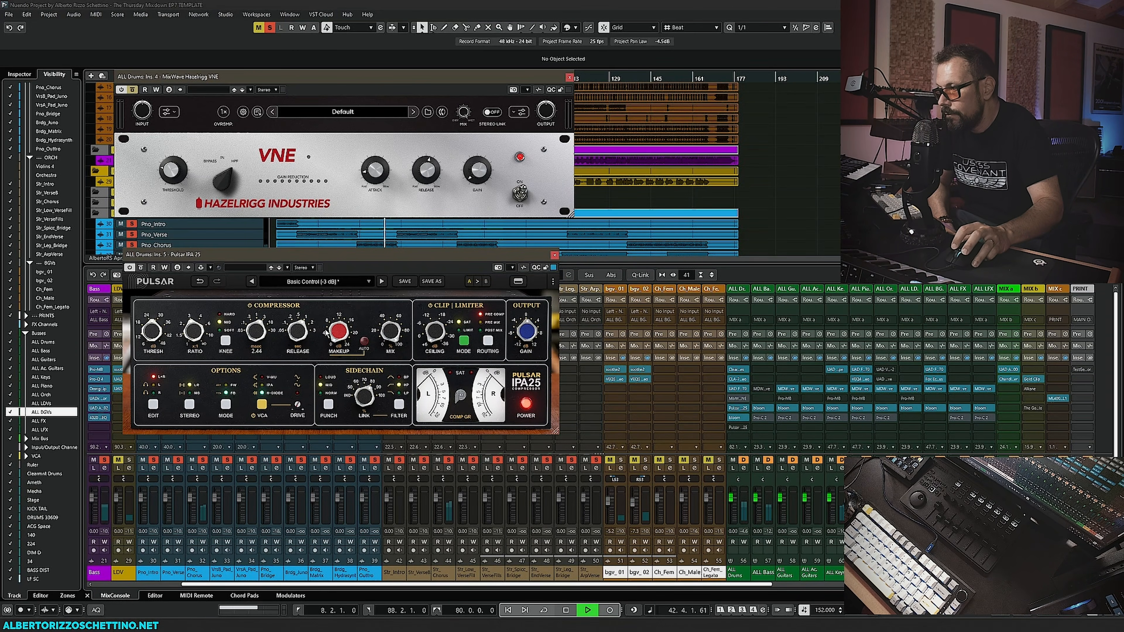
mouse_move(329, 330)
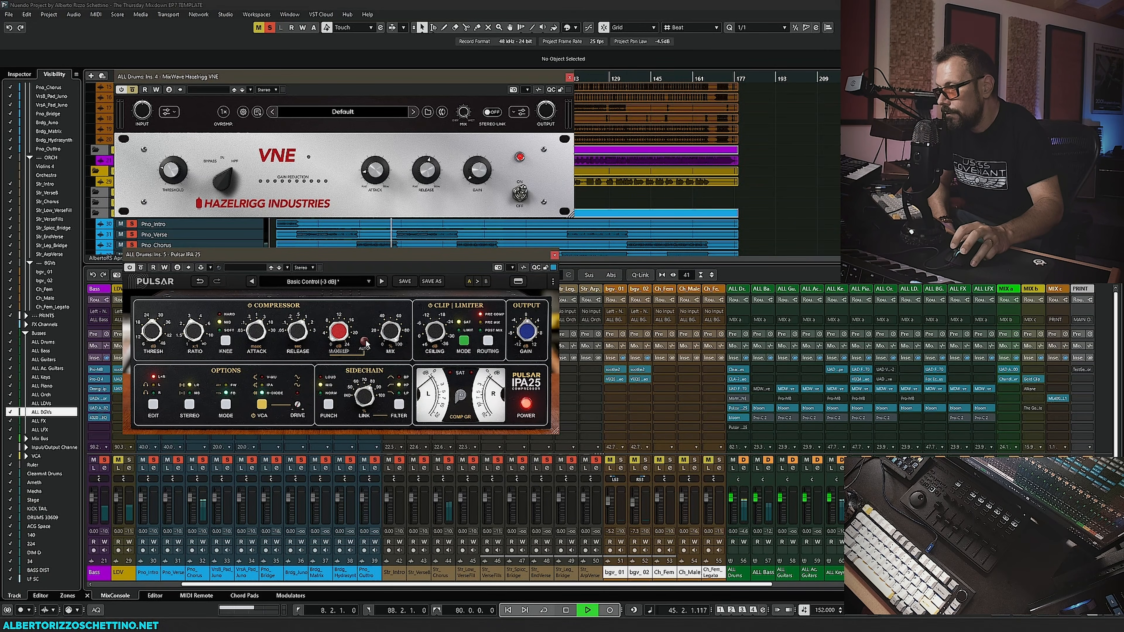
Sweep the clip/limiter ceiling down to -36.0 dB and back up during playback, and settle it at -10.4 dB.
mouse_move(435, 330)
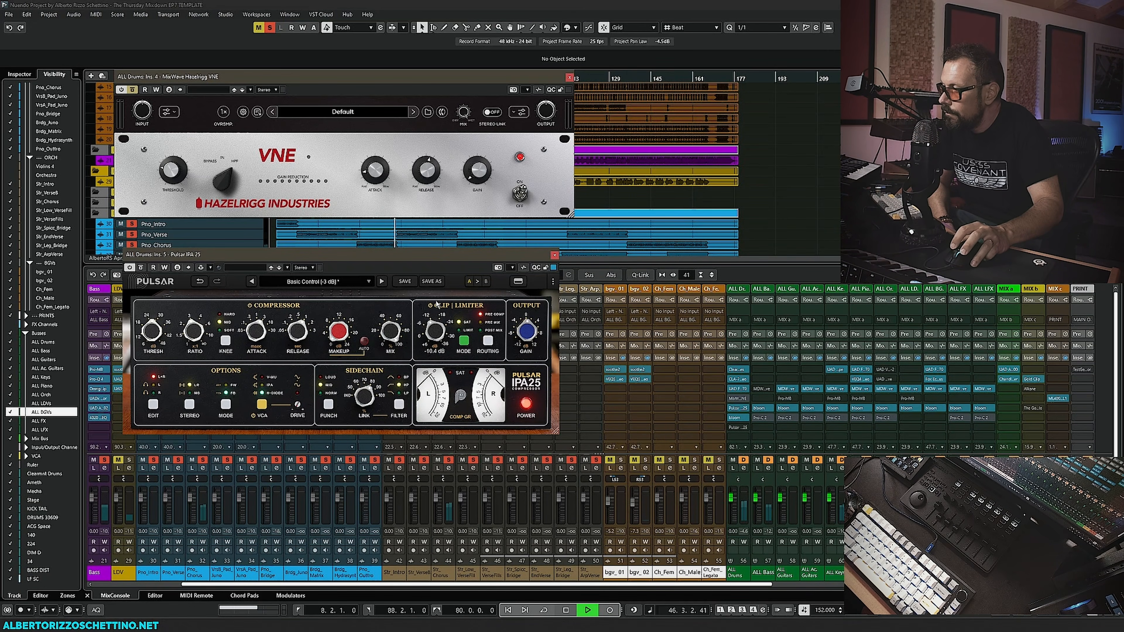
scroll(436, 303, up, 5)
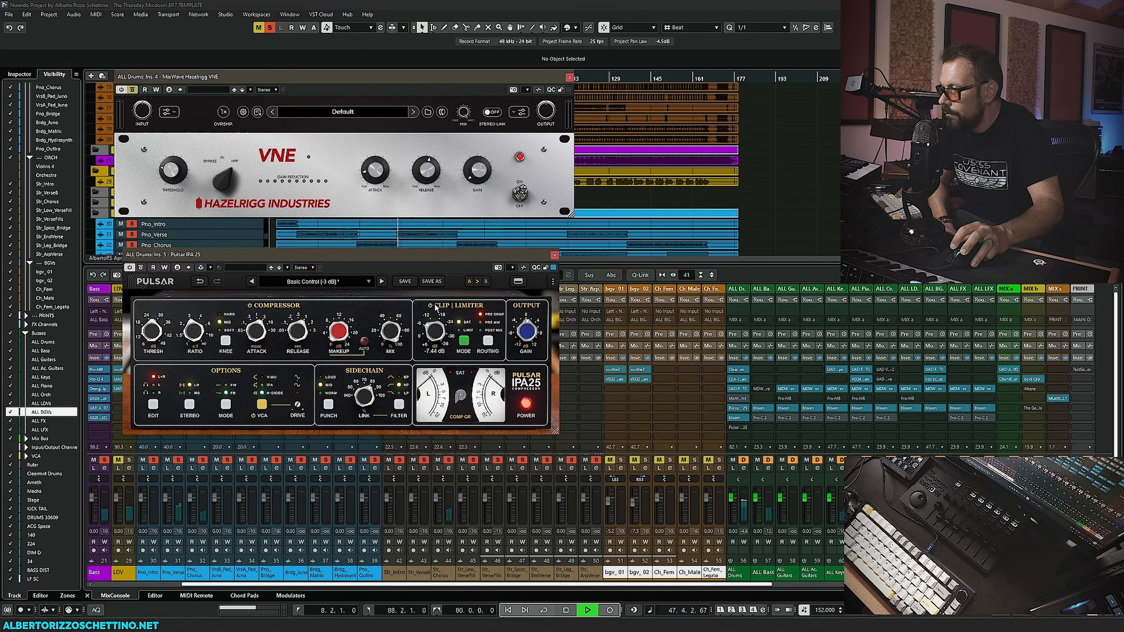
scroll(435, 307, down, 15)
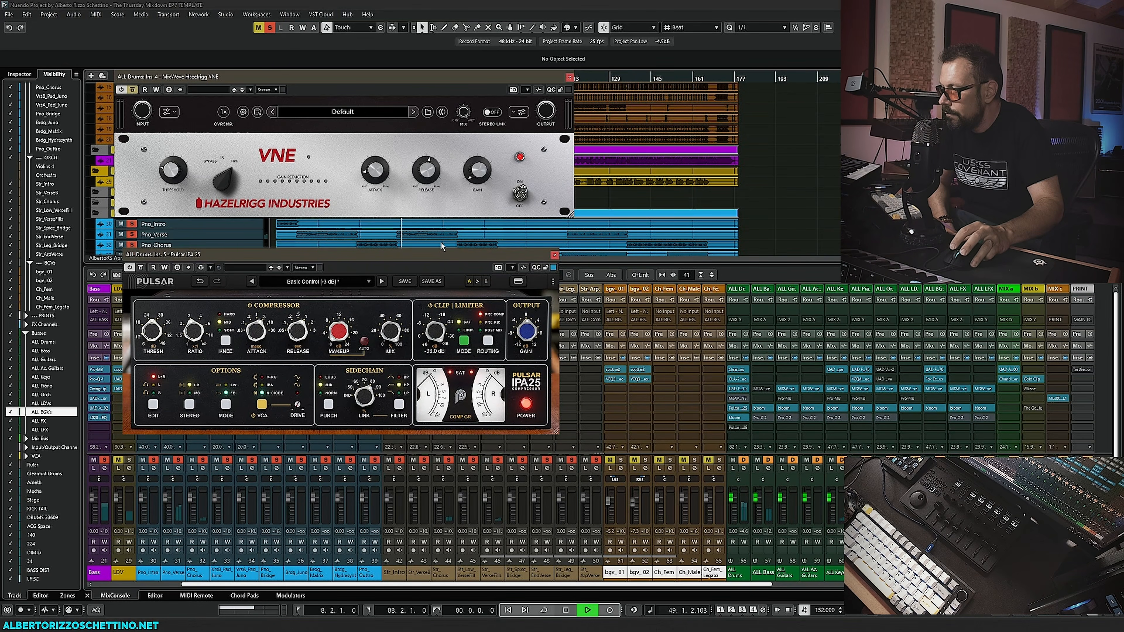
scroll(437, 299, up, 12)
scroll(437, 301, up, 2)
scroll(435, 309, up, 1)
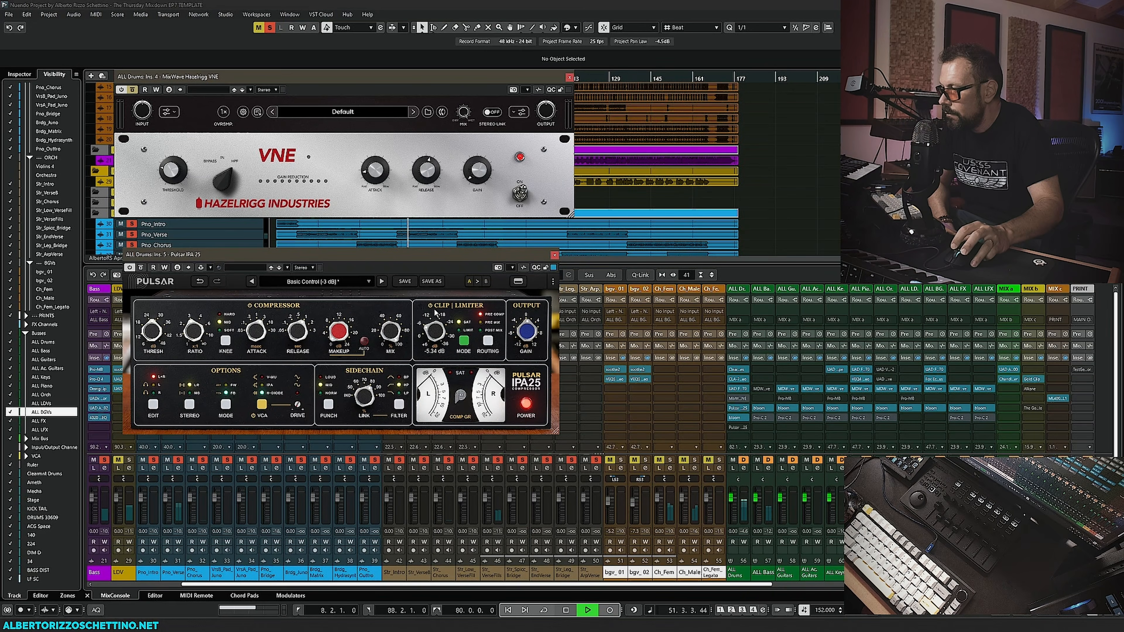
scroll(436, 313, down, 4)
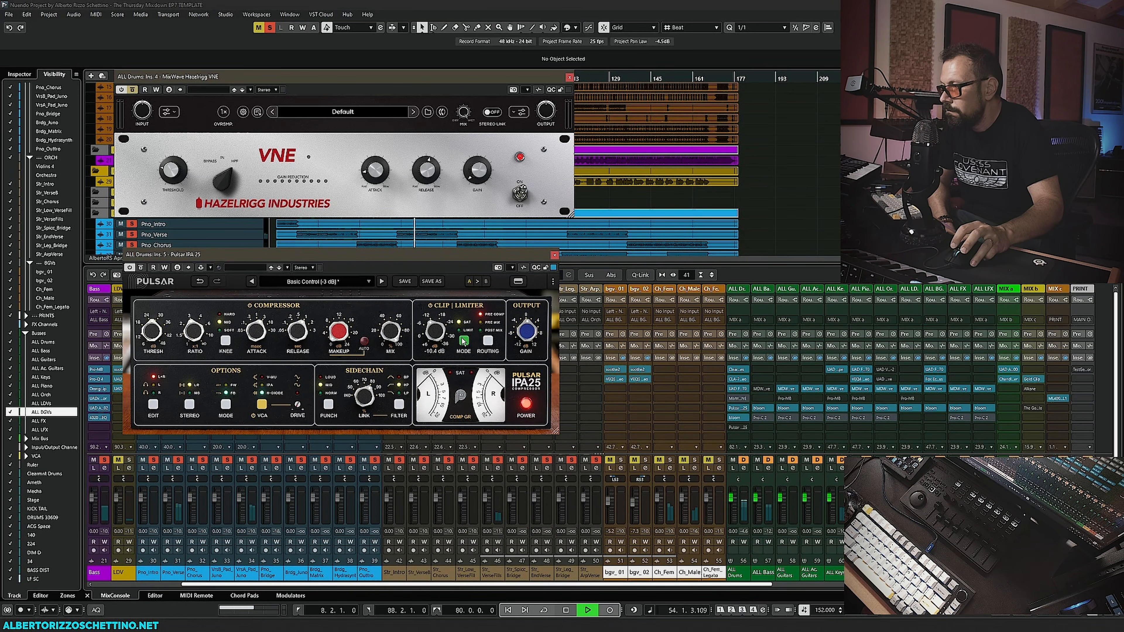
Switch the IPA 25's clip/limiter to limiting with a -7.86 dB ceiling, and compare the plugin bypassed and active.
scroll(433, 333, up, 5)
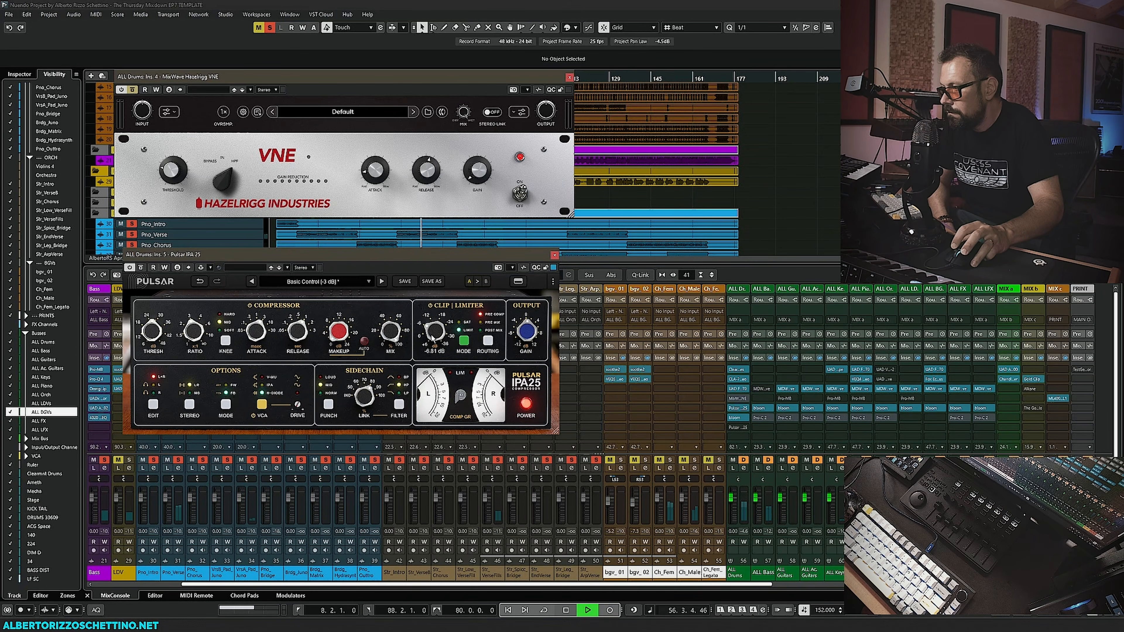
scroll(433, 335, up, 1)
scroll(433, 335, down, 1)
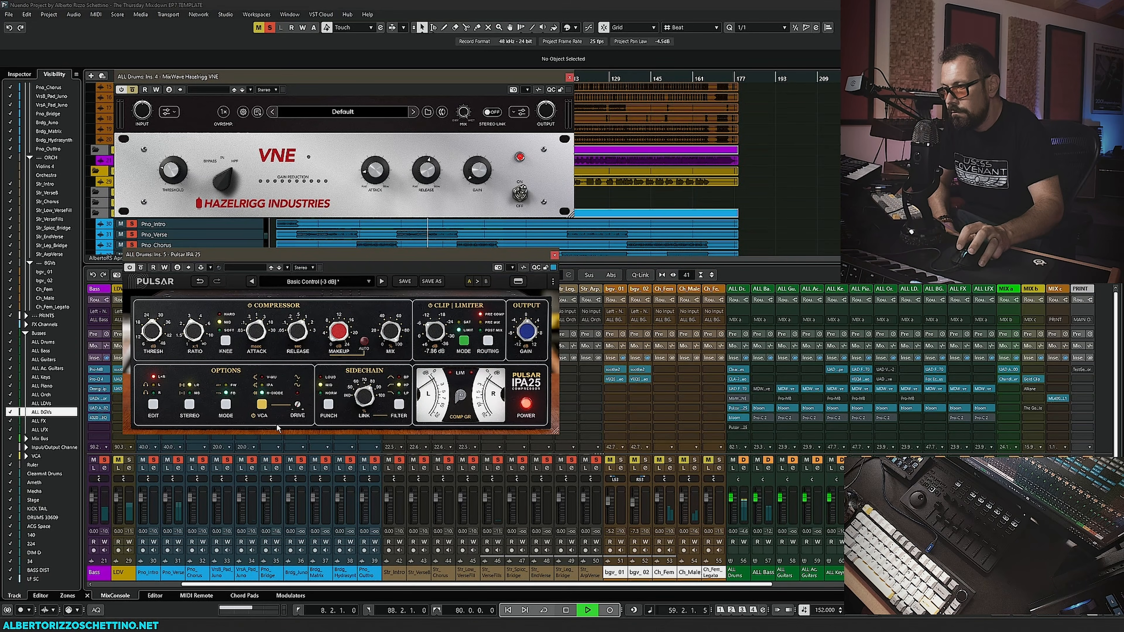
scroll(297, 404, down, 2)
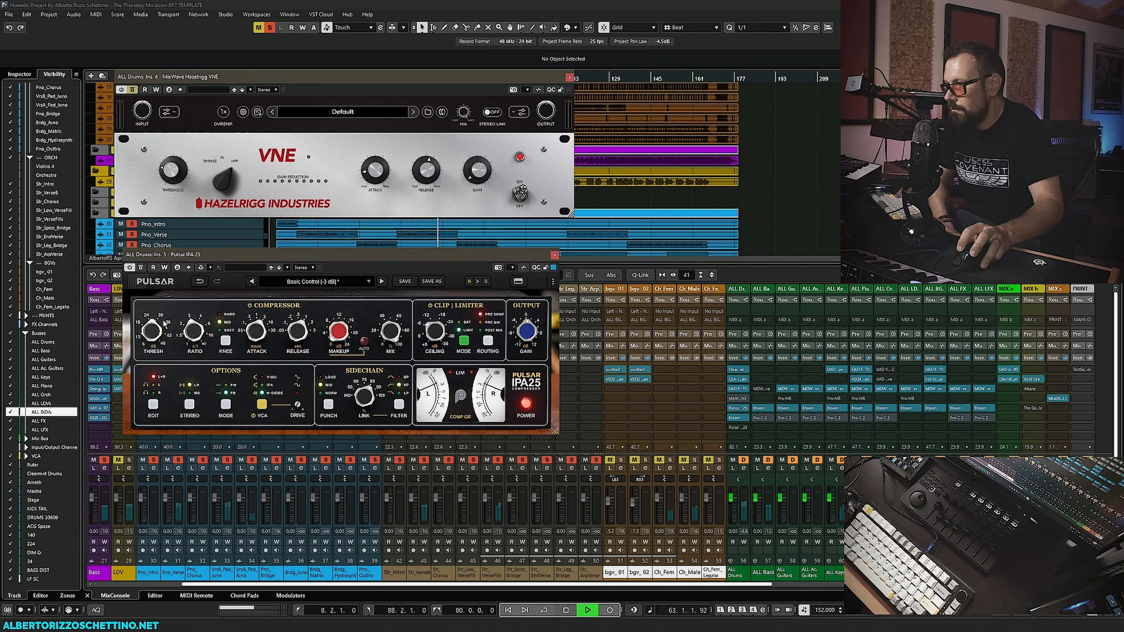
click(526, 405)
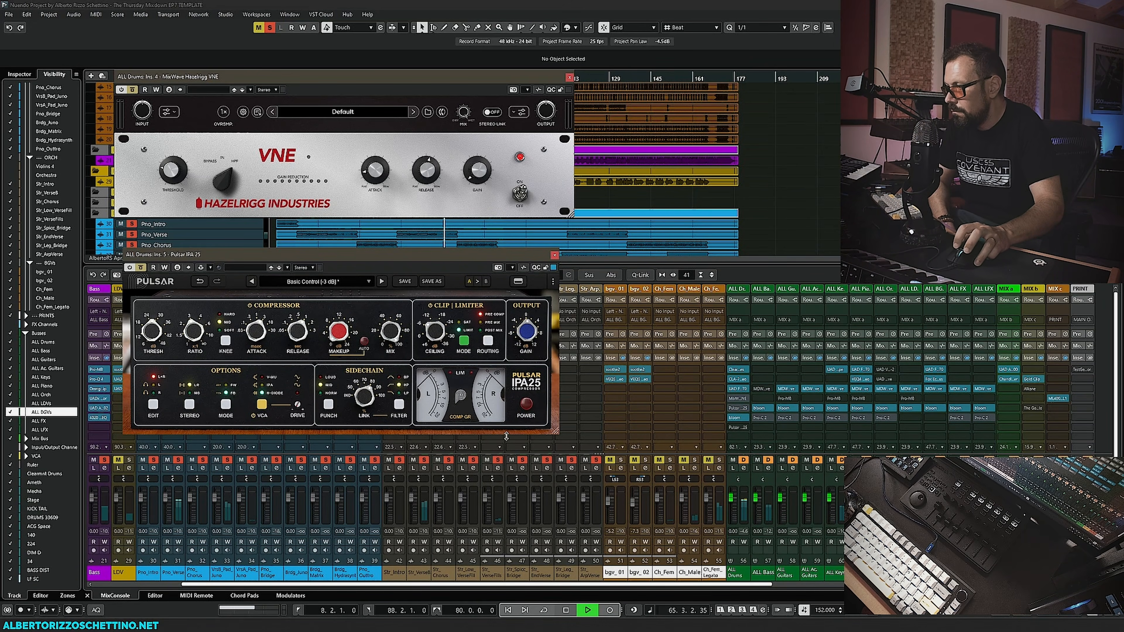
click(525, 403)
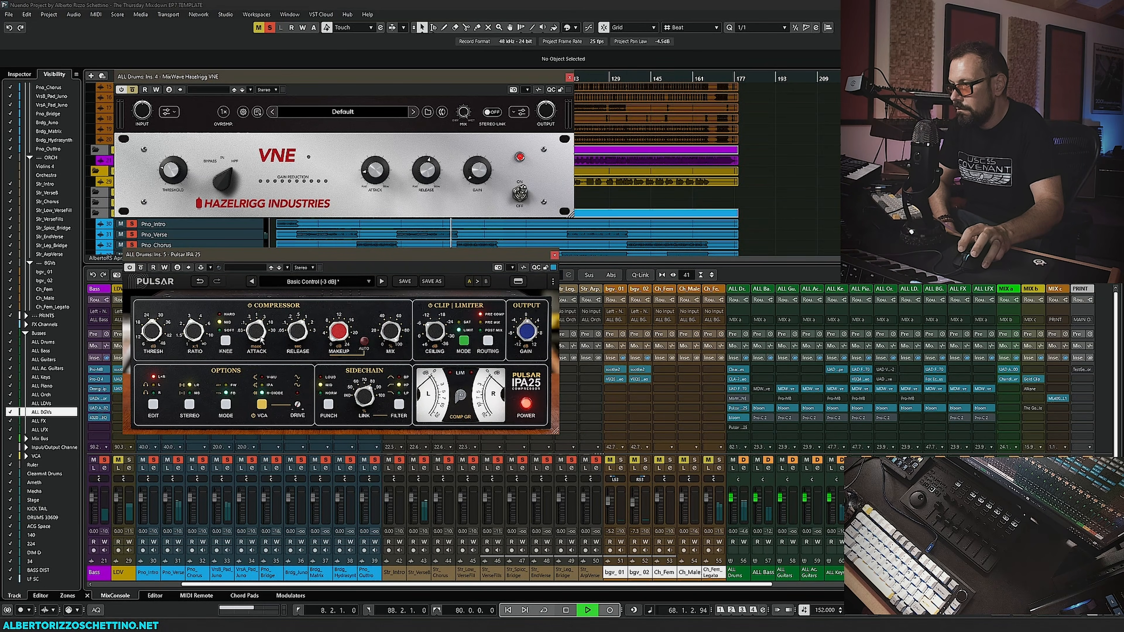
Adjust the IPA 25 compressor's attack, trying the Full Steps option for stepped knobs and returning that option to No.
mouse_move(262, 359)
drag(262, 360, 262, 349)
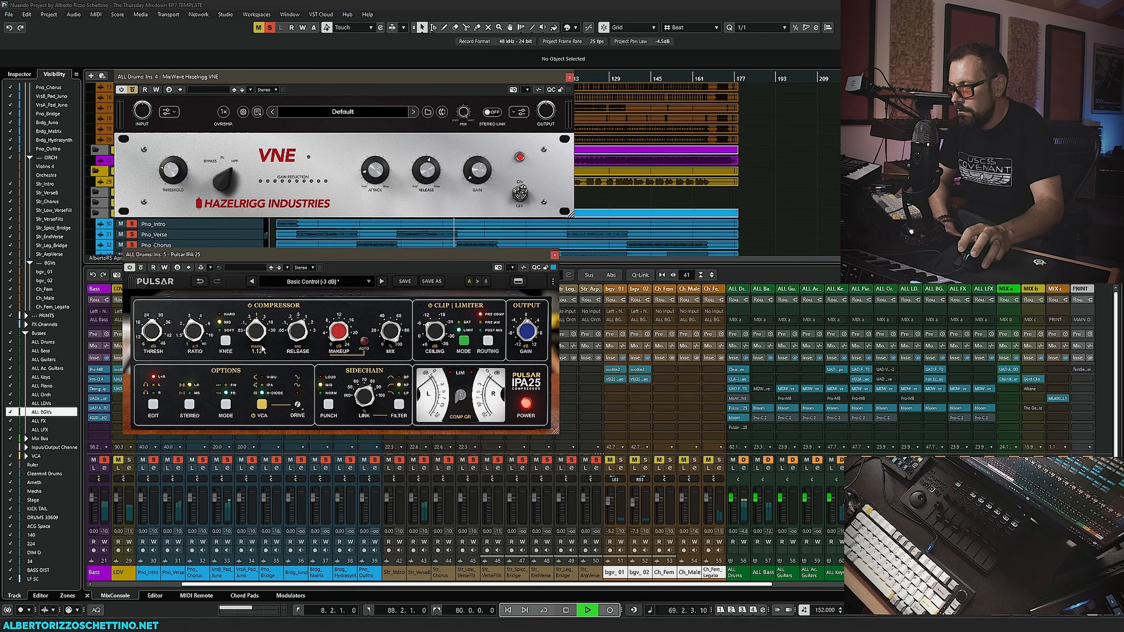
click(552, 281)
mouse_move(506, 311)
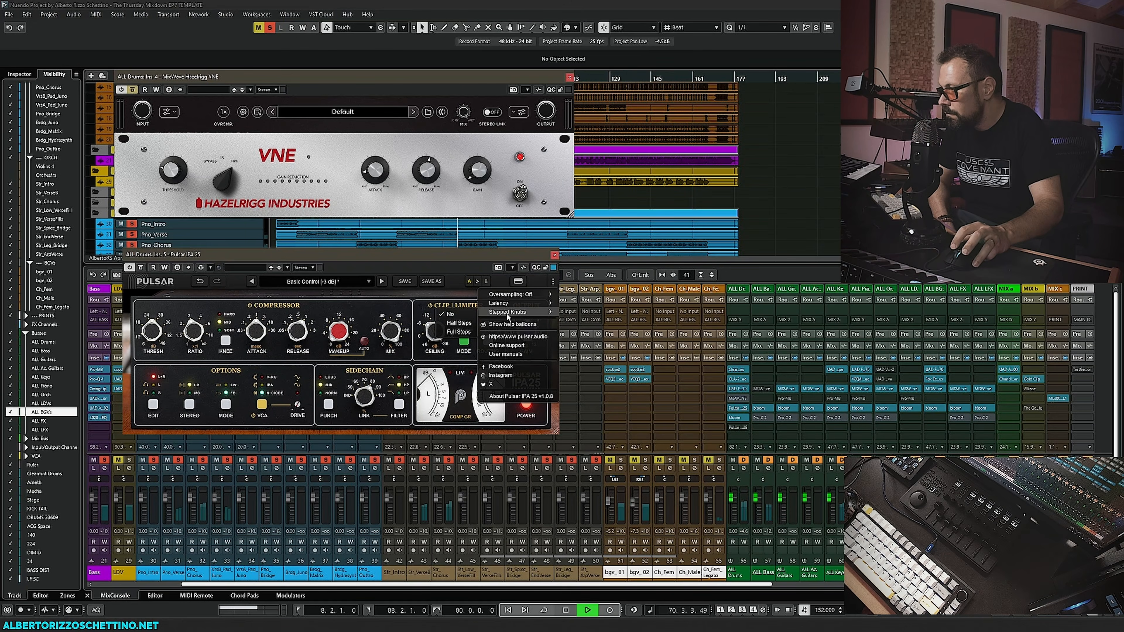
click(458, 314)
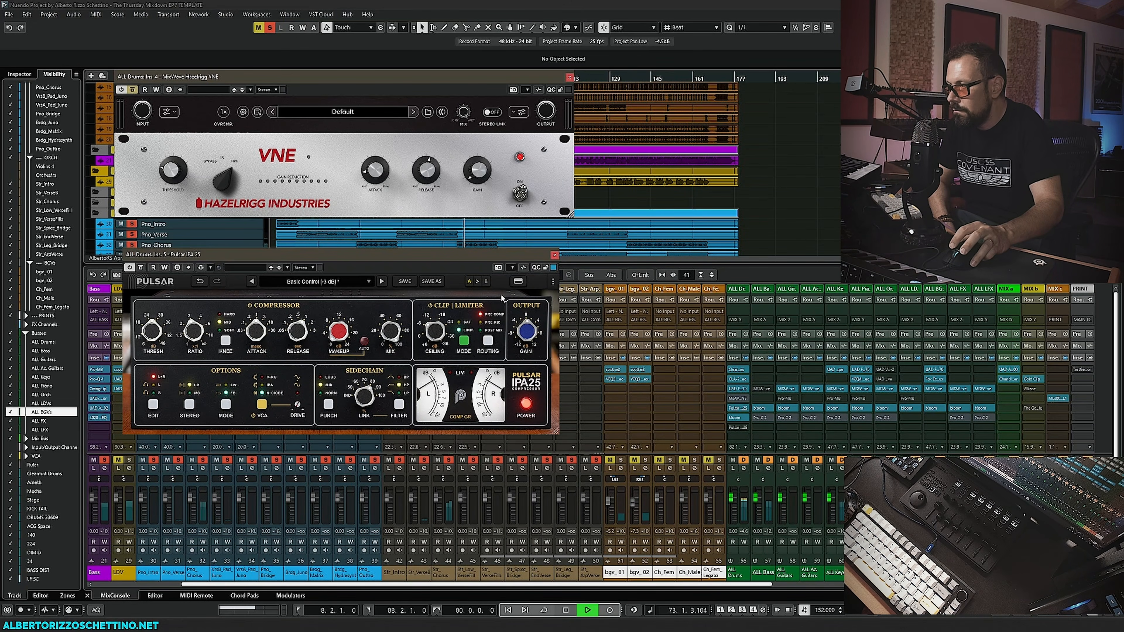
click(552, 281)
mouse_move(506, 310)
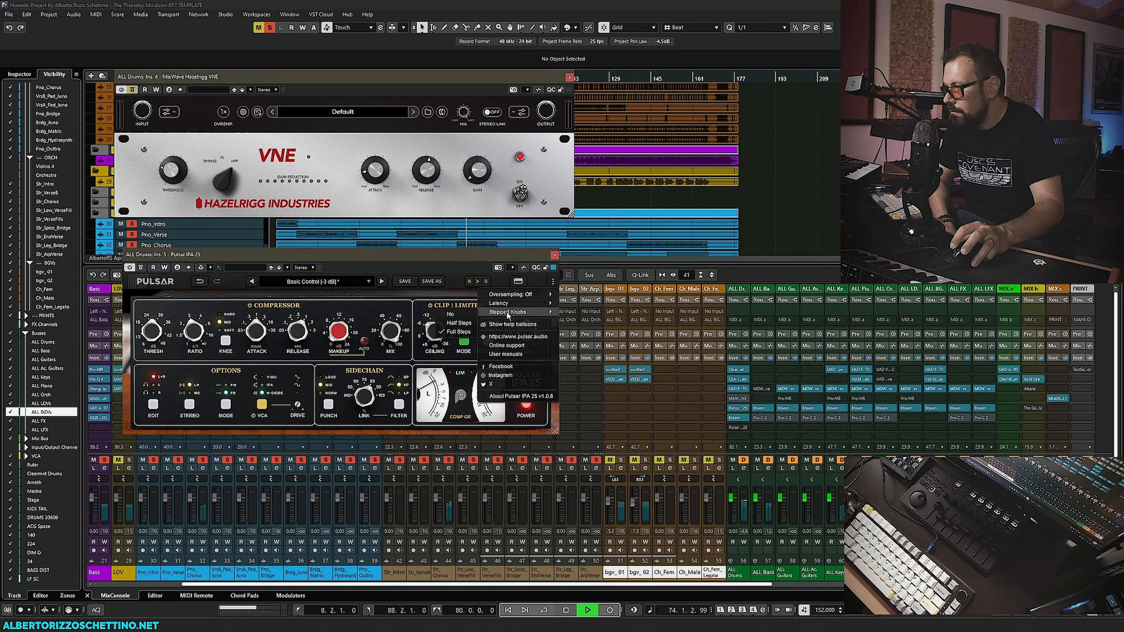
click(452, 317)
mouse_move(254, 346)
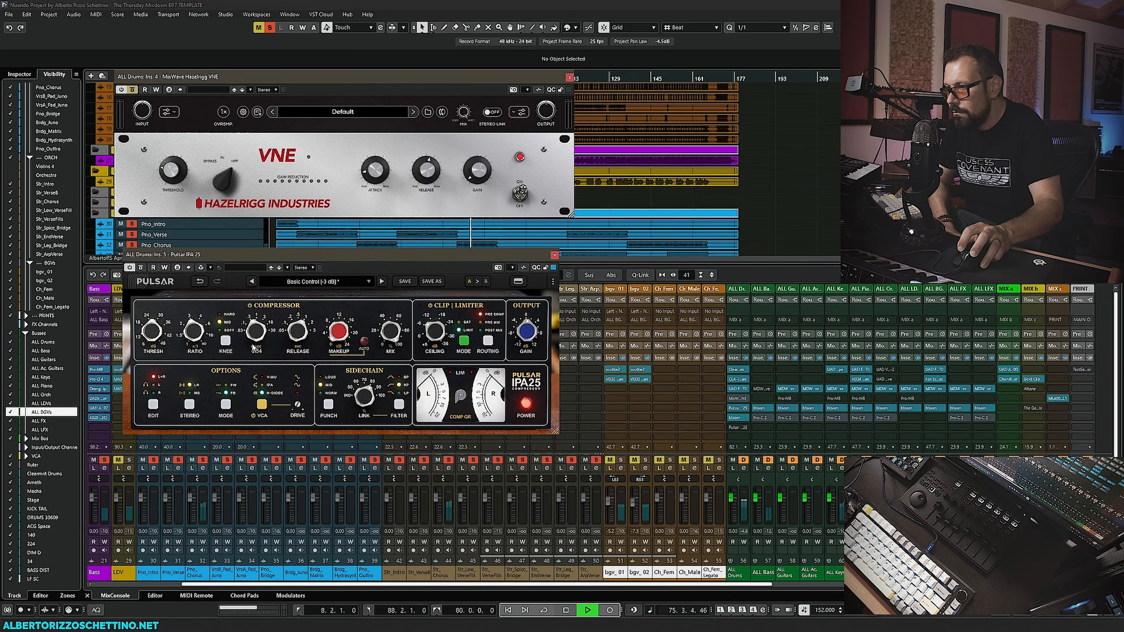
scroll(254, 336, up, 2)
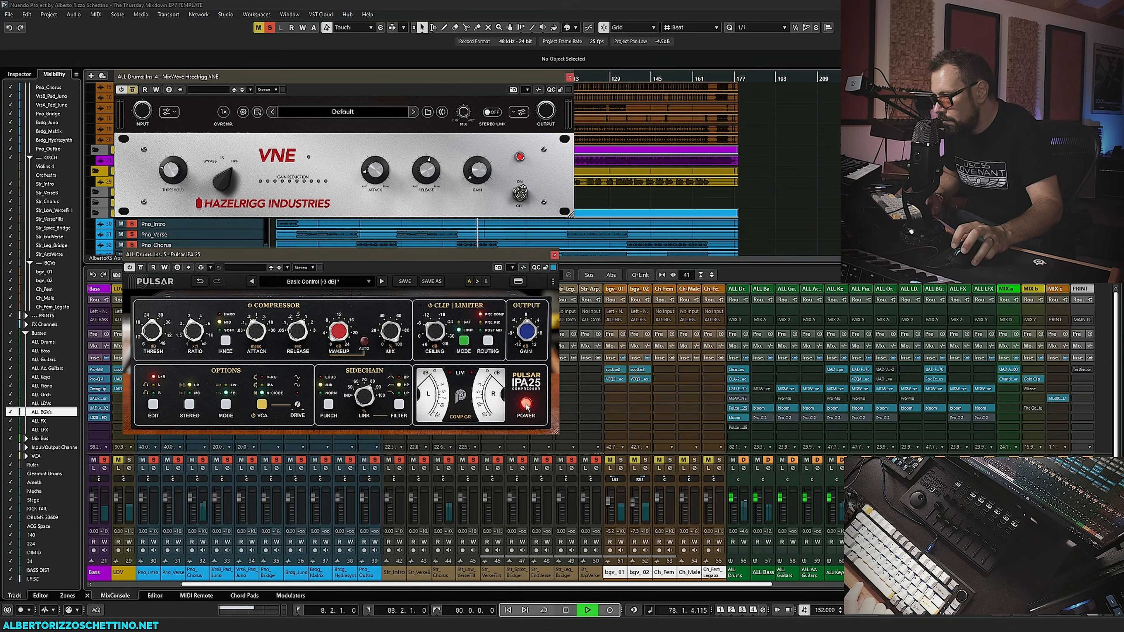
Check the IPA 25's output gain and compare the drum bus with the plugin bypassed and active before stopping playback.
mouse_move(526, 332)
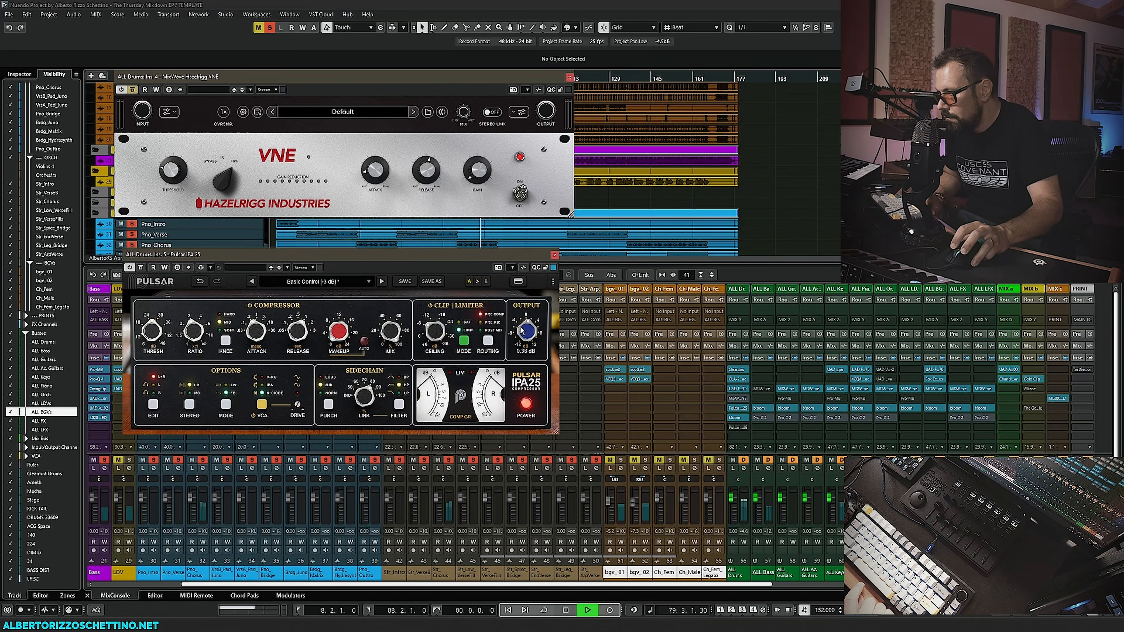
click(526, 403)
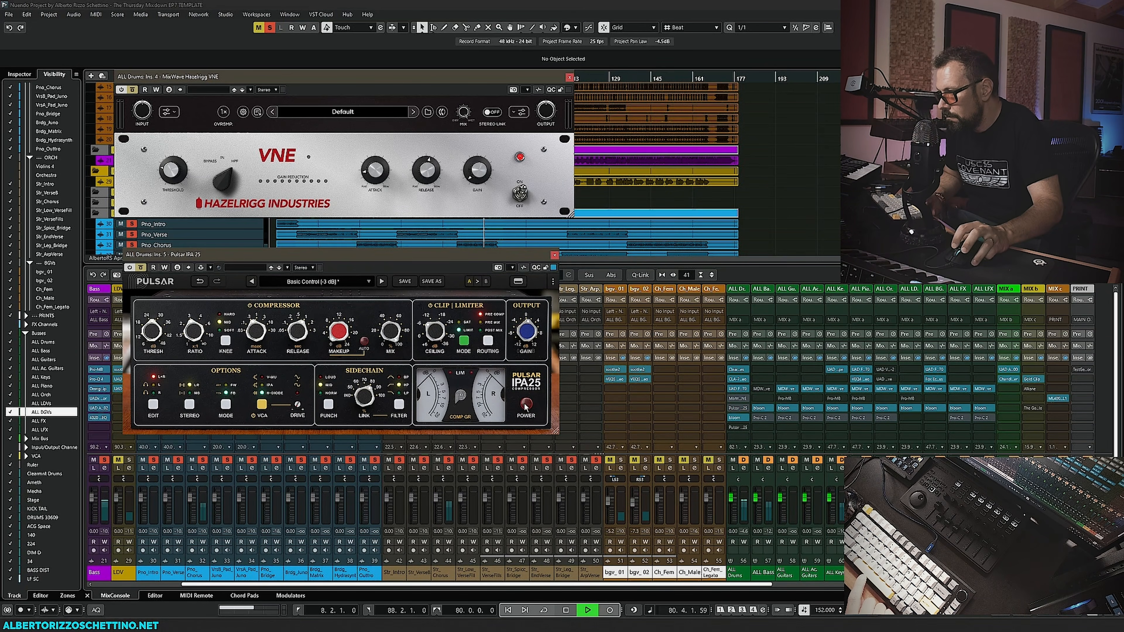
click(526, 404)
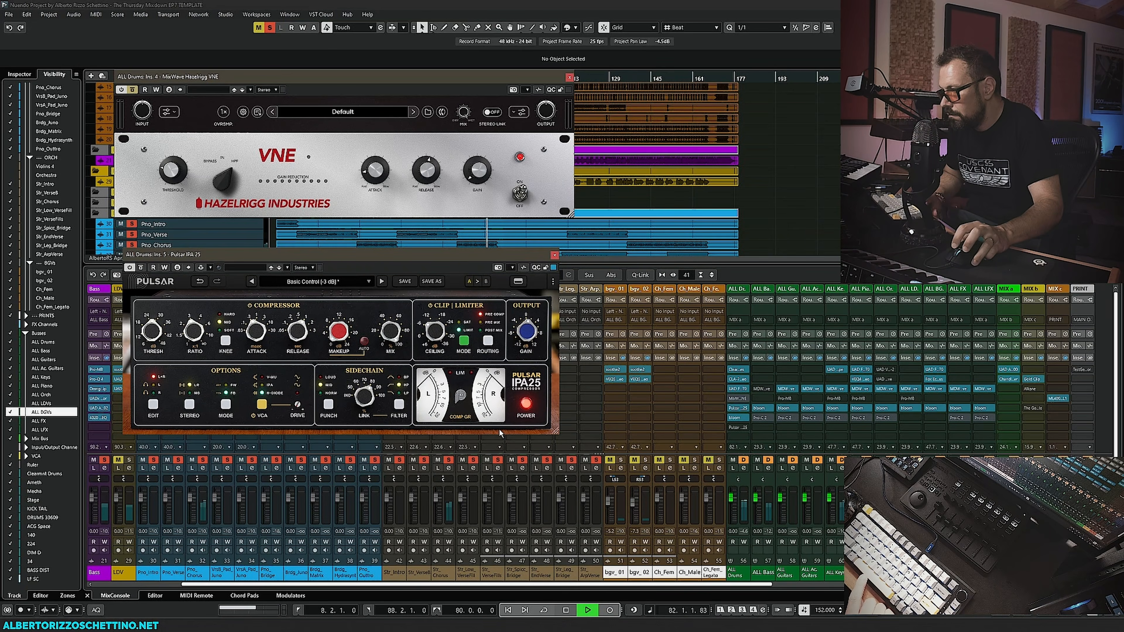
key(space)
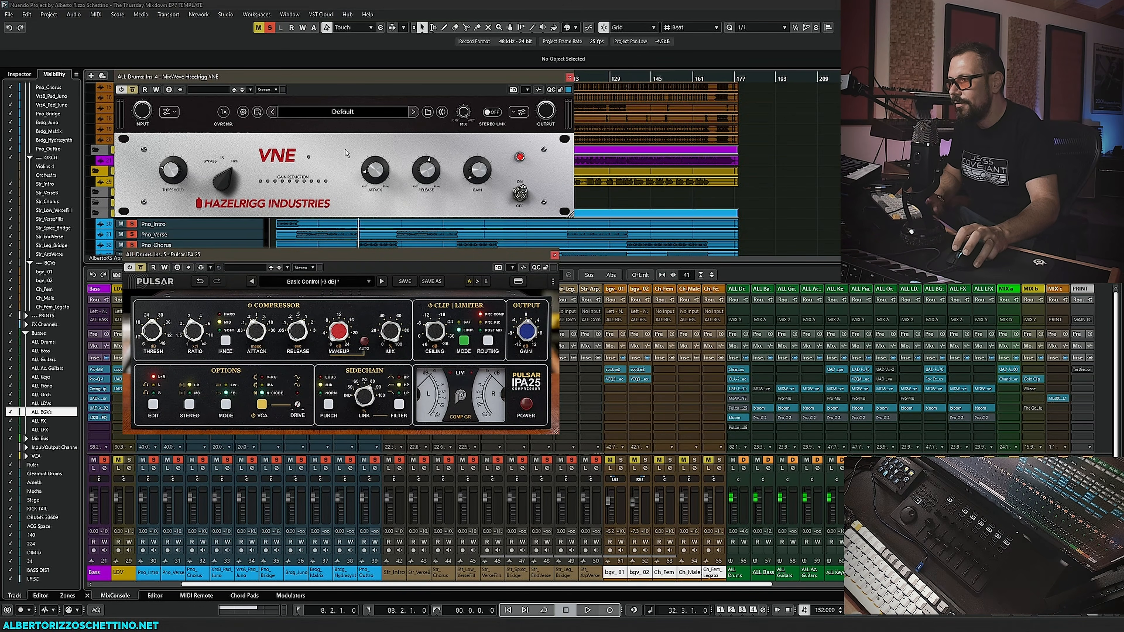
Compare the Hazelrigg VNE and the IPA 25 on the drum bus during playback, activating one while the other is bypassed.
key(space)
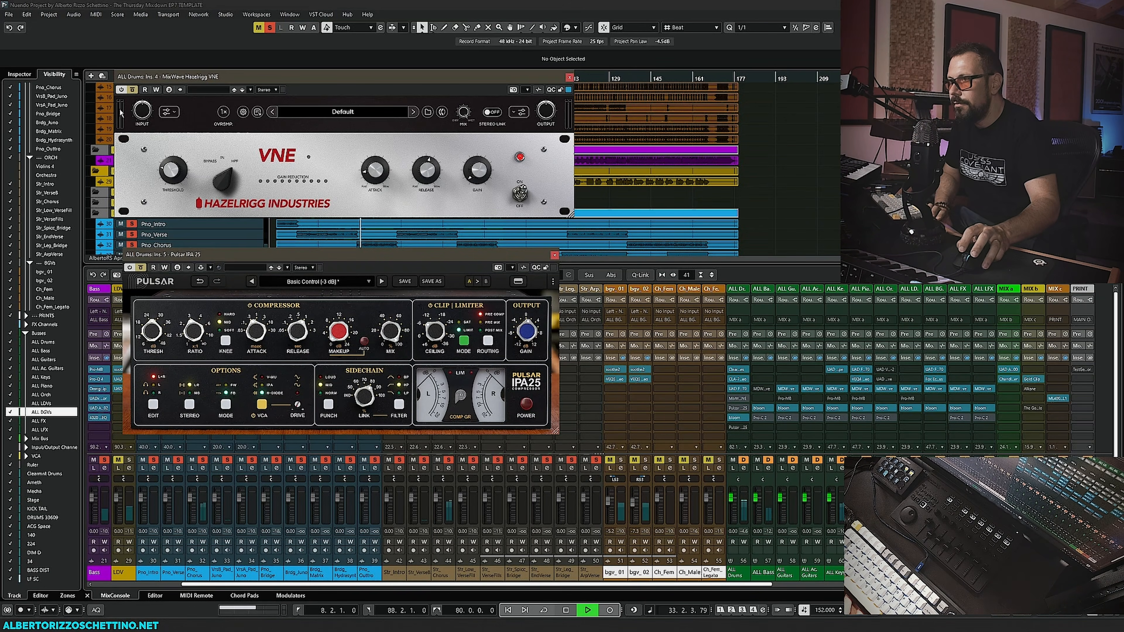
click(133, 90)
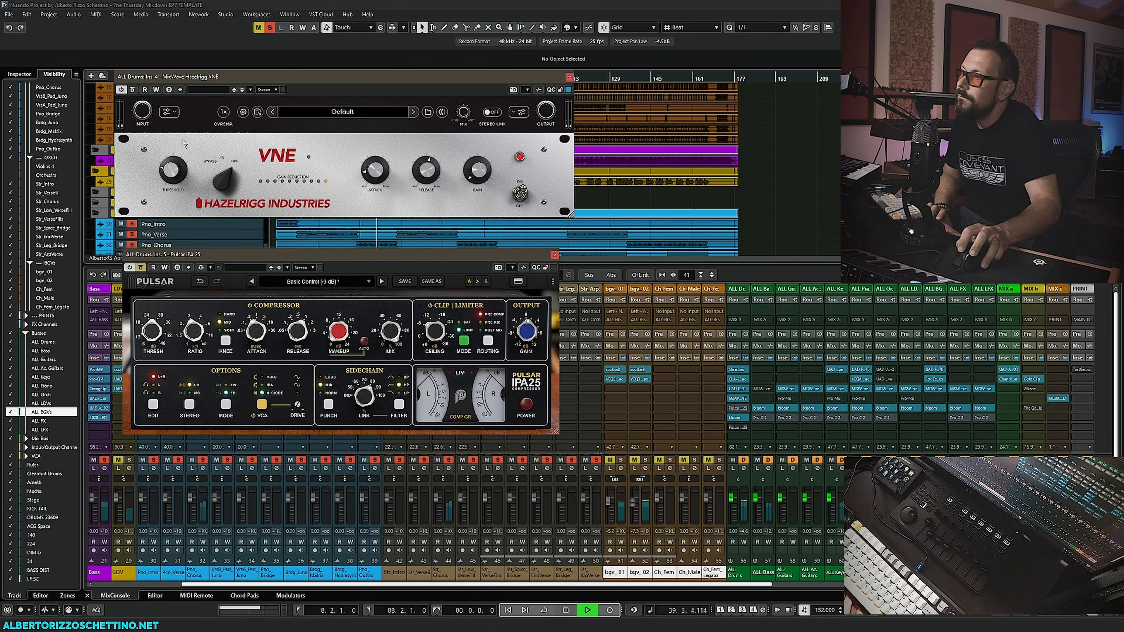
click(132, 89)
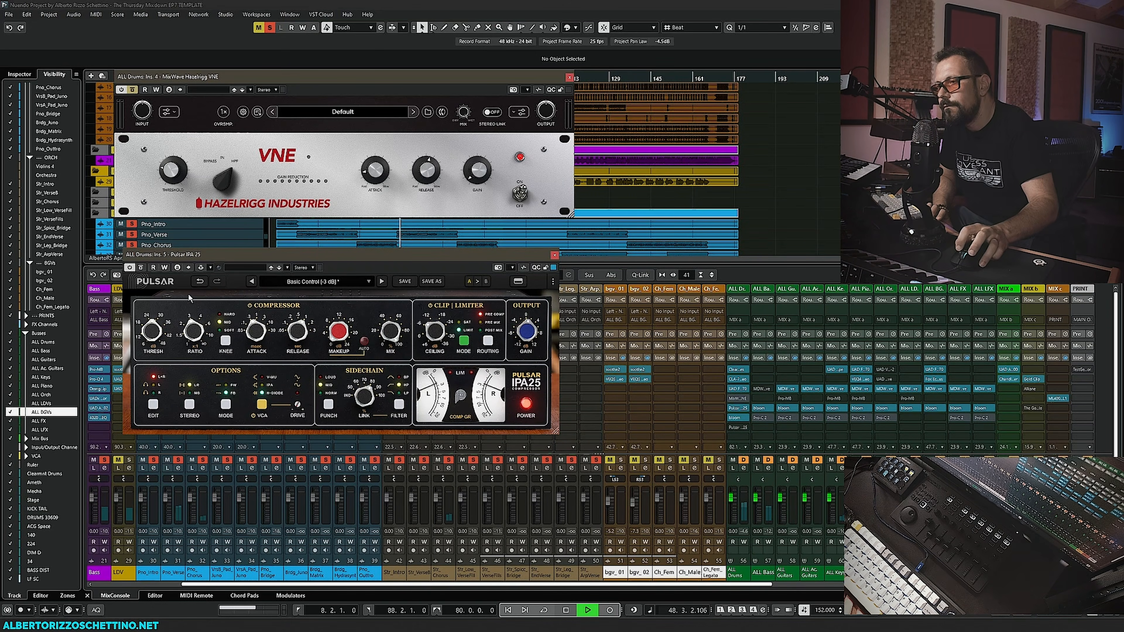
click(140, 268)
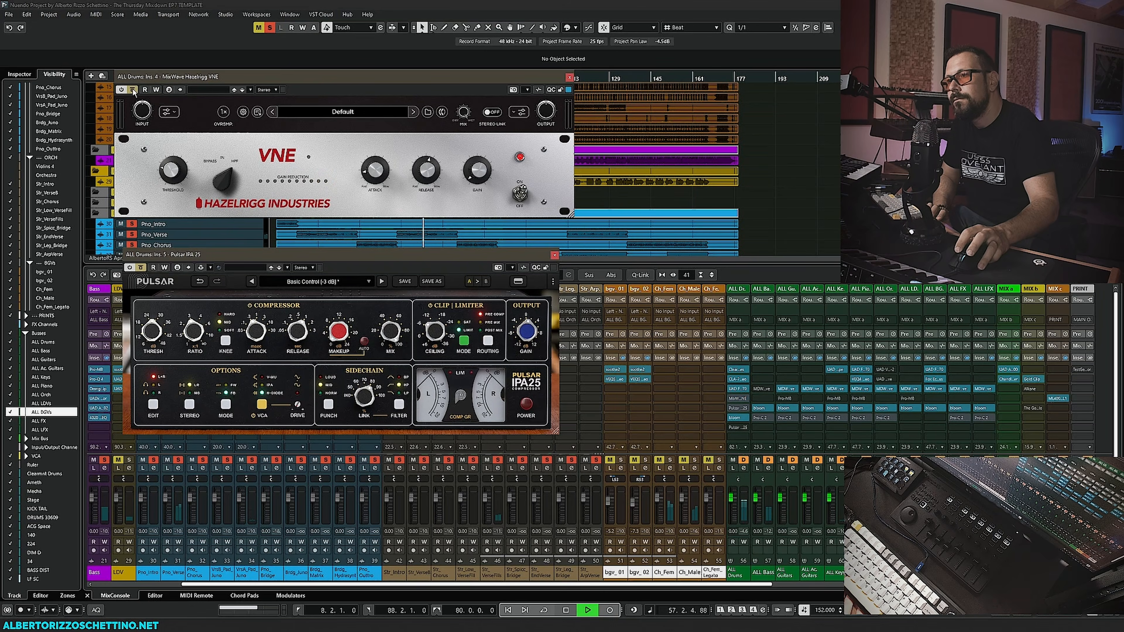
click(141, 267)
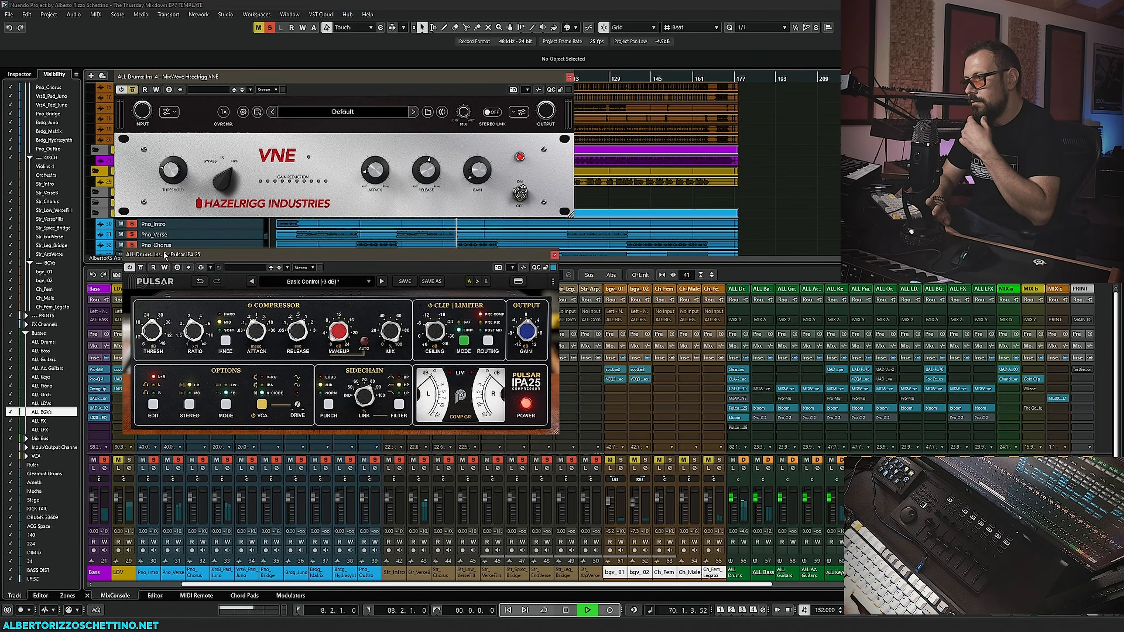
key(space)
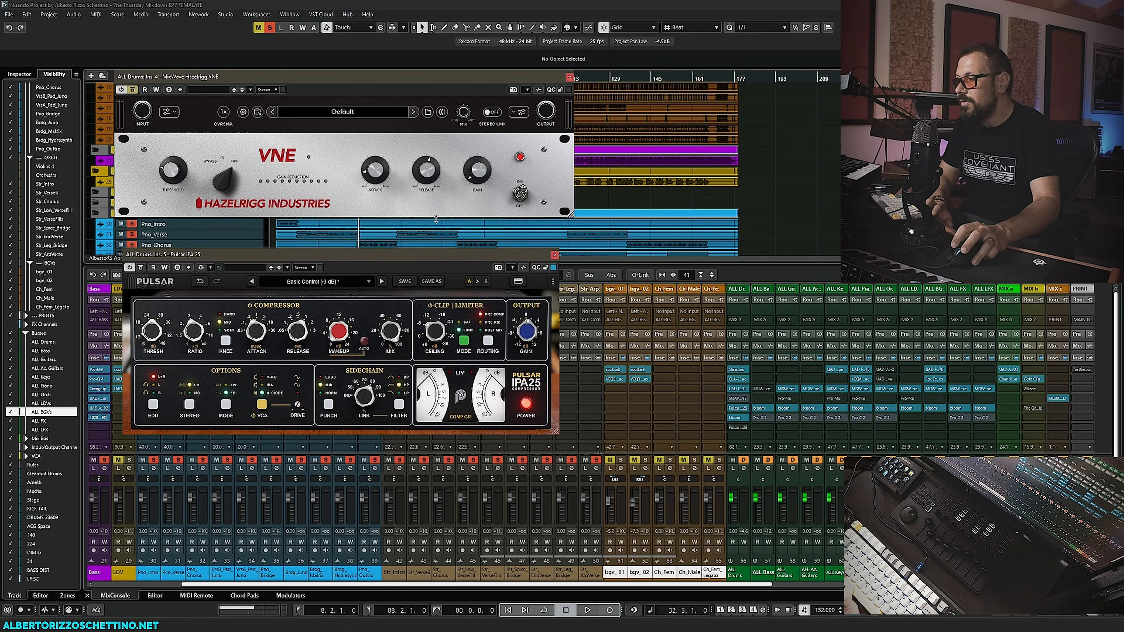
Compare the IPA 25 against the VNE again during playback, and adjust the compressor mix in the IPA 25's B settings.
click(141, 267)
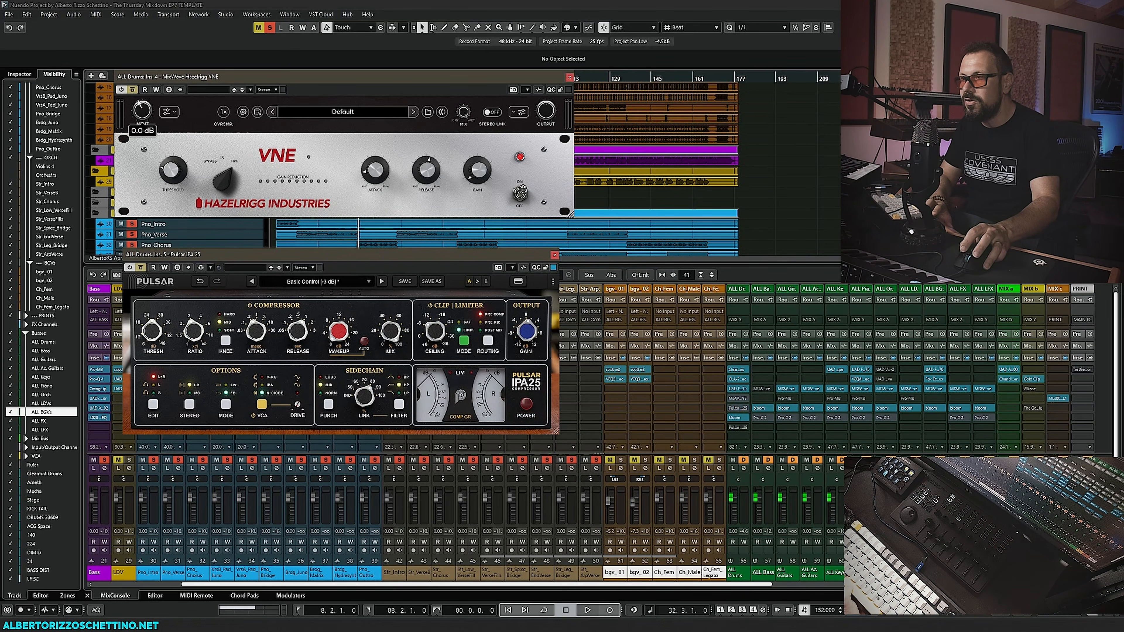
key(space)
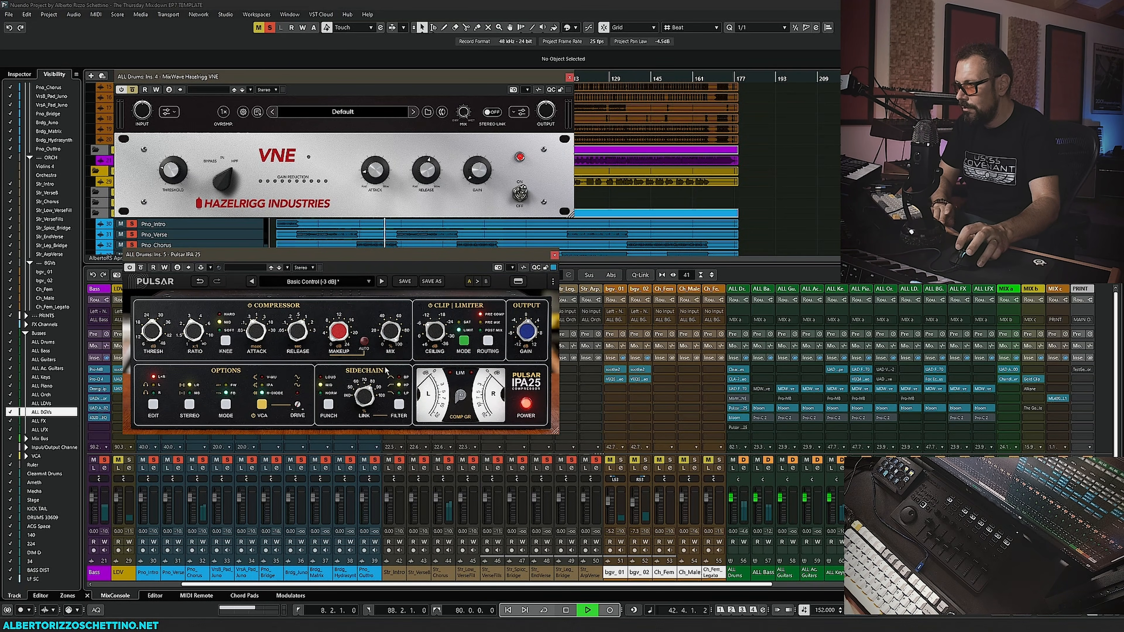
mouse_move(388, 361)
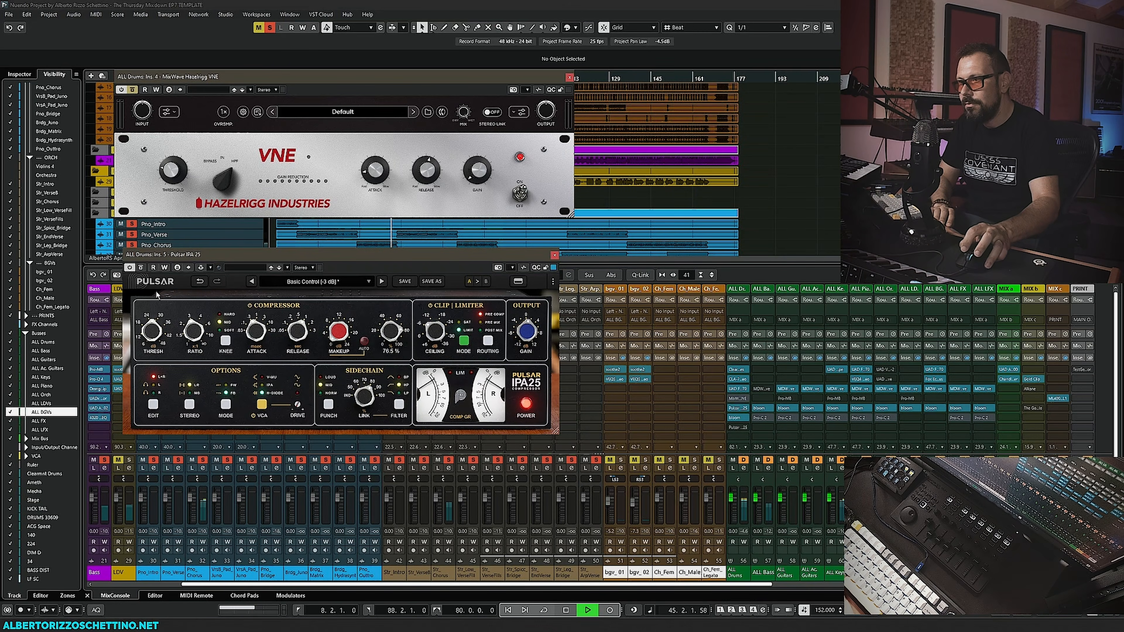
mouse_move(139, 109)
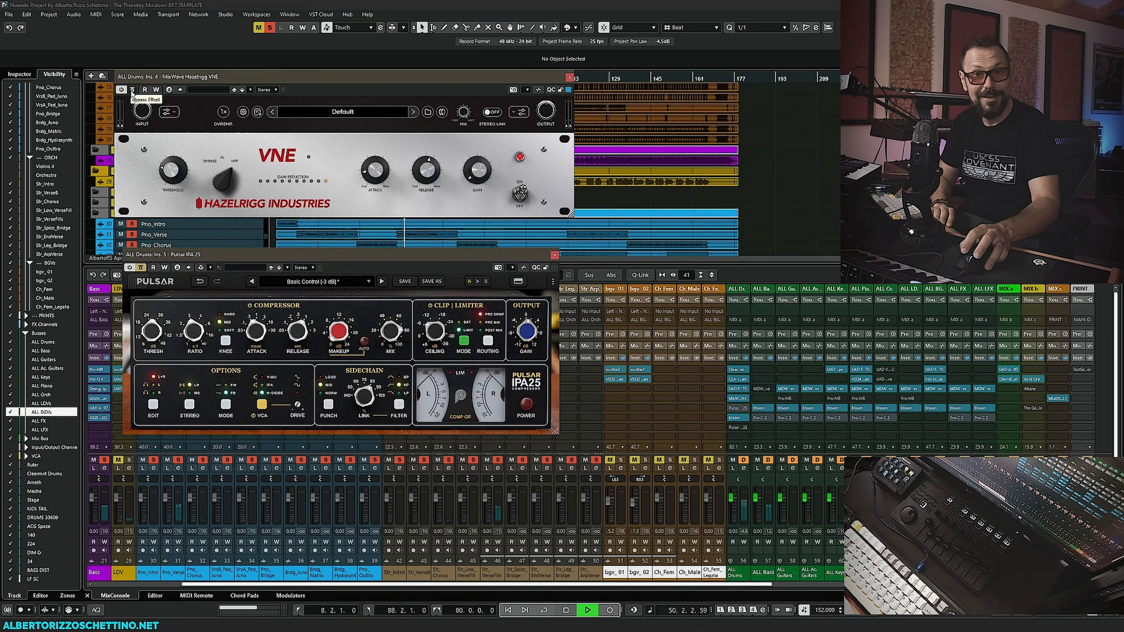
click(140, 267)
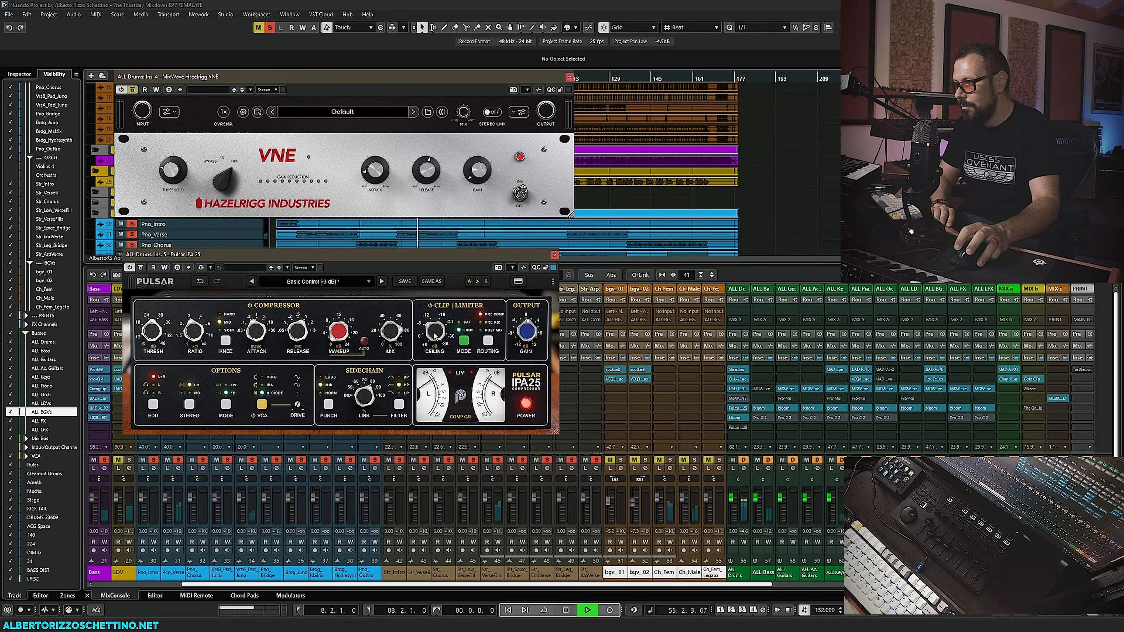
click(485, 282)
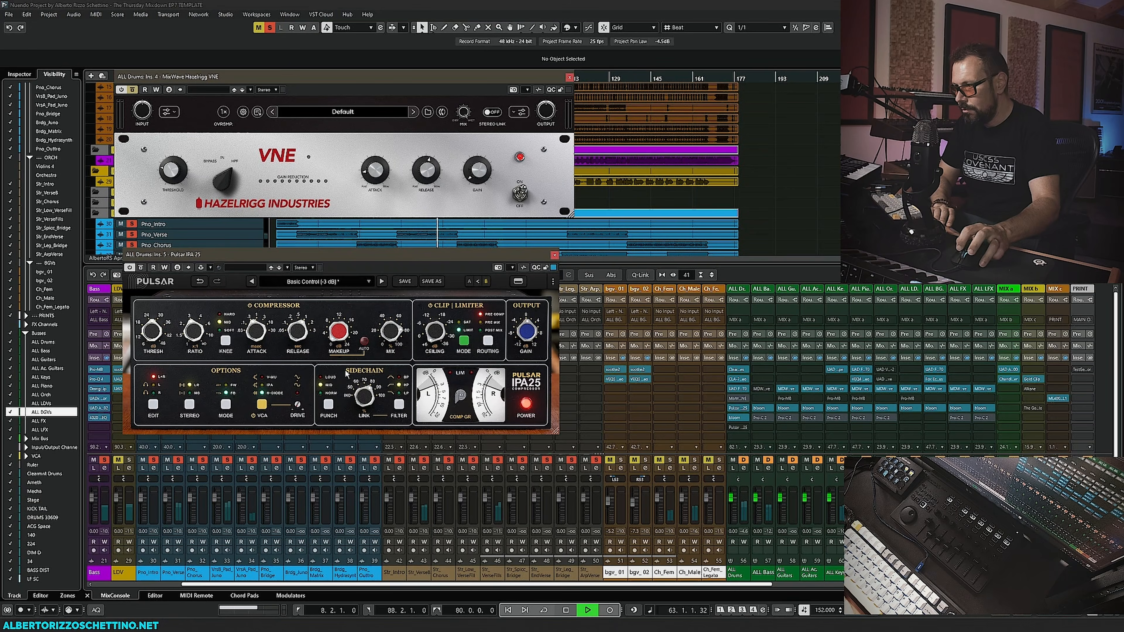
mouse_move(389, 339)
mouse_down()
mouse_move(390, 352)
mouse_move(388, 339)
mouse_up()
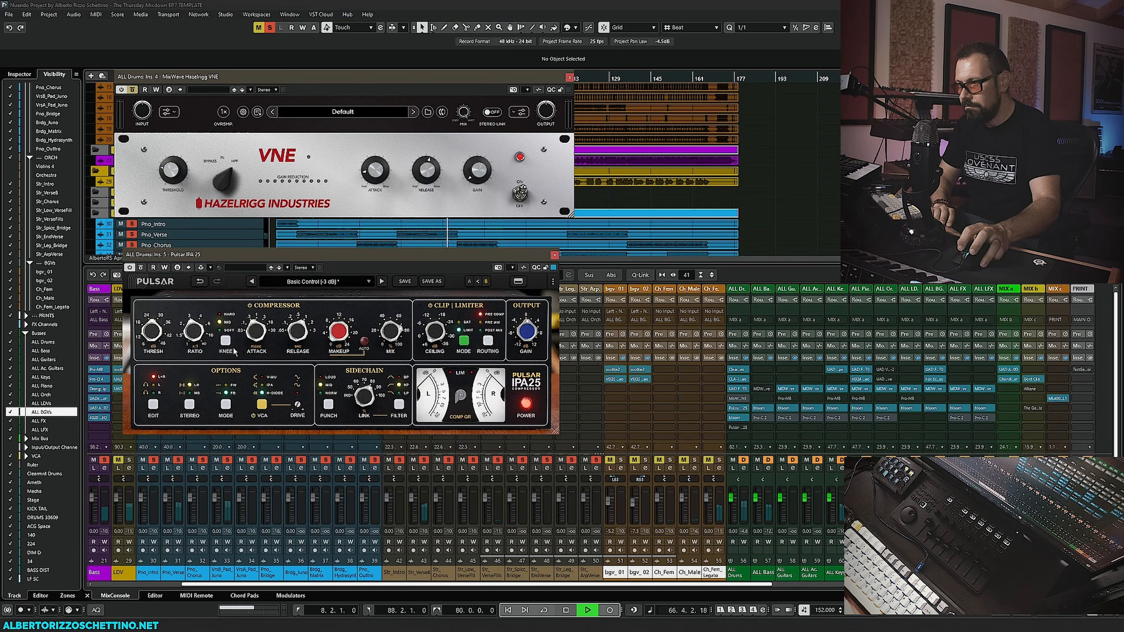
Bypass the IPA 25 in favour of the active VNE, stop playback, and close both drum bus plugin windows.
click(140, 267)
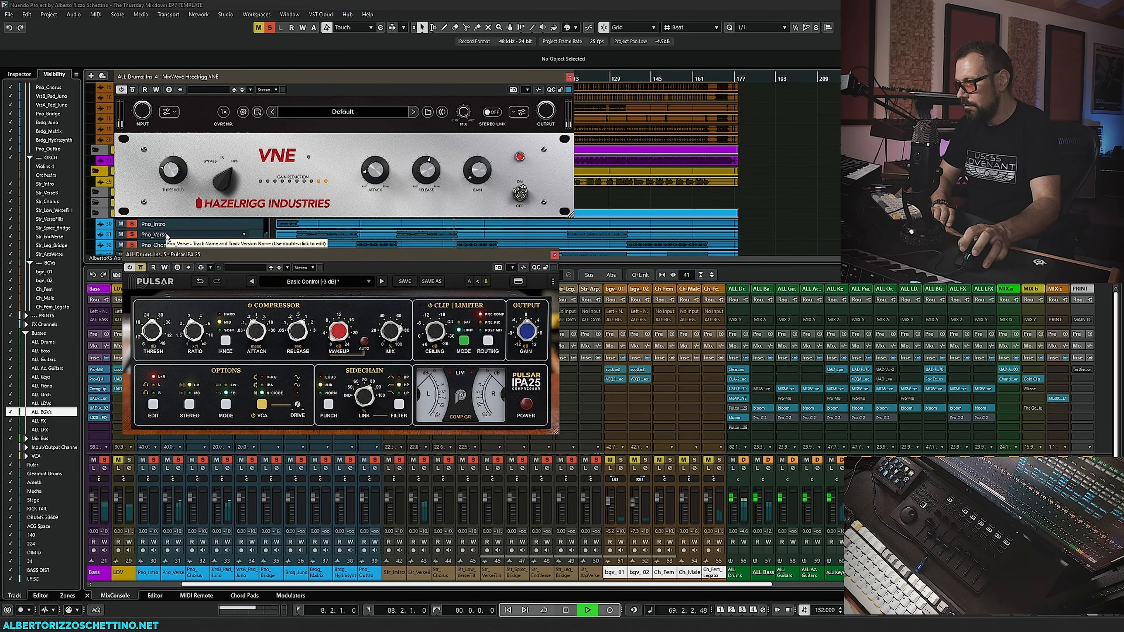
key(space)
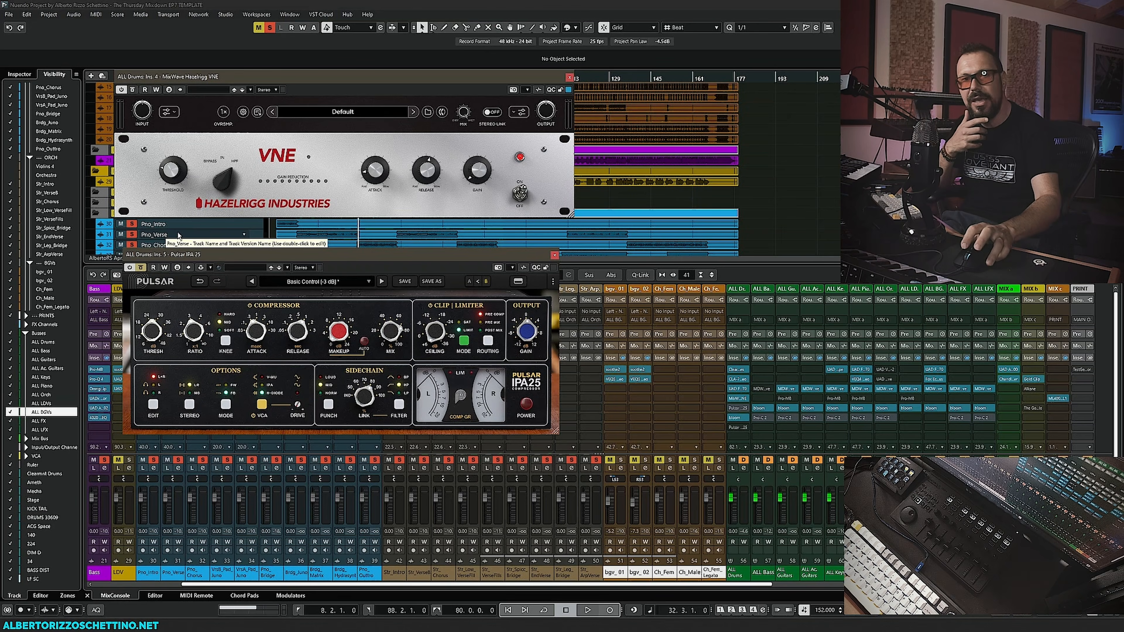
click(633, 423)
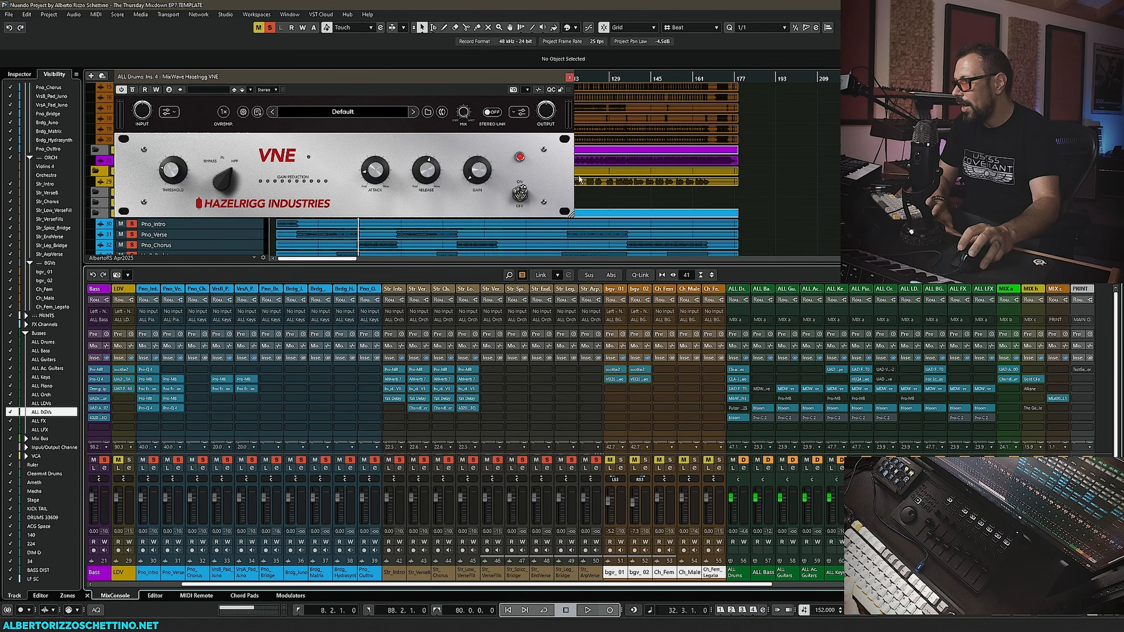
click(569, 78)
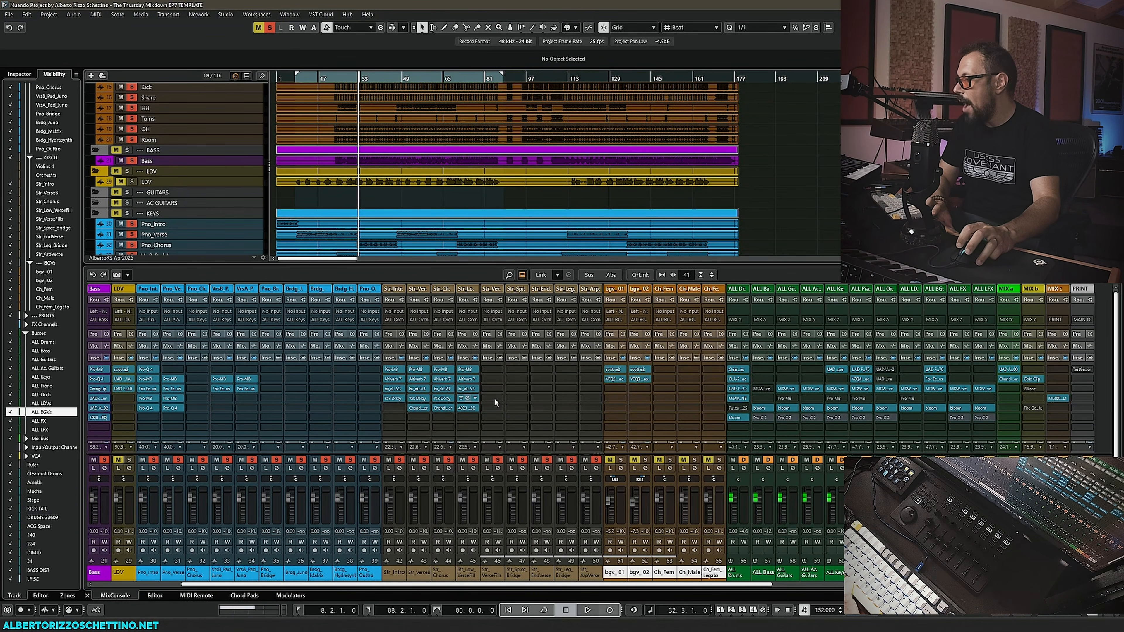
Open the Hazelrigg VNE and the Massenburg MDWEQ6 equalizer inserted on the ALL Orch bus.
scroll(615, 589, right, 5)
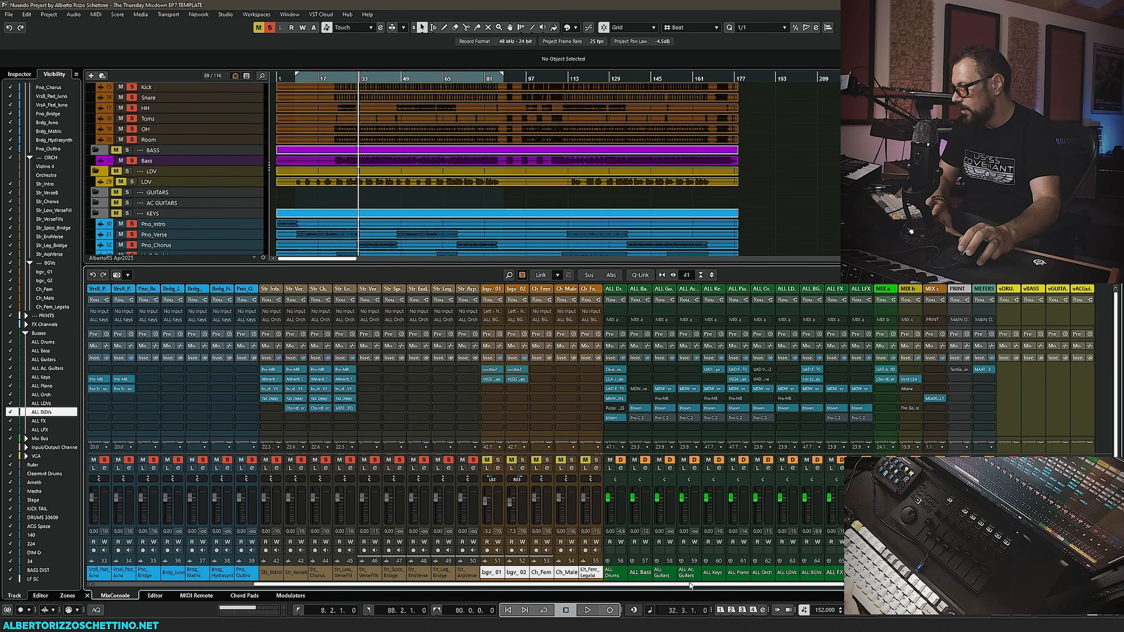
click(761, 369)
drag(762, 398, 766, 399)
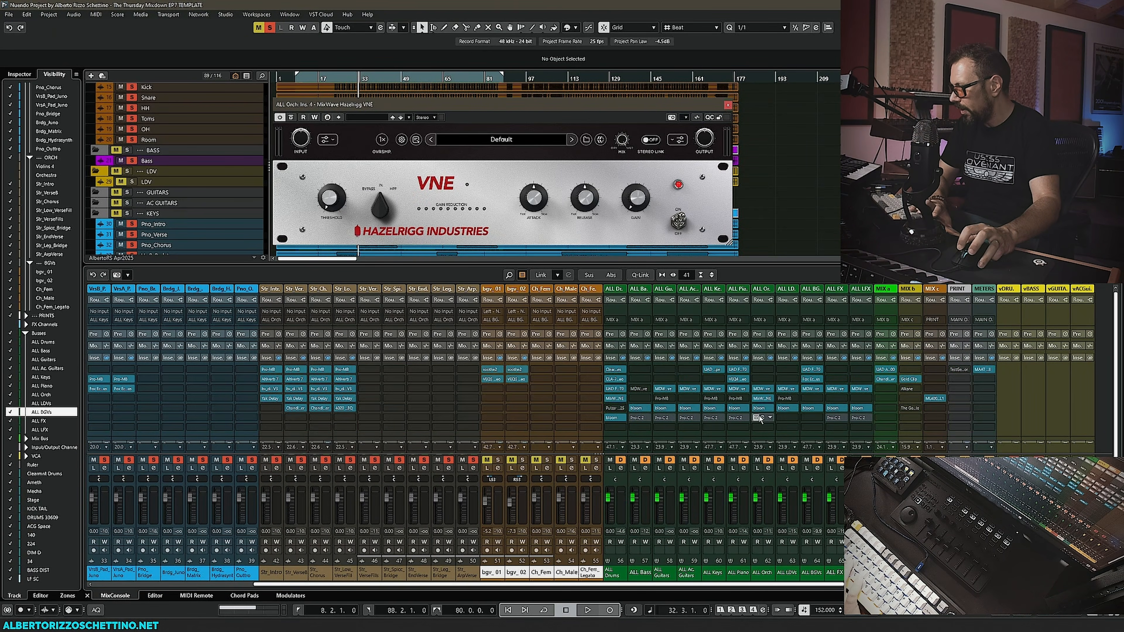
click(761, 389)
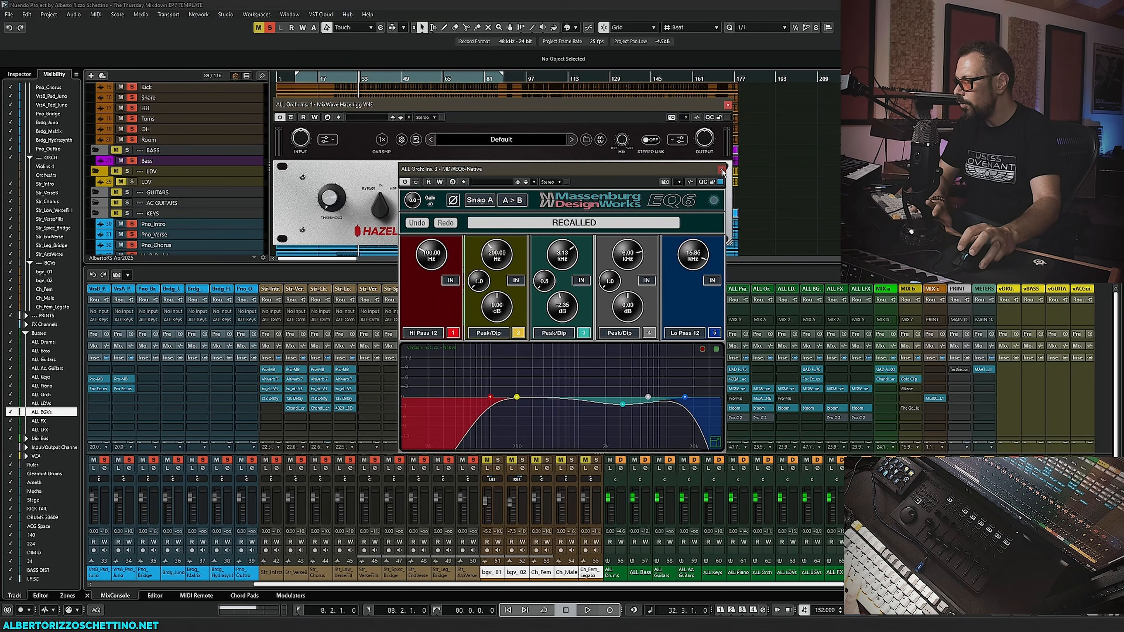
Reopen the Massenburg MDWEQ6 on the ALL Orch bus and arrange its window above the Hazelrigg VNE.
click(721, 170)
click(759, 388)
drag(519, 171, 186, 48)
drag(432, 106, 229, 359)
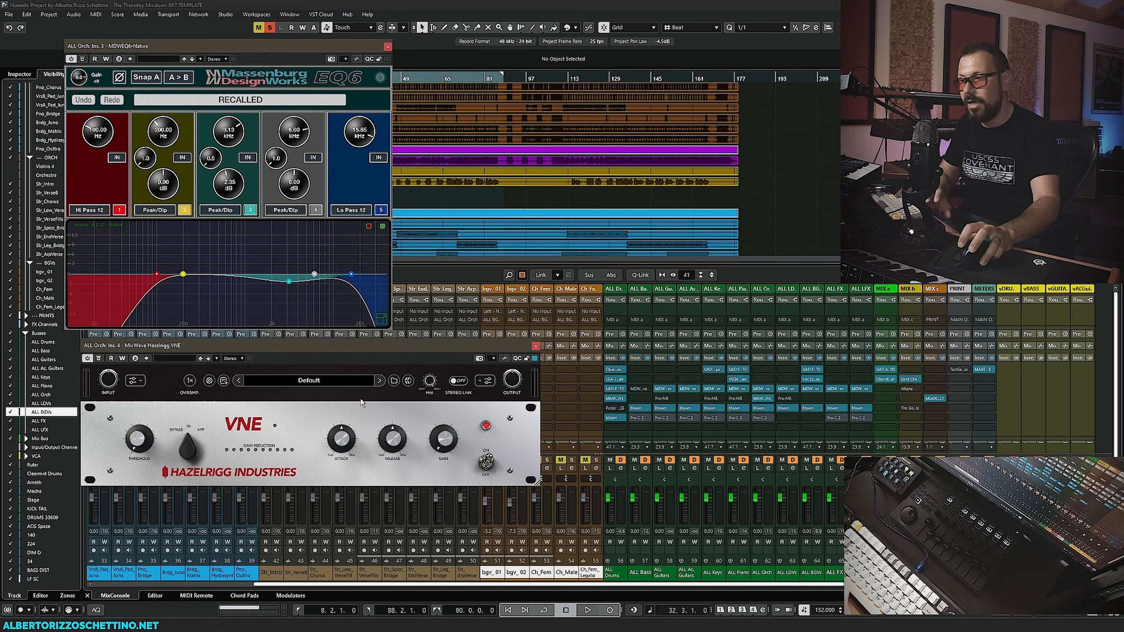
mouse_move(338, 445)
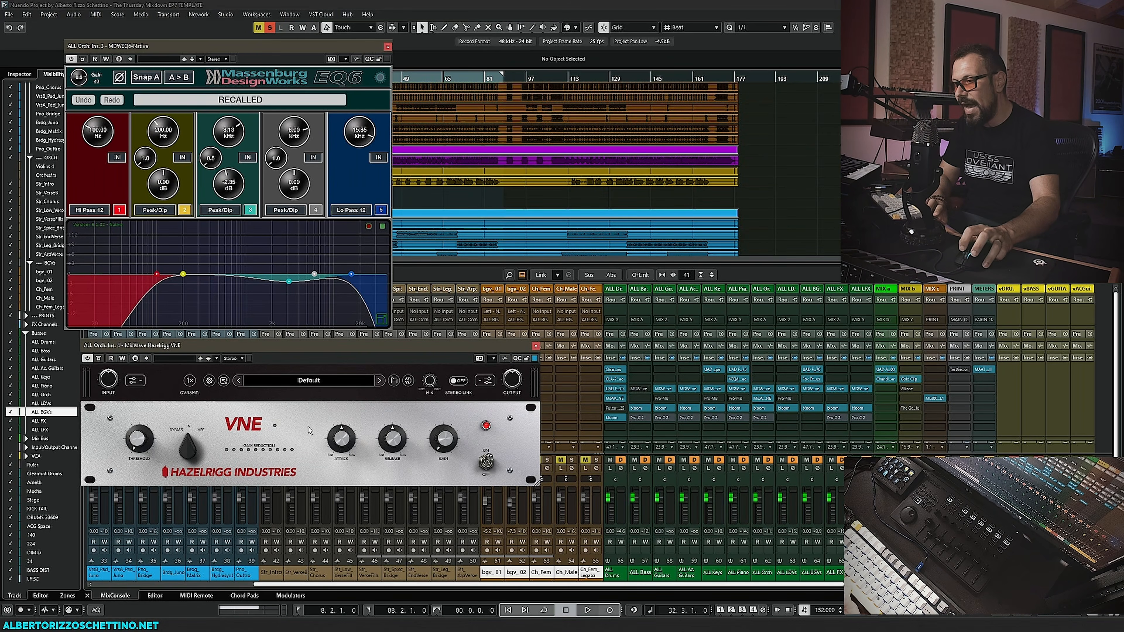
mouse_move(429, 383)
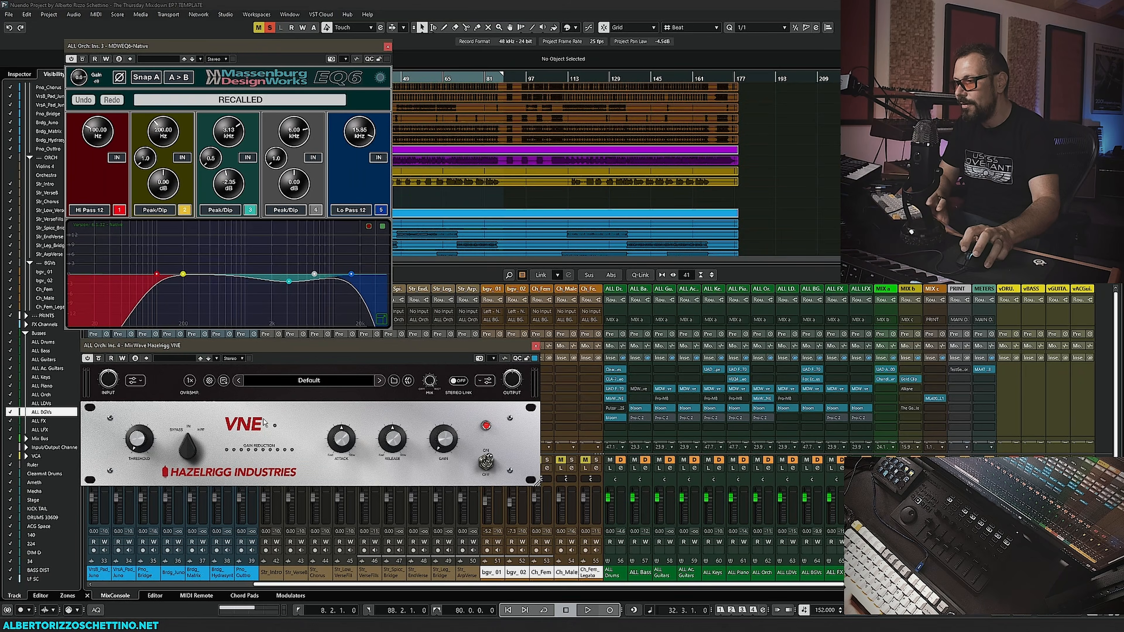
Play the orchestra and adjust the VNE's threshold for more gain reduction, with release at 87% and attack at 59%.
key(space)
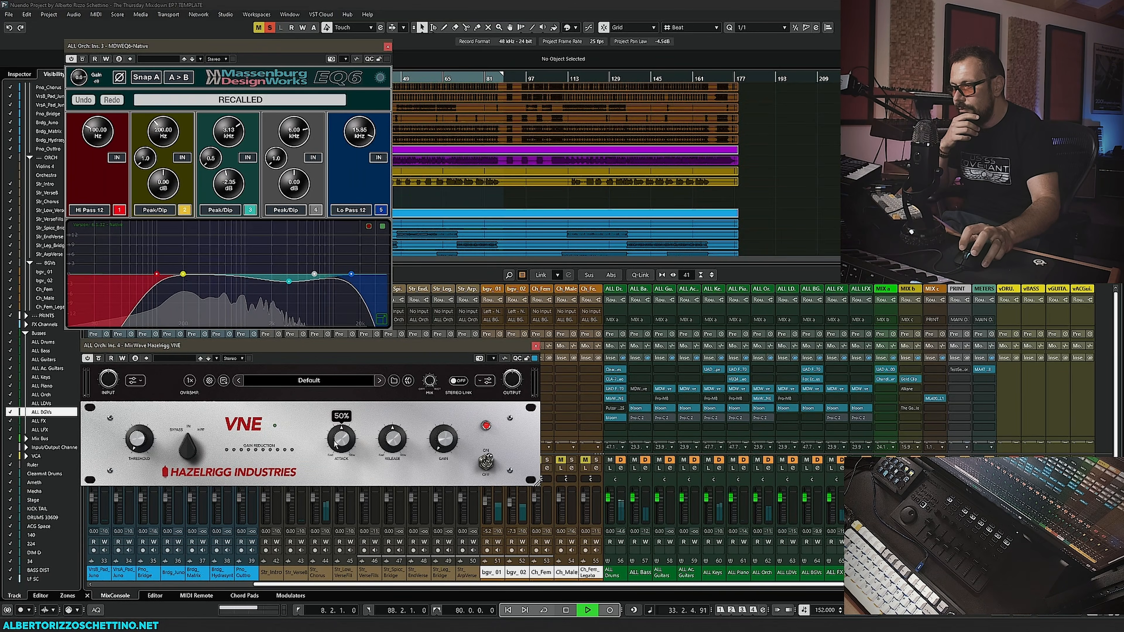
mouse_move(141, 421)
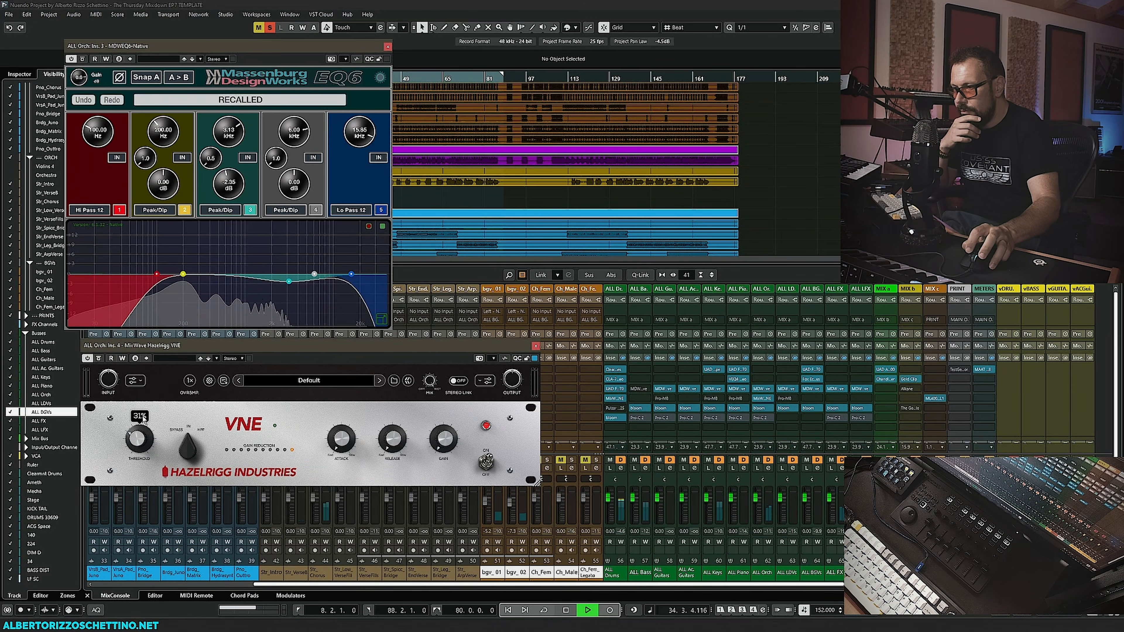
drag(143, 420, 146, 407)
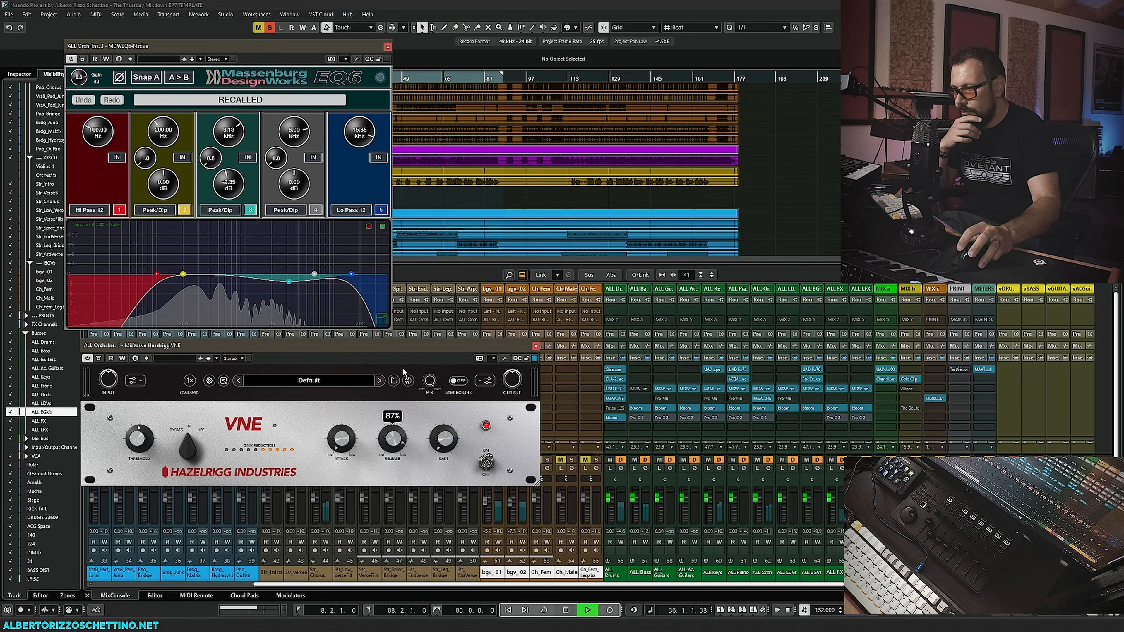
drag(342, 437, 344, 384)
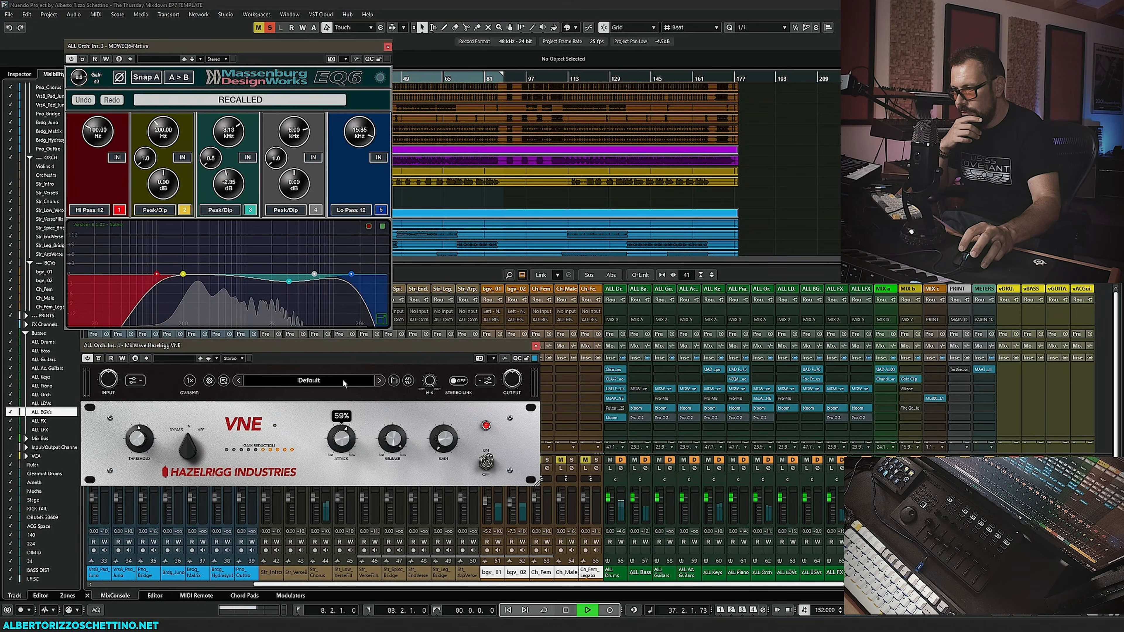
drag(438, 412, 438, 418)
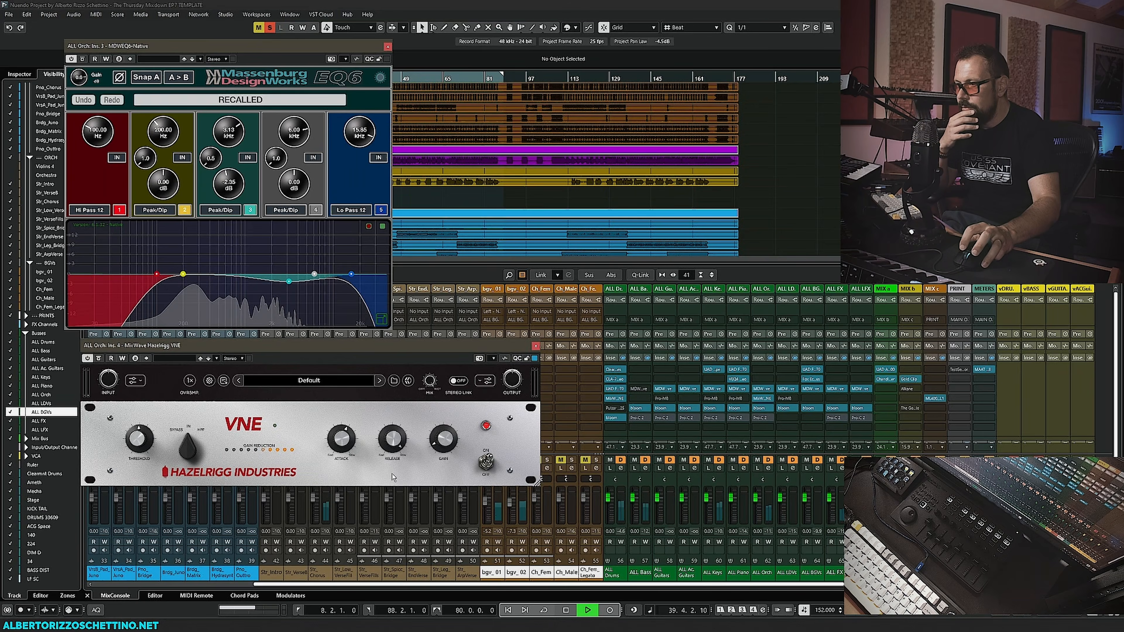
Compare the VNE on and off, set its gain to 3.0 dB, switch it off and stop playback.
click(485, 463)
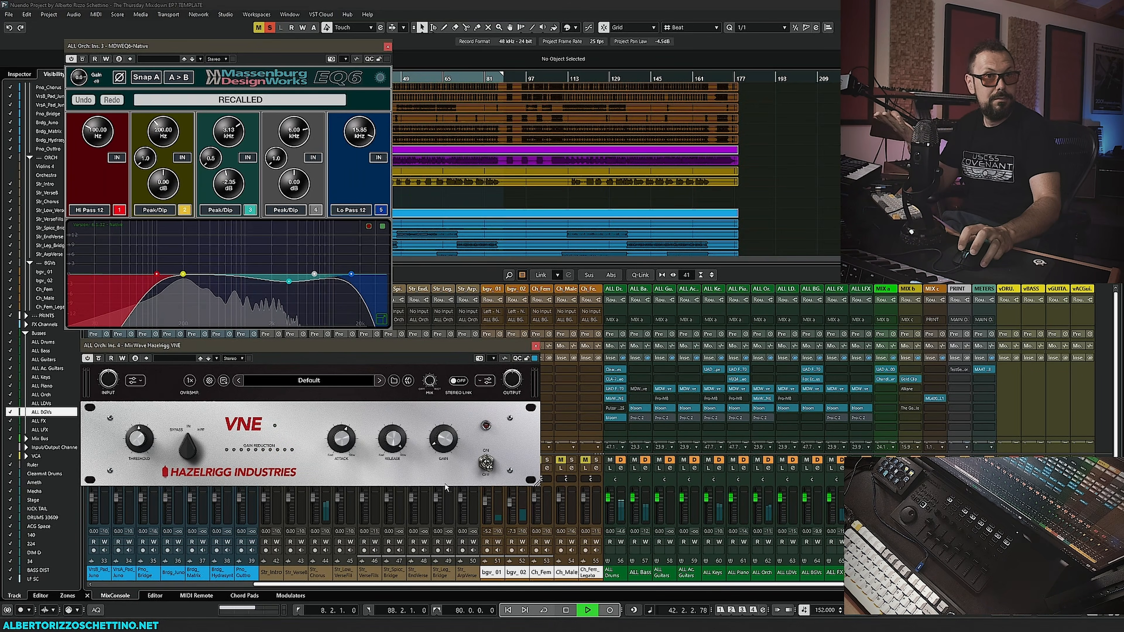
click(486, 463)
drag(446, 442, 448, 434)
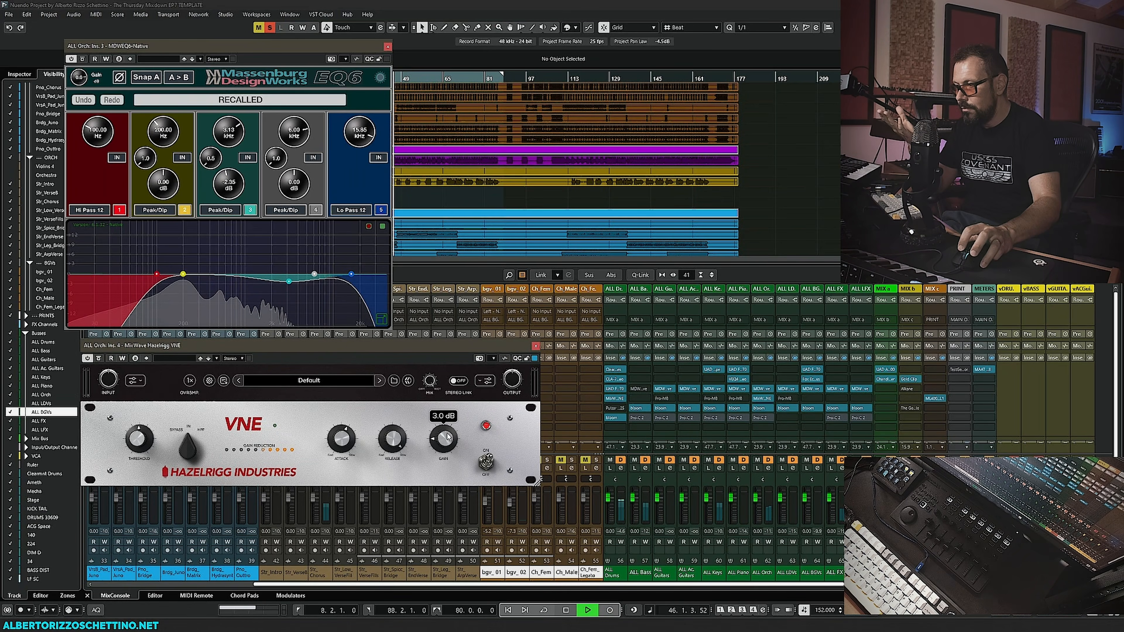
click(486, 463)
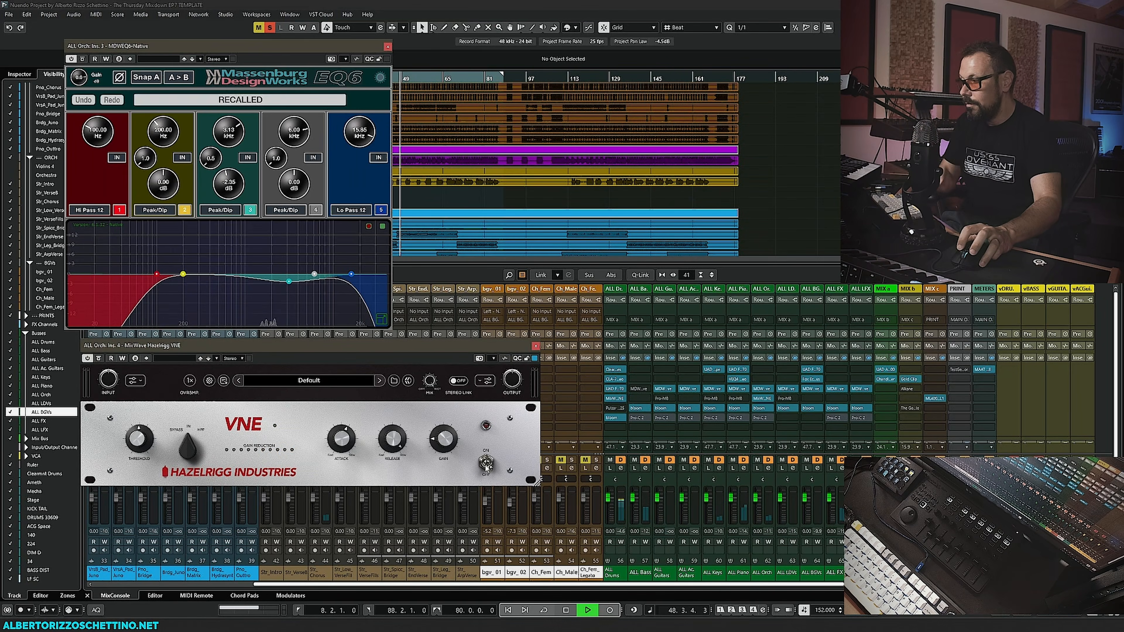
key(space)
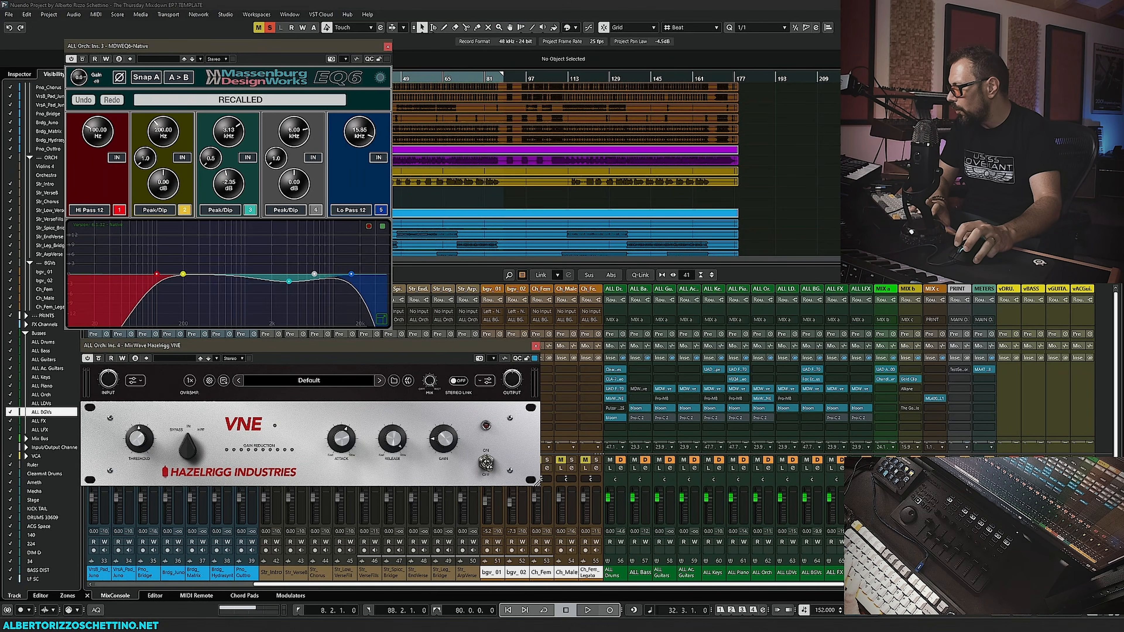
Replay the orchestra with the VNE switched on, nudge its gain up, and compare it on and off before stopping playback.
drag(837, 585, 983, 585)
key(space)
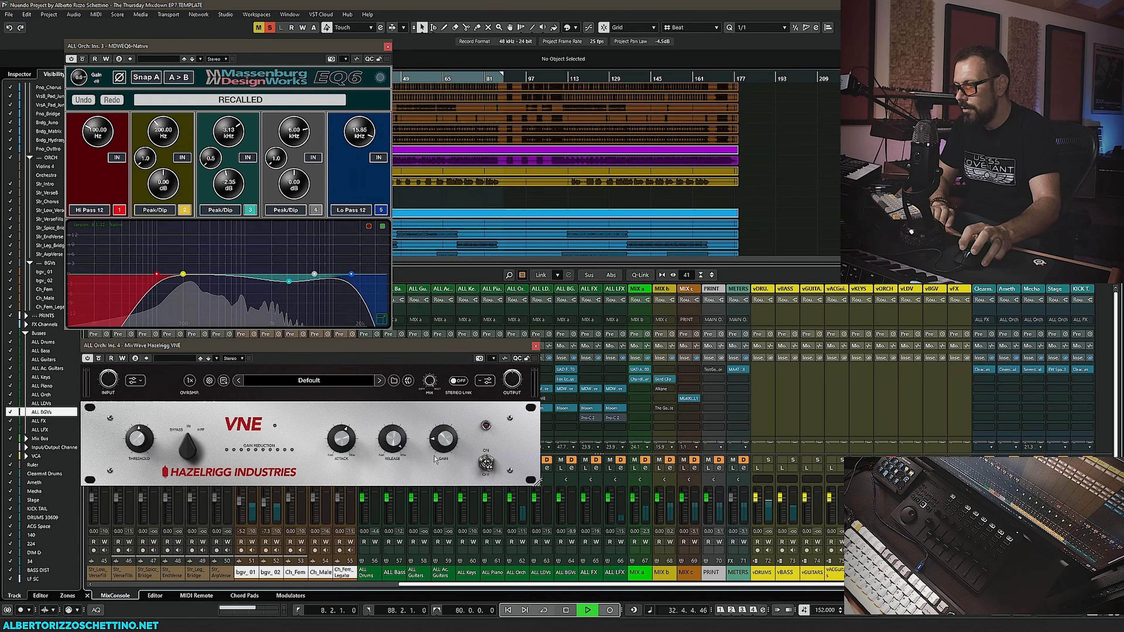
click(485, 463)
mouse_move(444, 443)
scroll(444, 443, up, 1)
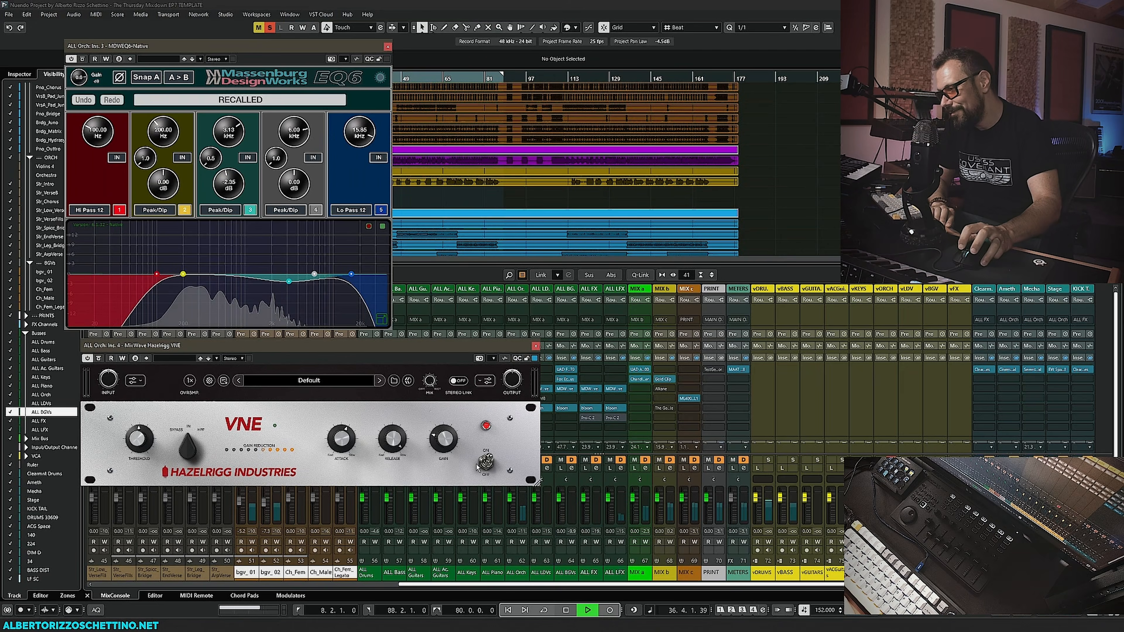
click(486, 465)
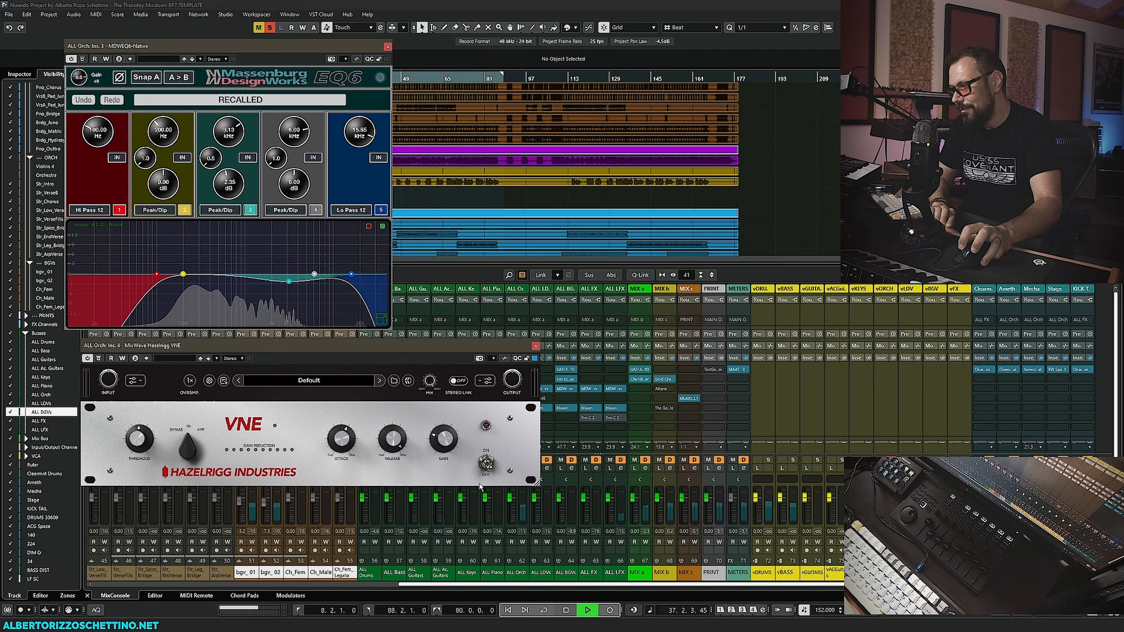
click(486, 462)
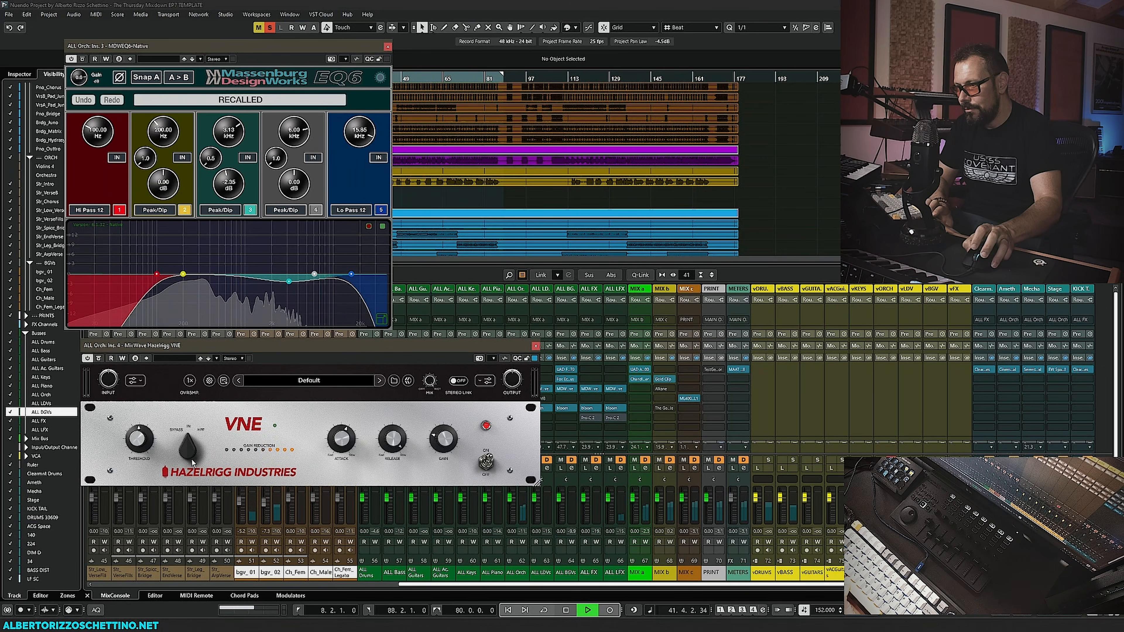
key(space)
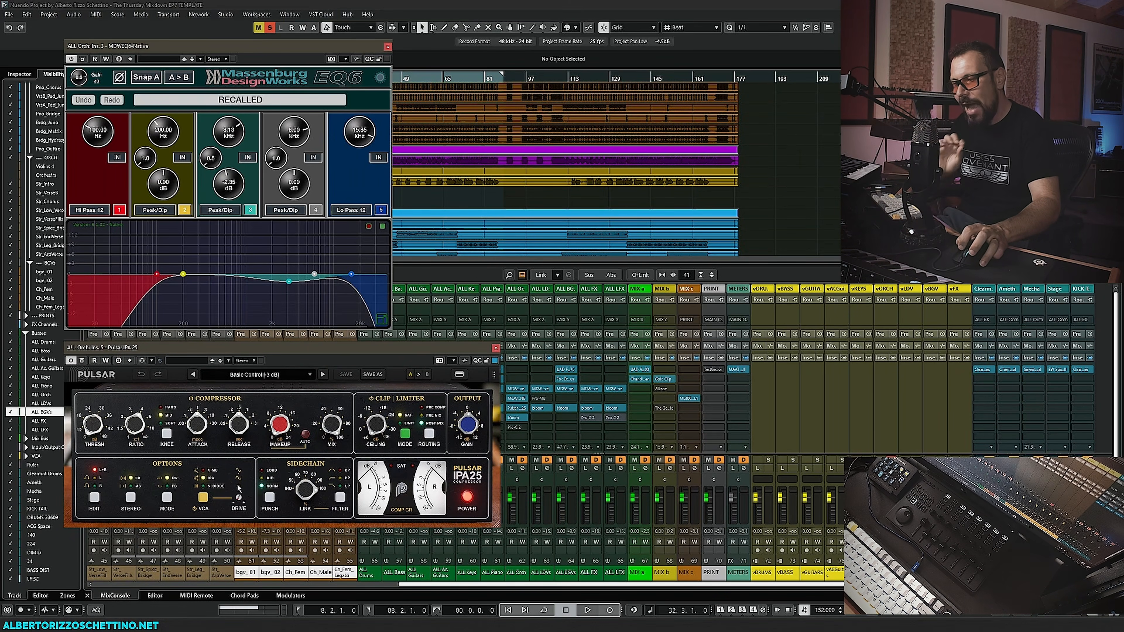
Set the IPA 25's circuit to V-MU, solo the vDRUMS and vBASS channels, and show the VNE with the IPA 25.
click(205, 474)
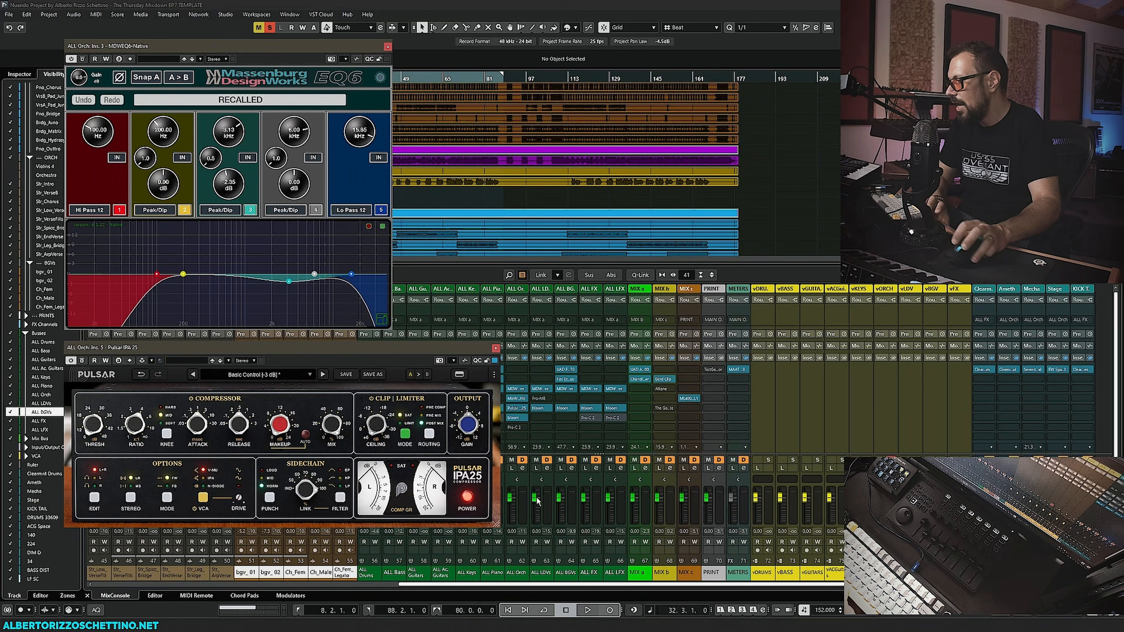
click(768, 460)
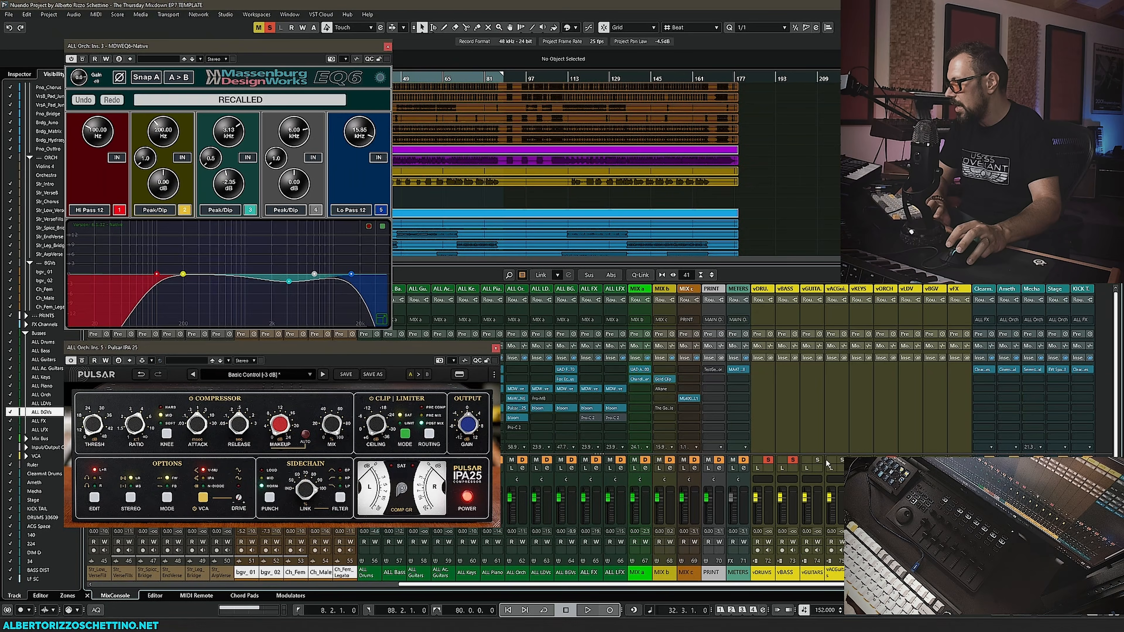
click(516, 398)
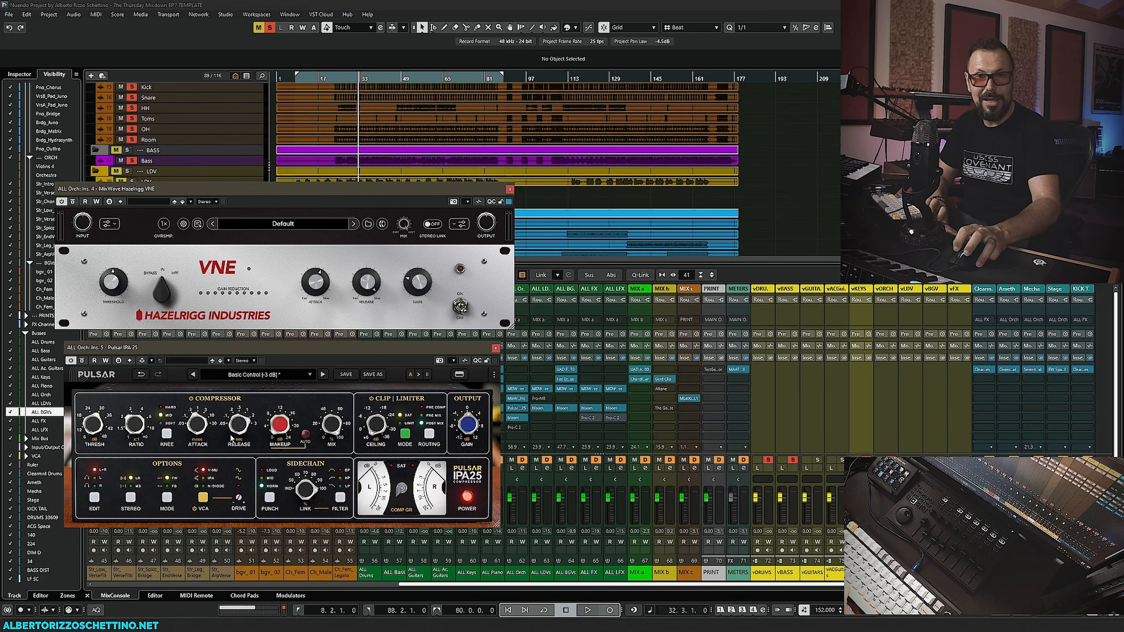
Adjust the IPA 25's compressor threshold, release and attack on the orchestra bus during playback, and stop playback.
key(space)
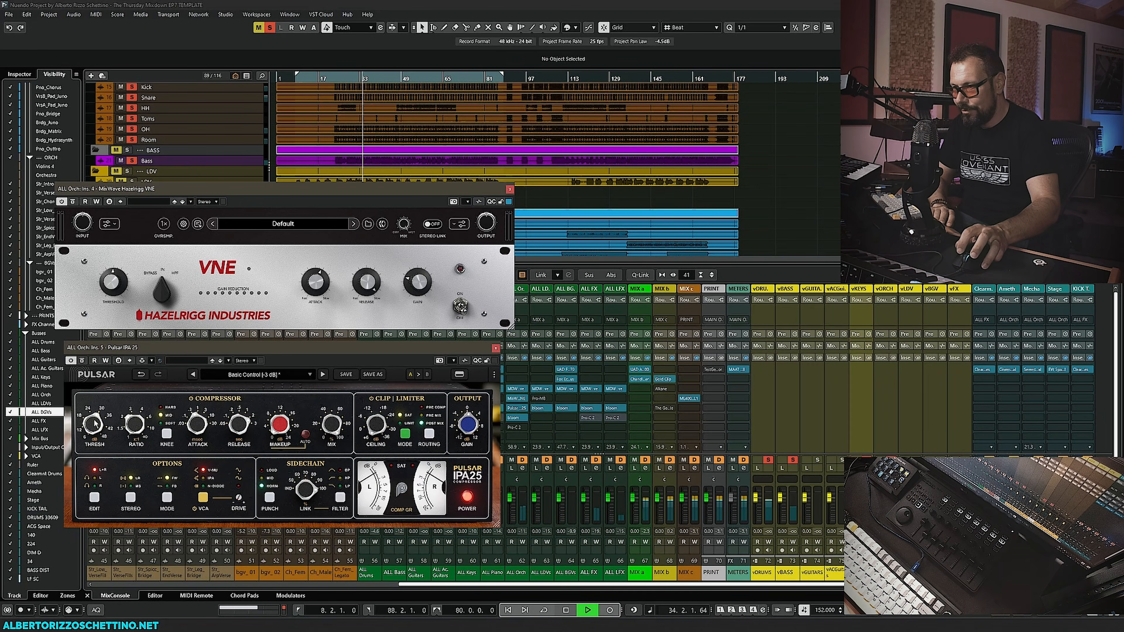
mouse_move(94, 424)
drag(94, 424, 102, 416)
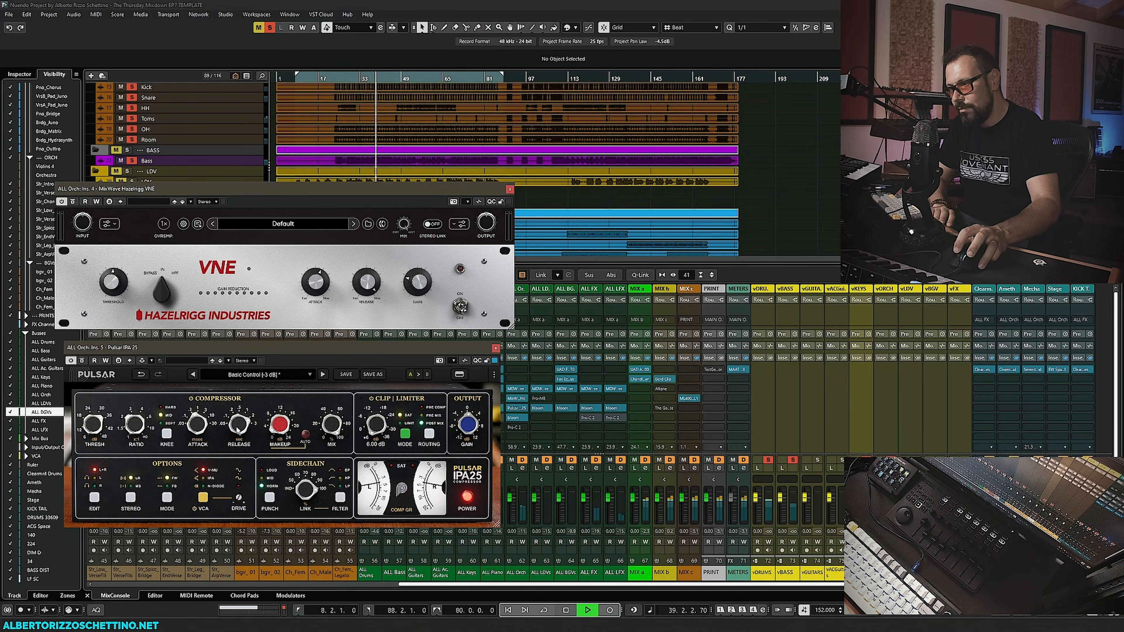
drag(238, 430, 241, 497)
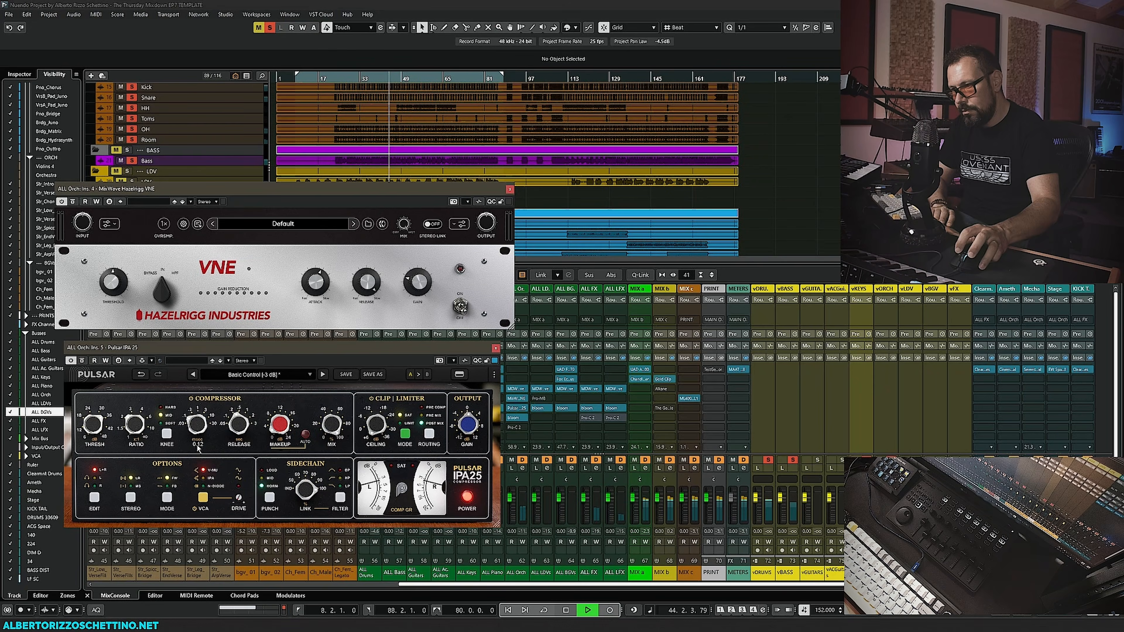
drag(198, 445, 199, 449)
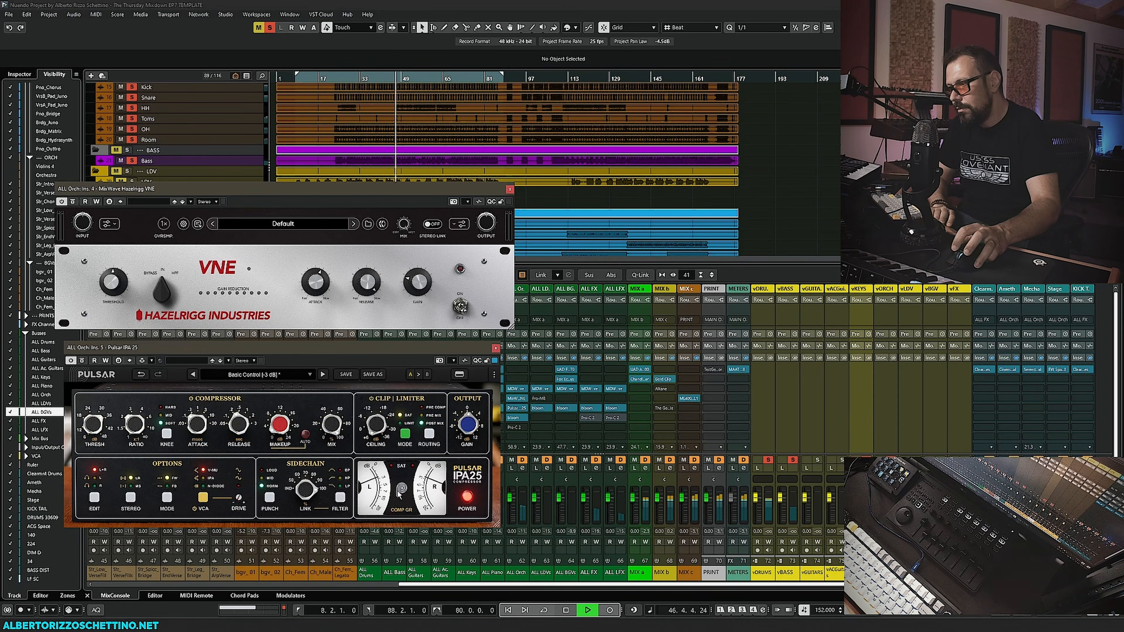
key(space)
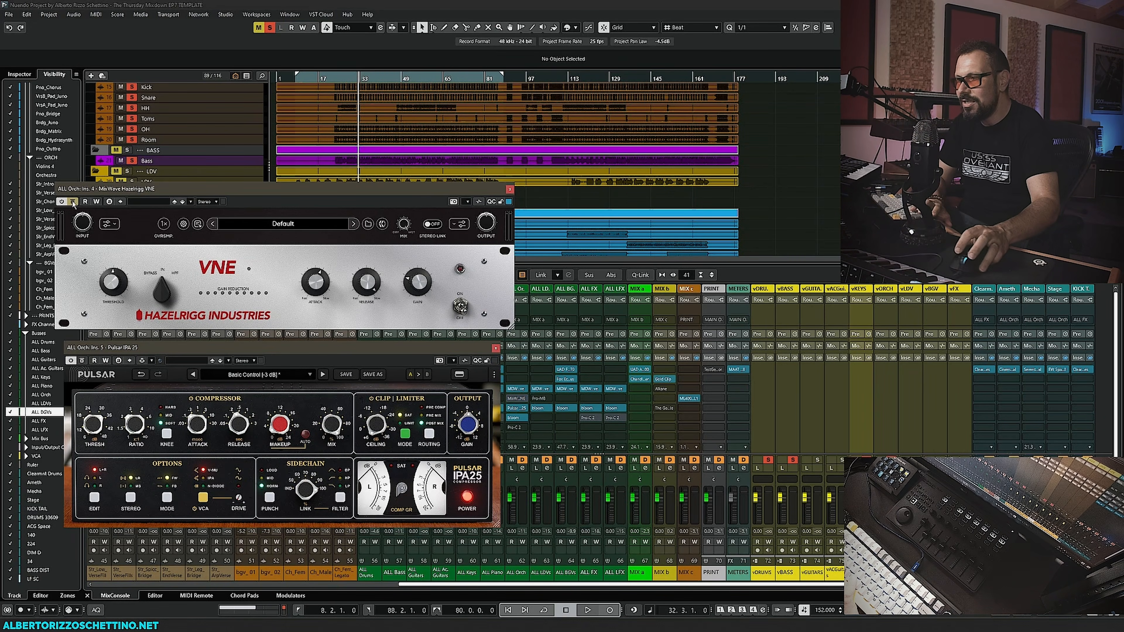
Power on the VNE with its insert bypassed, then play and check the IPA 25 on and off, setting its makeup to about 2.88 dB.
click(460, 305)
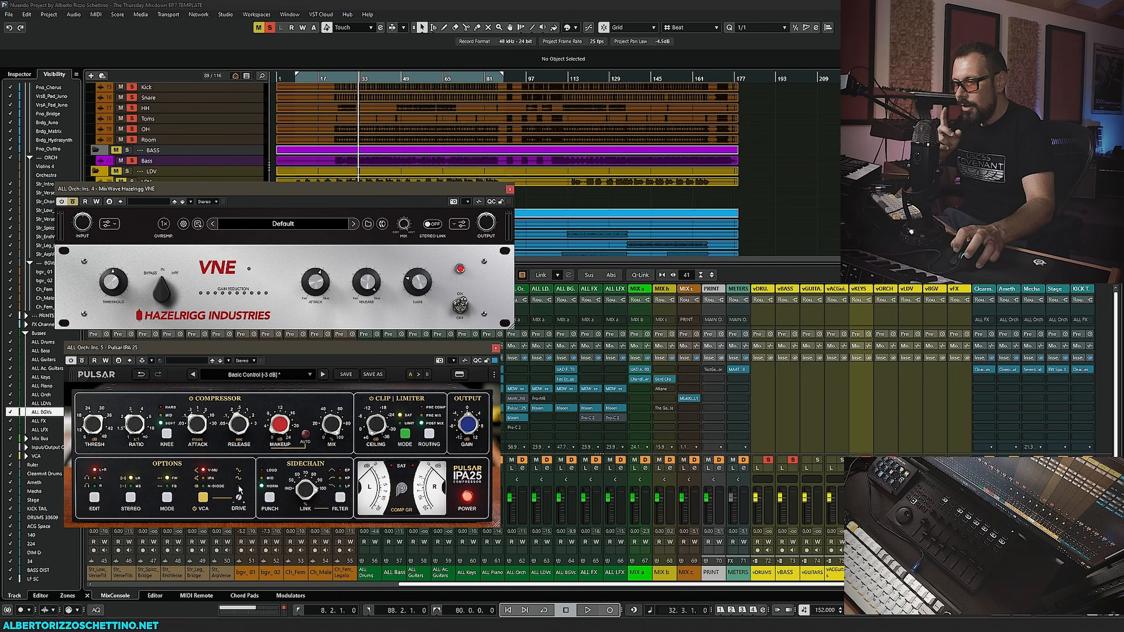
key(space)
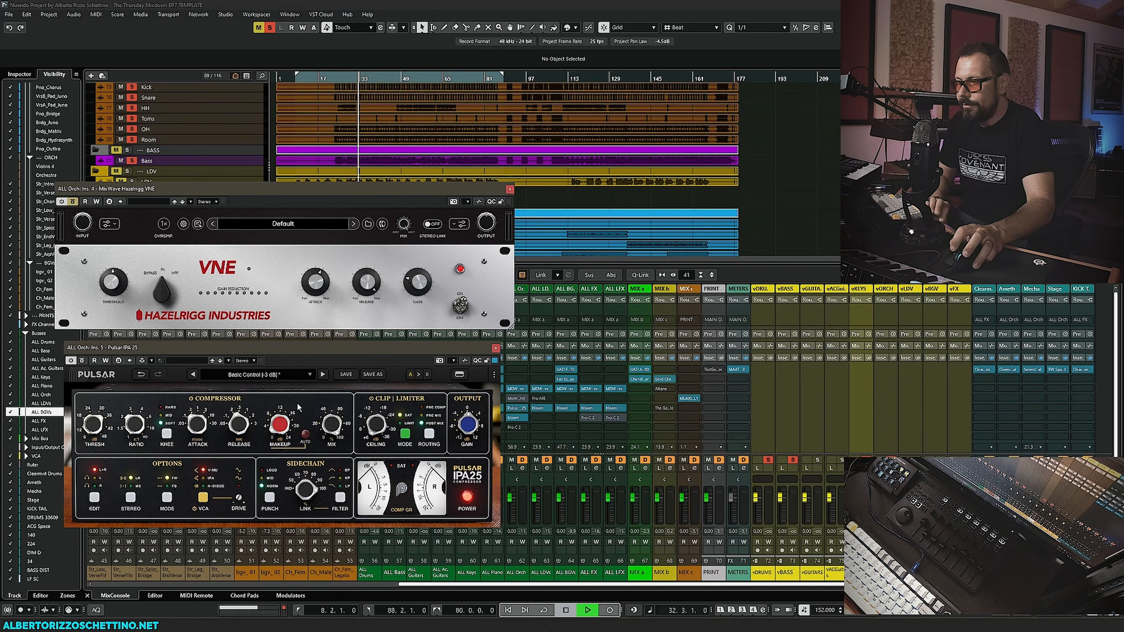
click(466, 500)
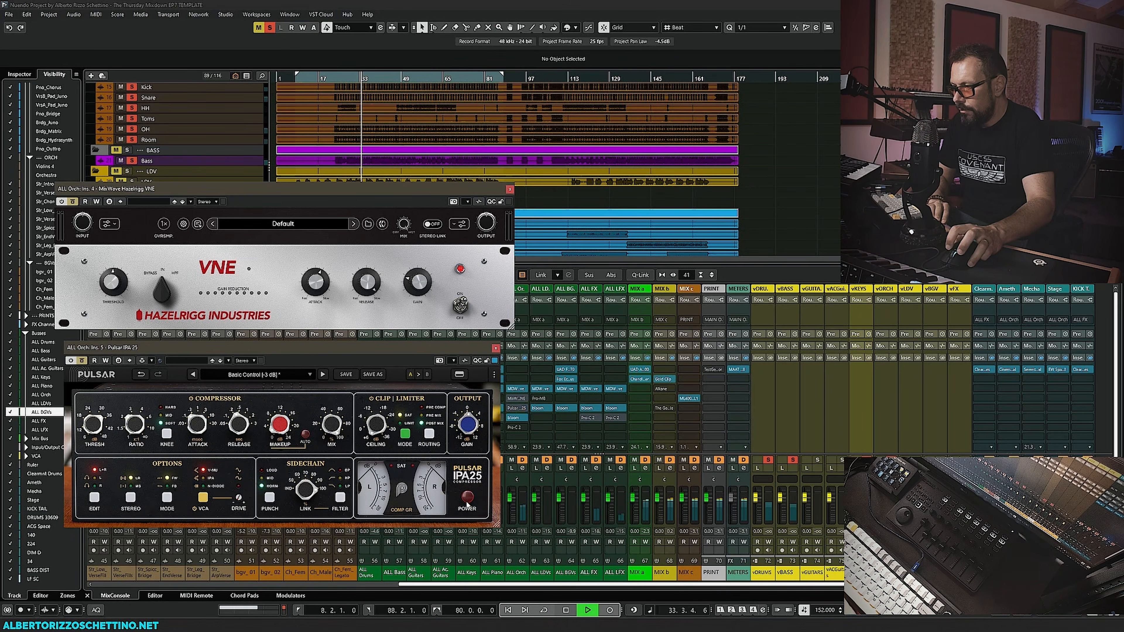
click(467, 501)
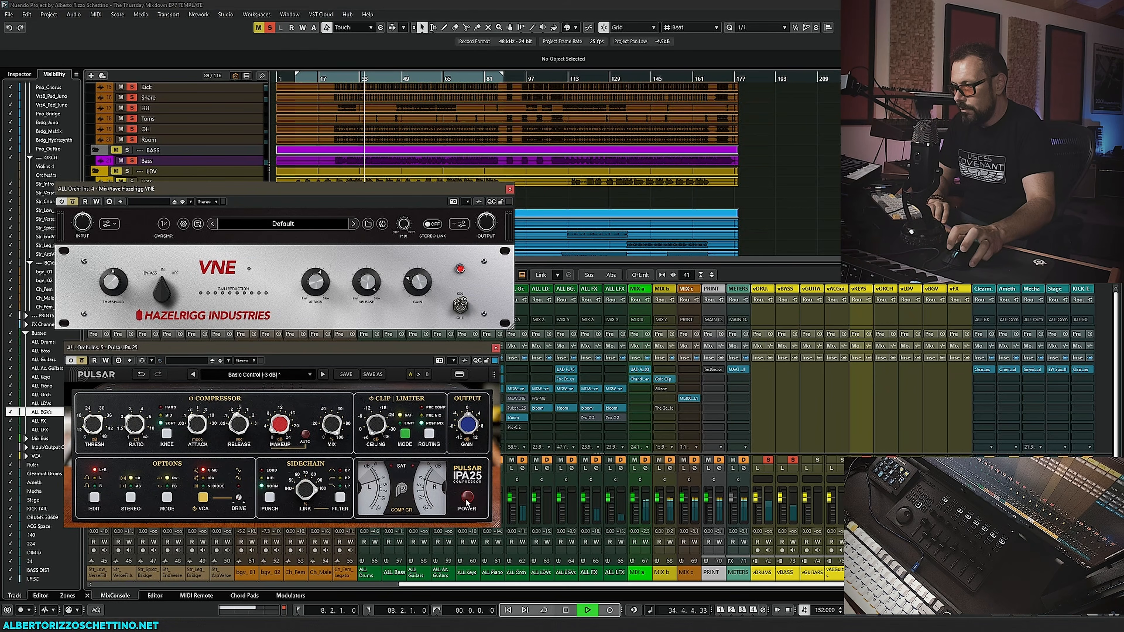
mouse_move(289, 426)
scroll(288, 425, up, 2)
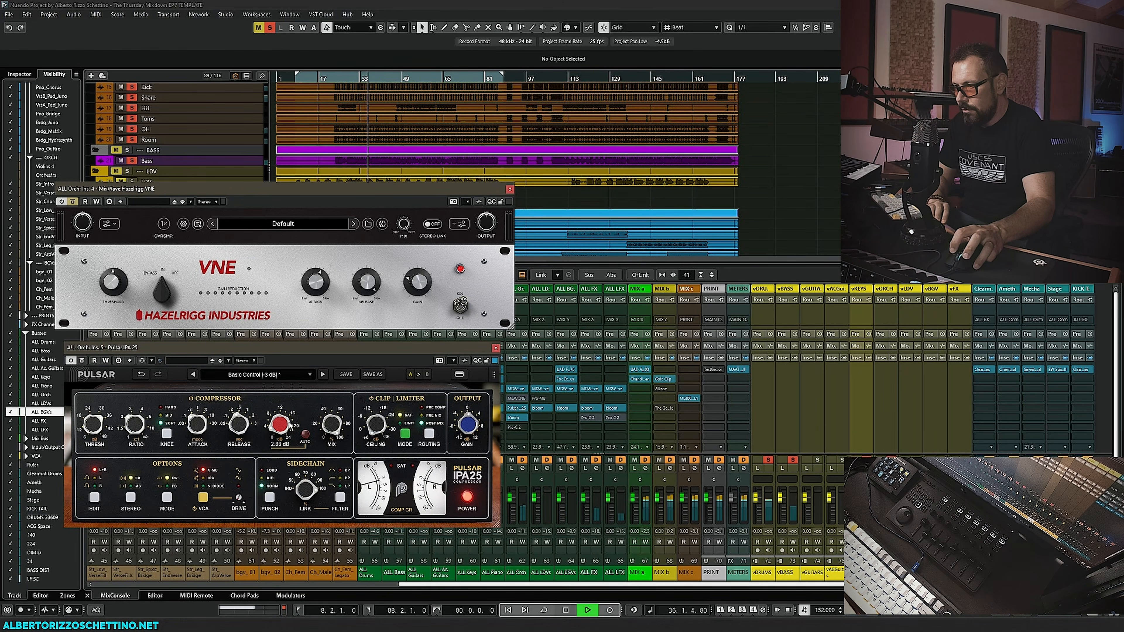
Compare the IPA 25 against its bypassed signal during playback and set its compressor mix to 84.5%.
click(463, 502)
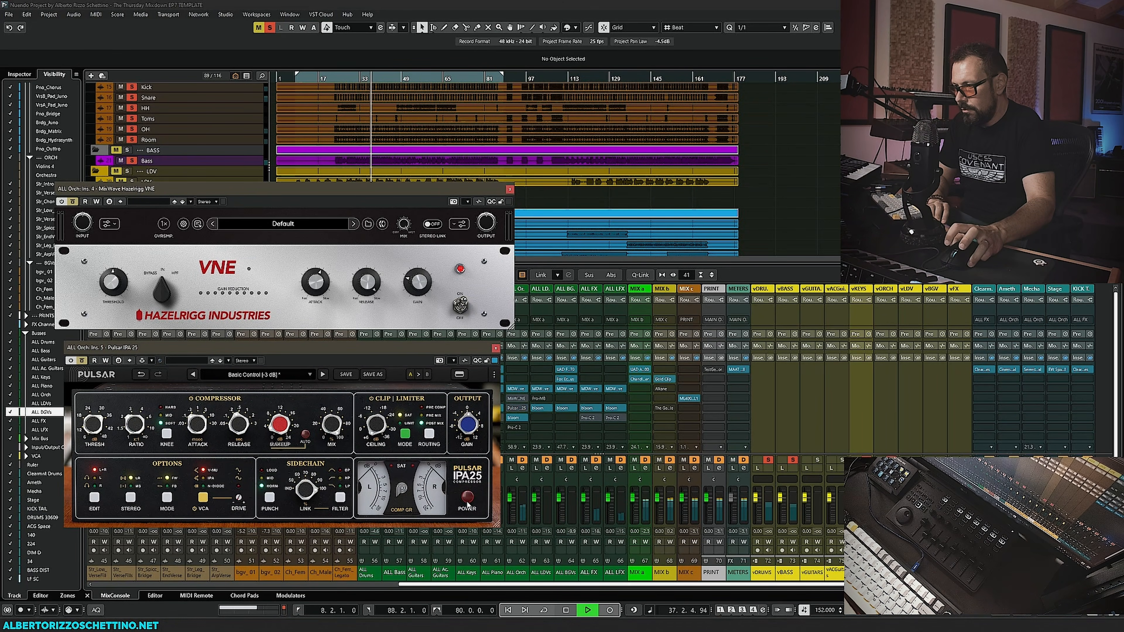
click(463, 502)
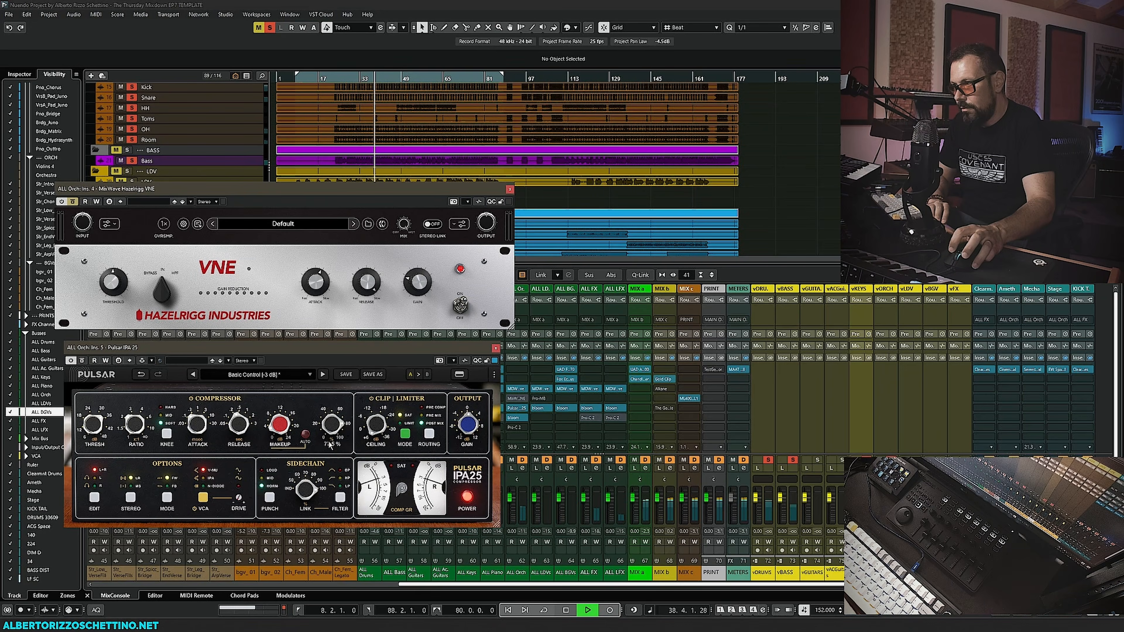
mouse_move(331, 440)
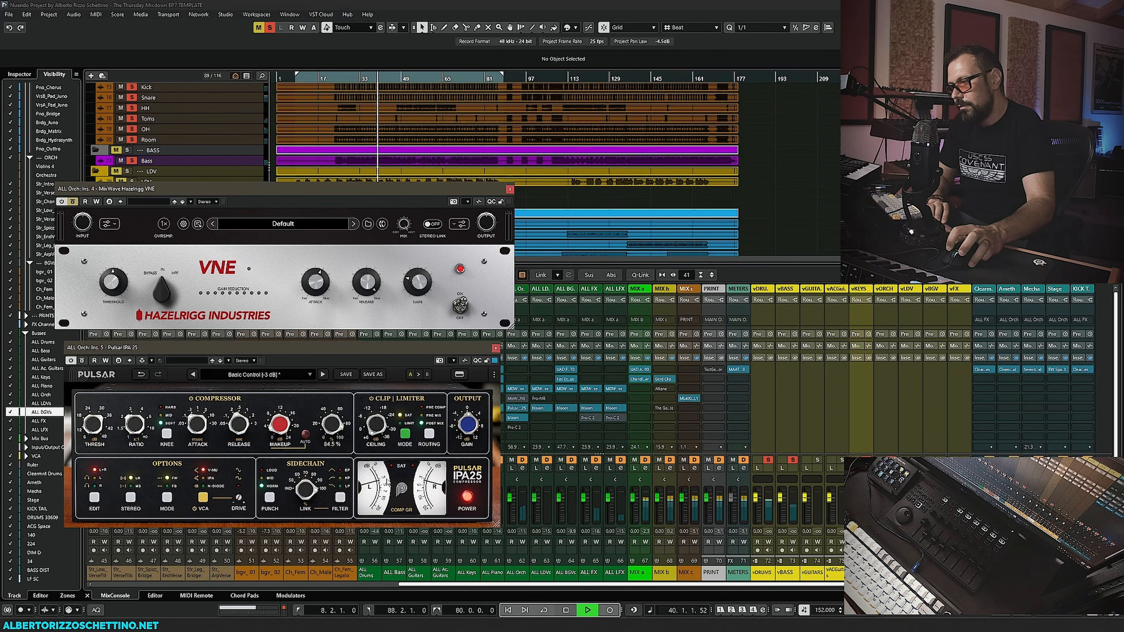
click(467, 497)
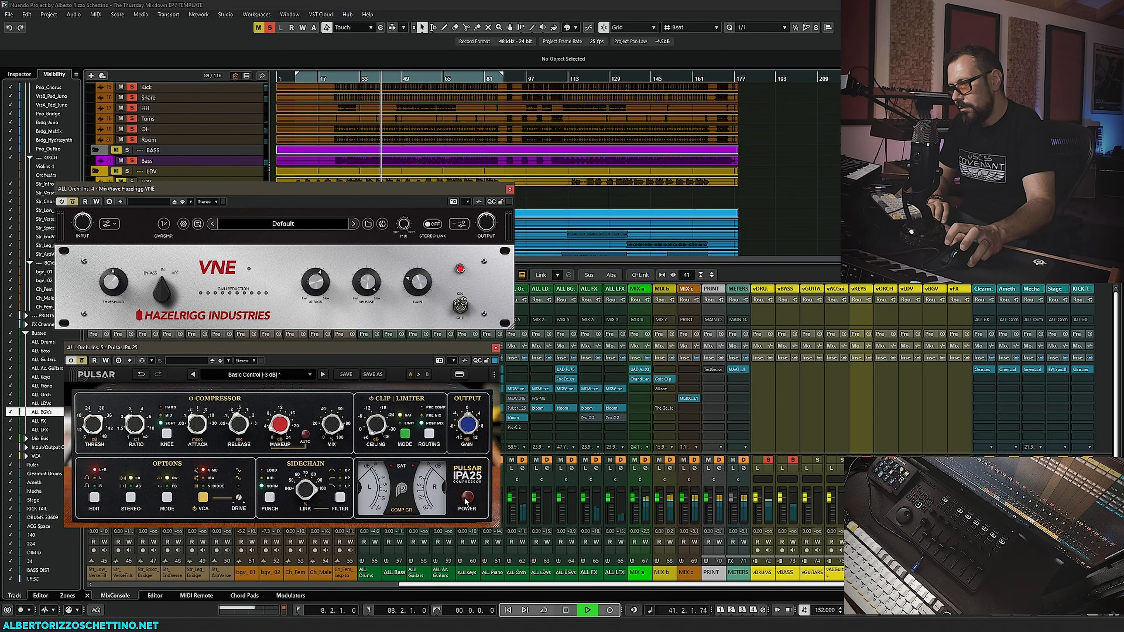
click(466, 497)
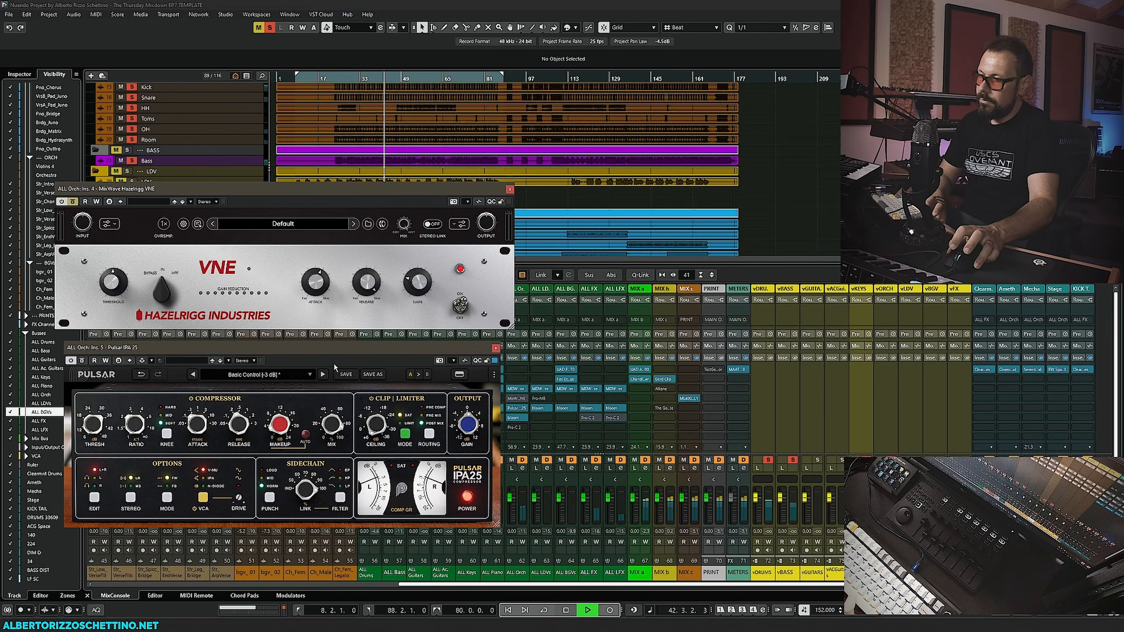
Play the orchestra section through the VNE with the IPA 25 bypassed, compare the VNE on and off, and switch back to the IPA 25.
key(space)
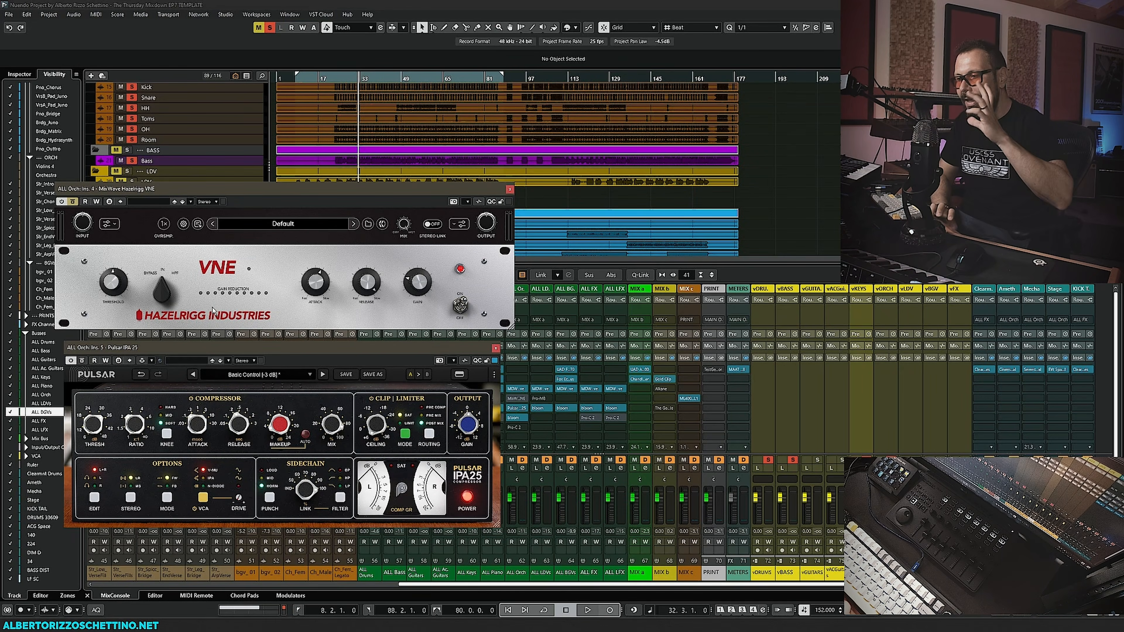
click(82, 361)
click(73, 202)
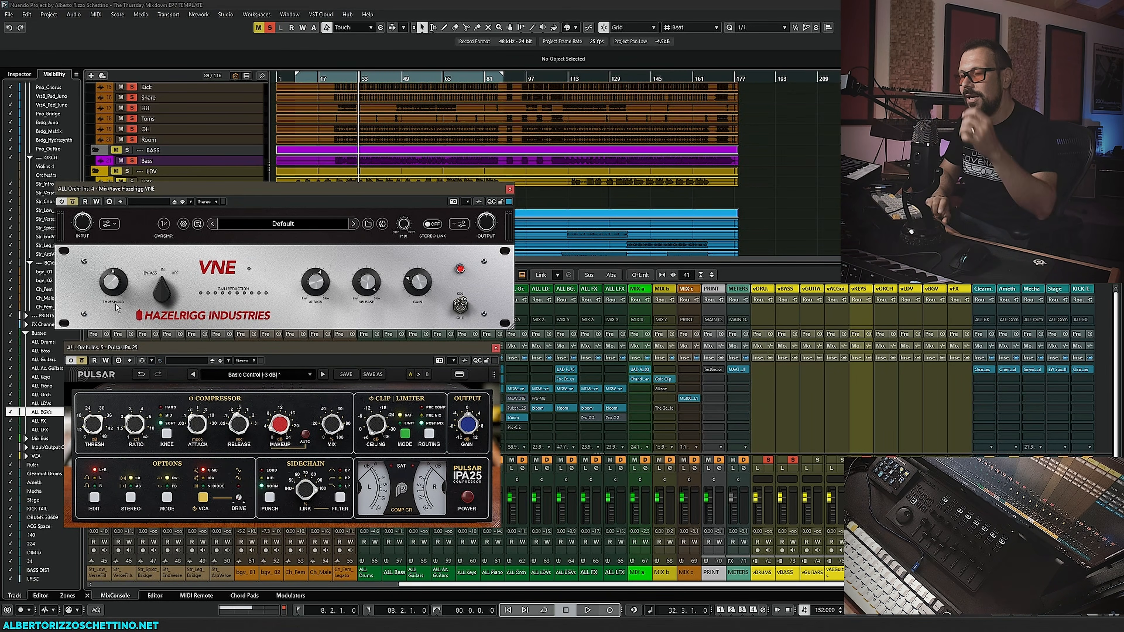
key(space)
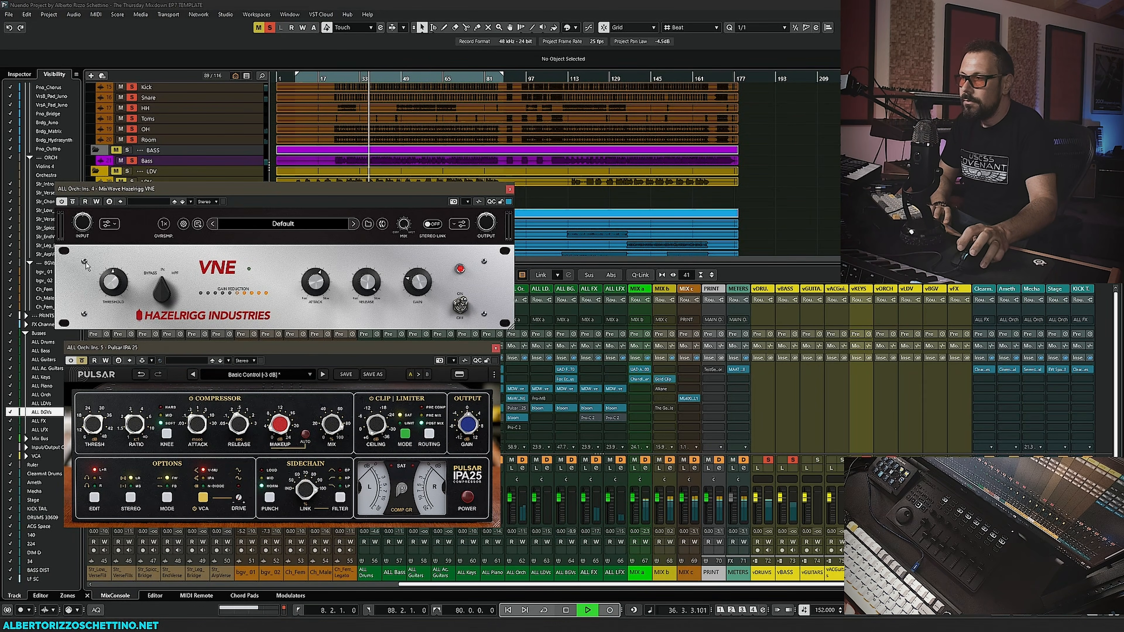
click(73, 202)
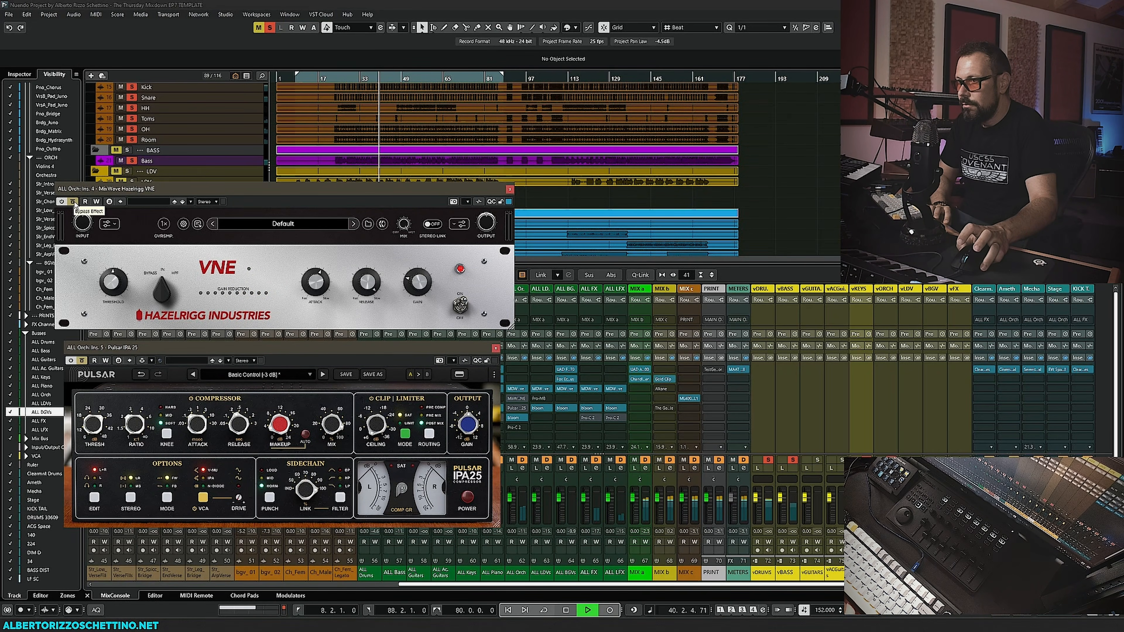
click(74, 202)
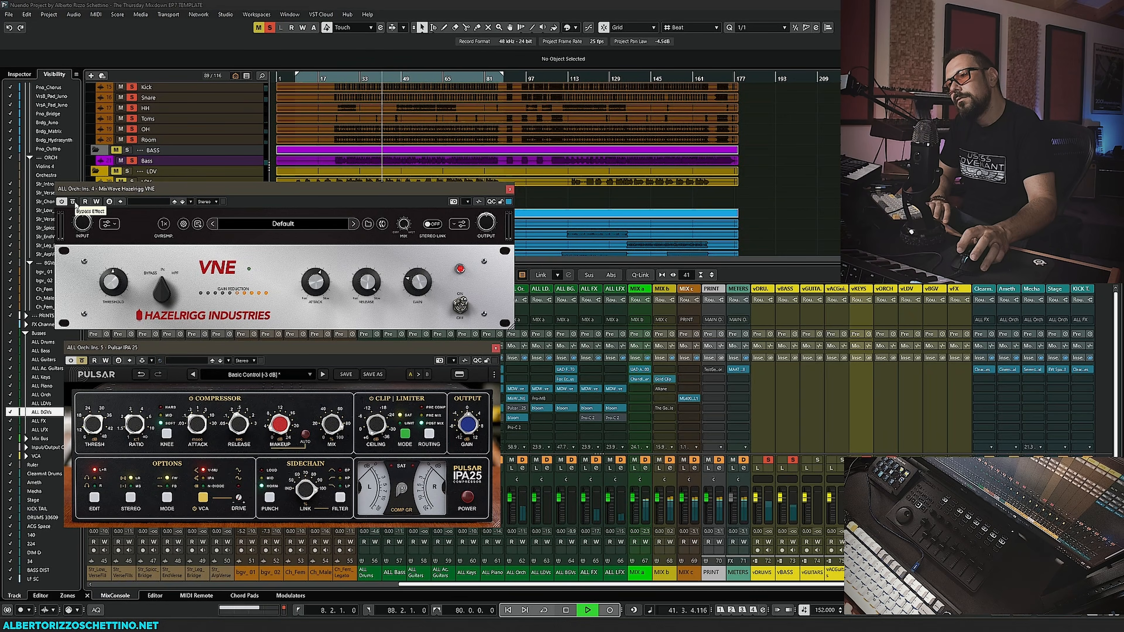
click(73, 202)
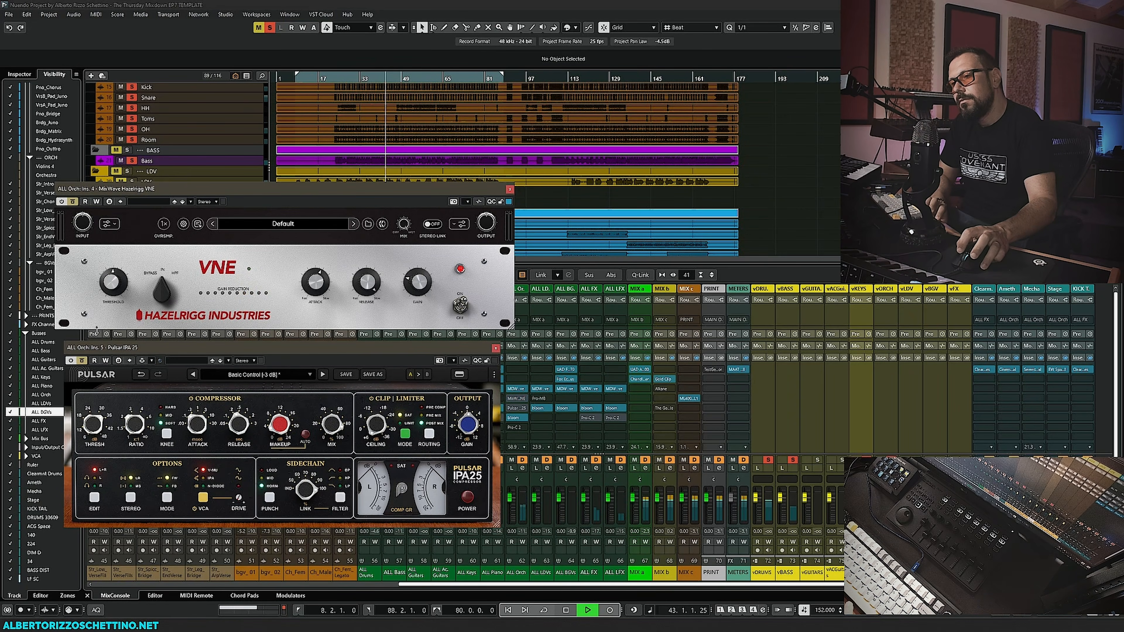
click(83, 362)
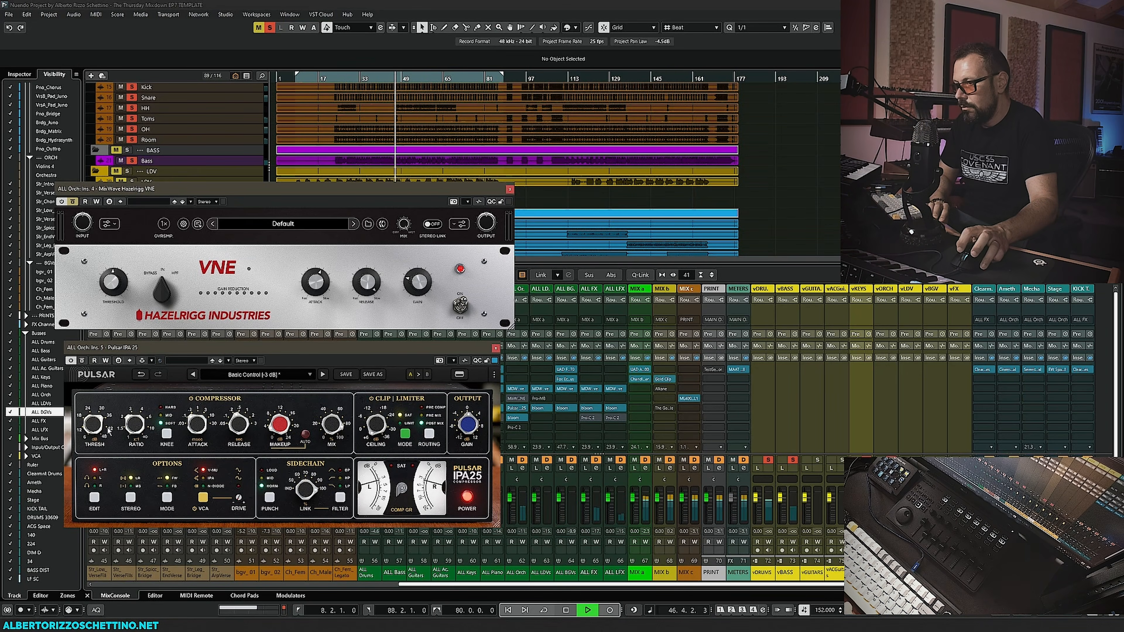
key(space)
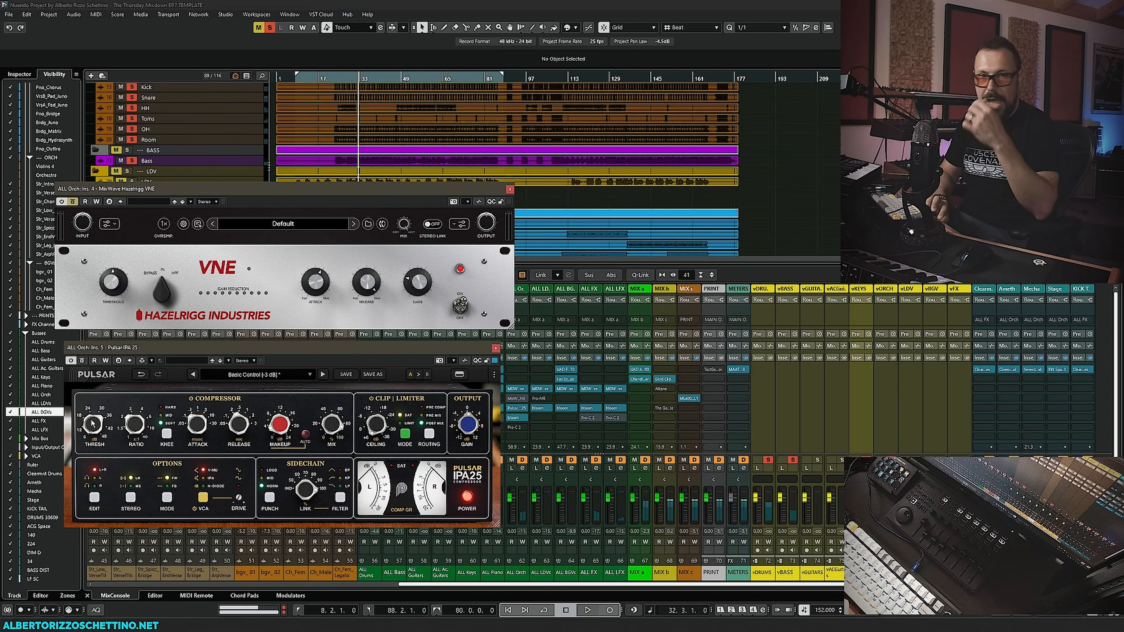
Replay the passage through the IPA 25, switch over to the VNE during playback to compare them, and stop playback.
key(space)
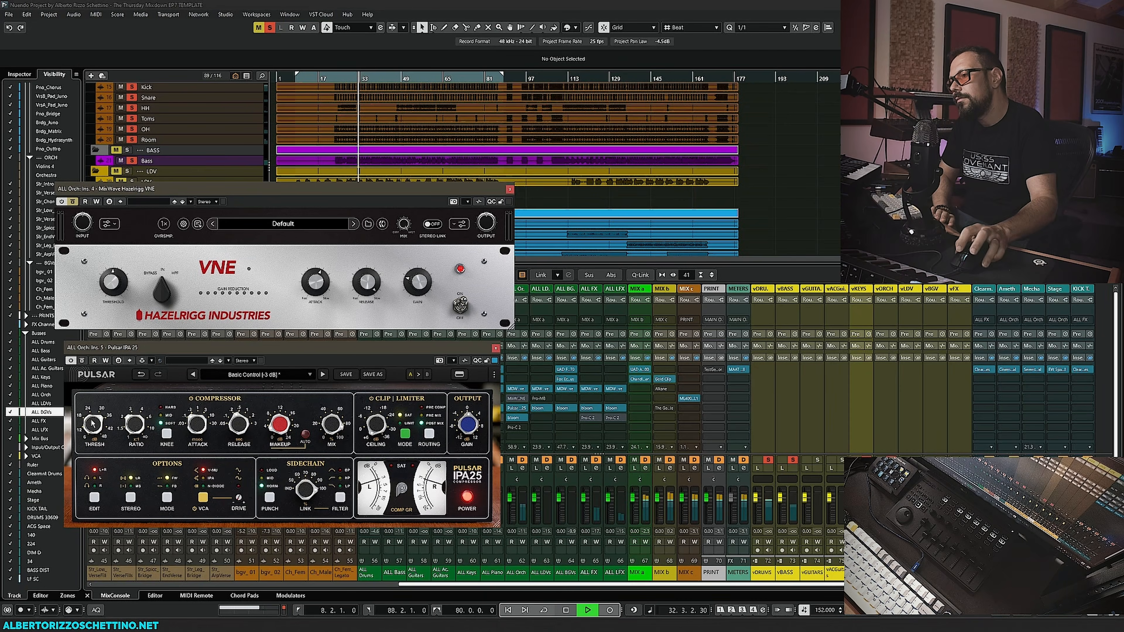
click(83, 361)
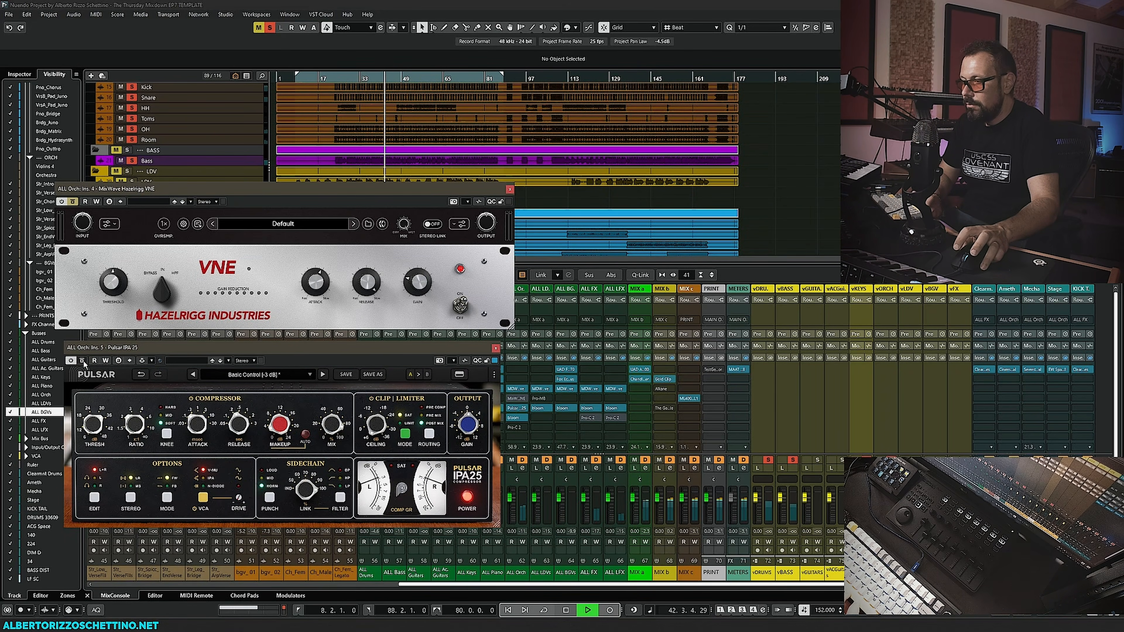
click(82, 360)
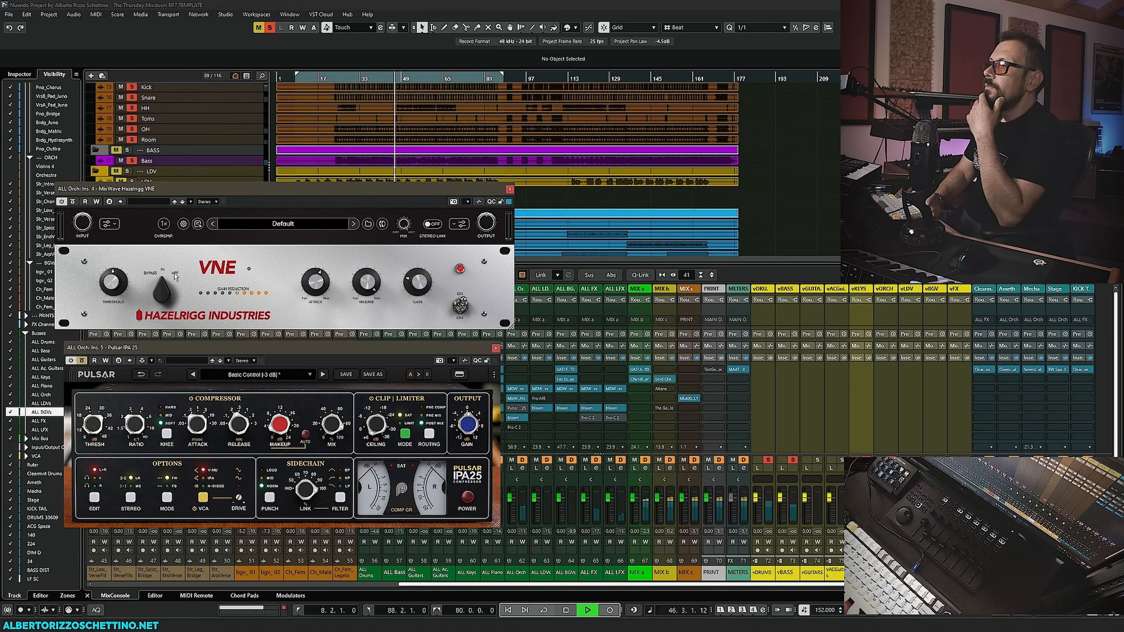
key(space)
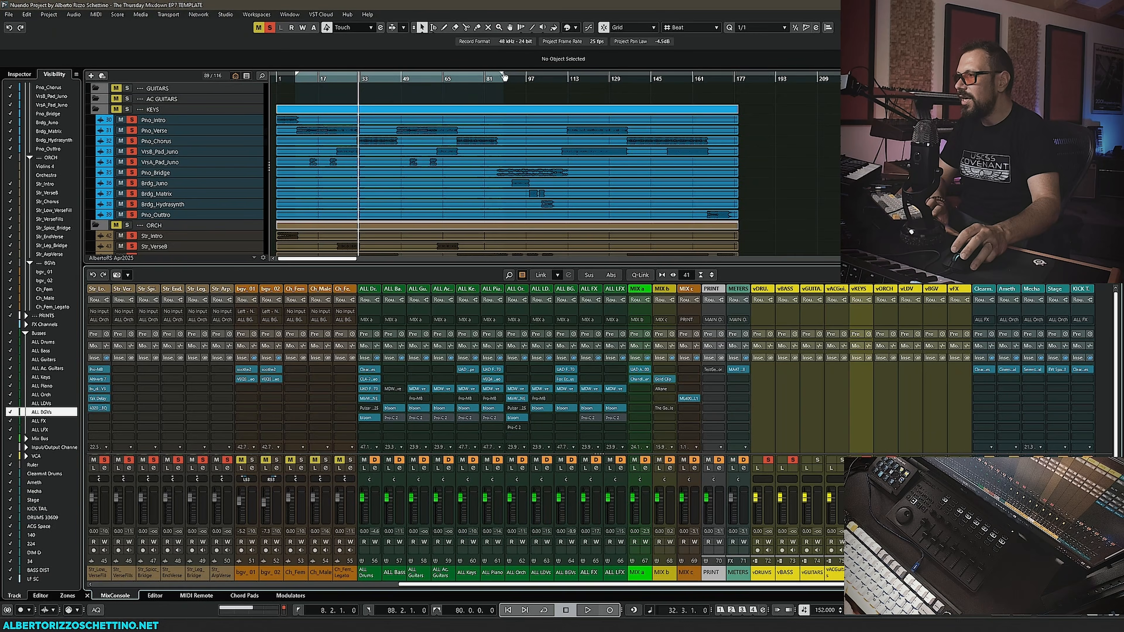
Extend the cycle range to about bar 112 and play the bridge from bar 81.
drag(502, 74, 562, 74)
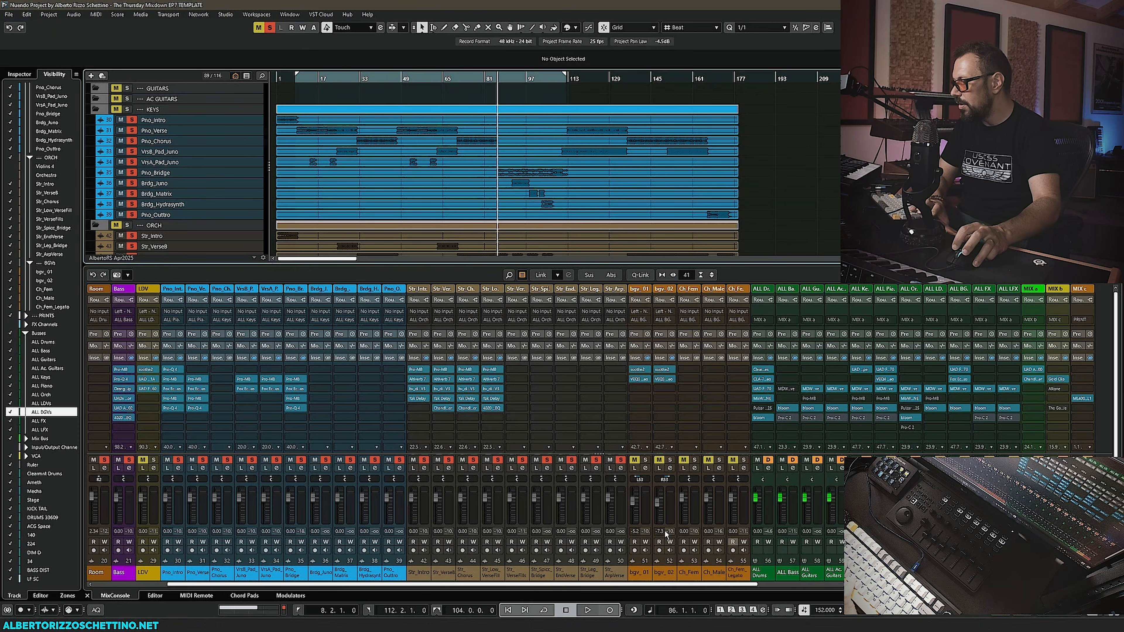
key(space)
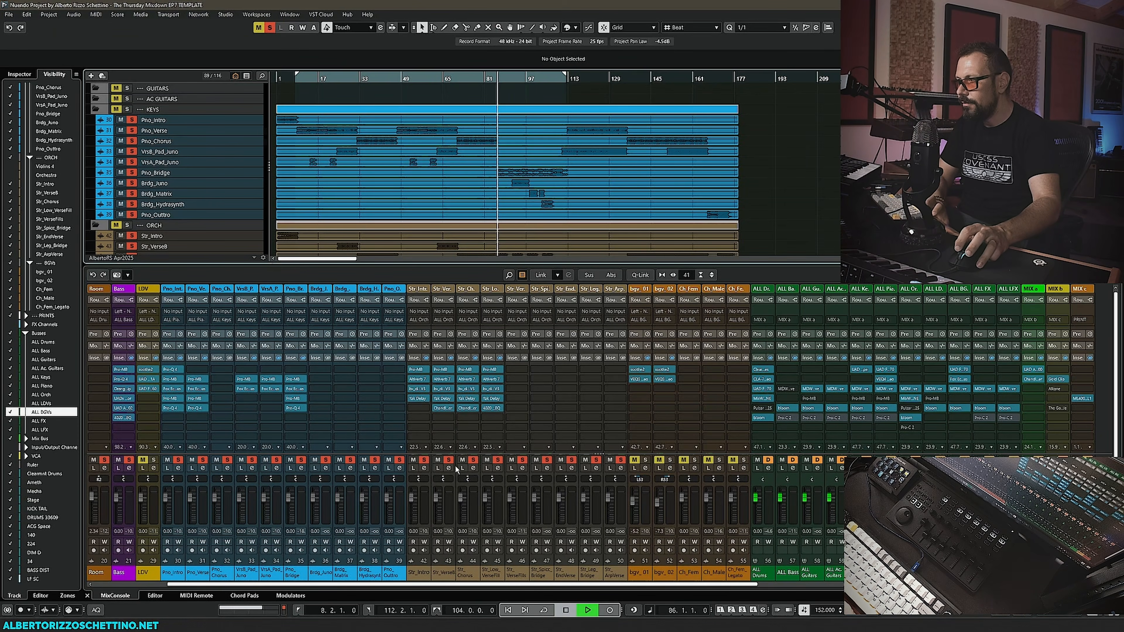
key(space)
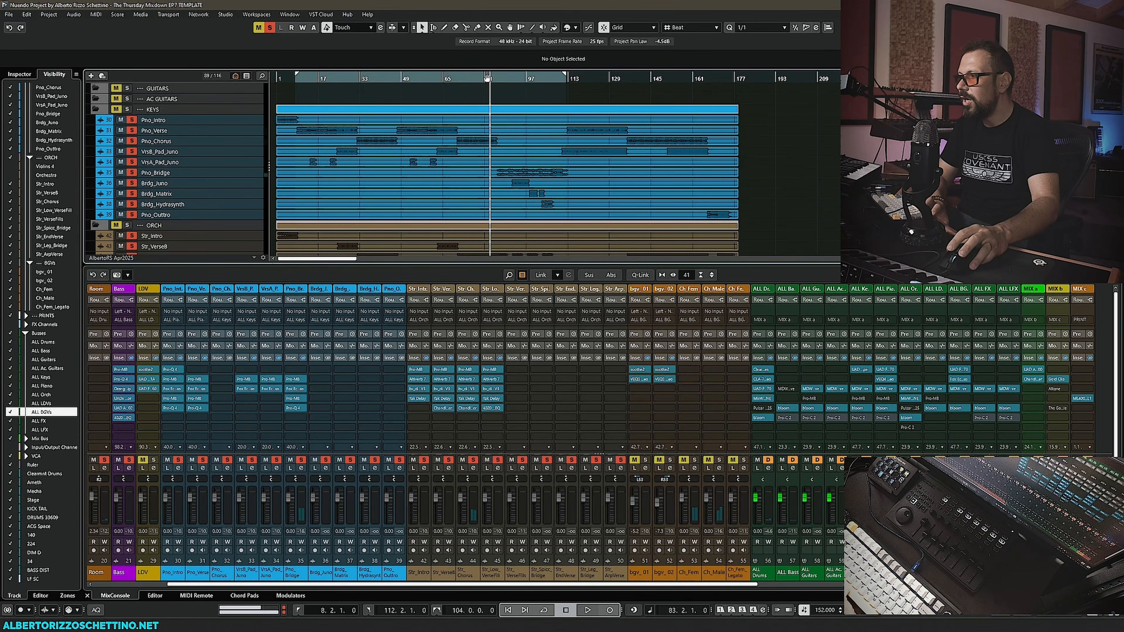
click(484, 76)
key(space)
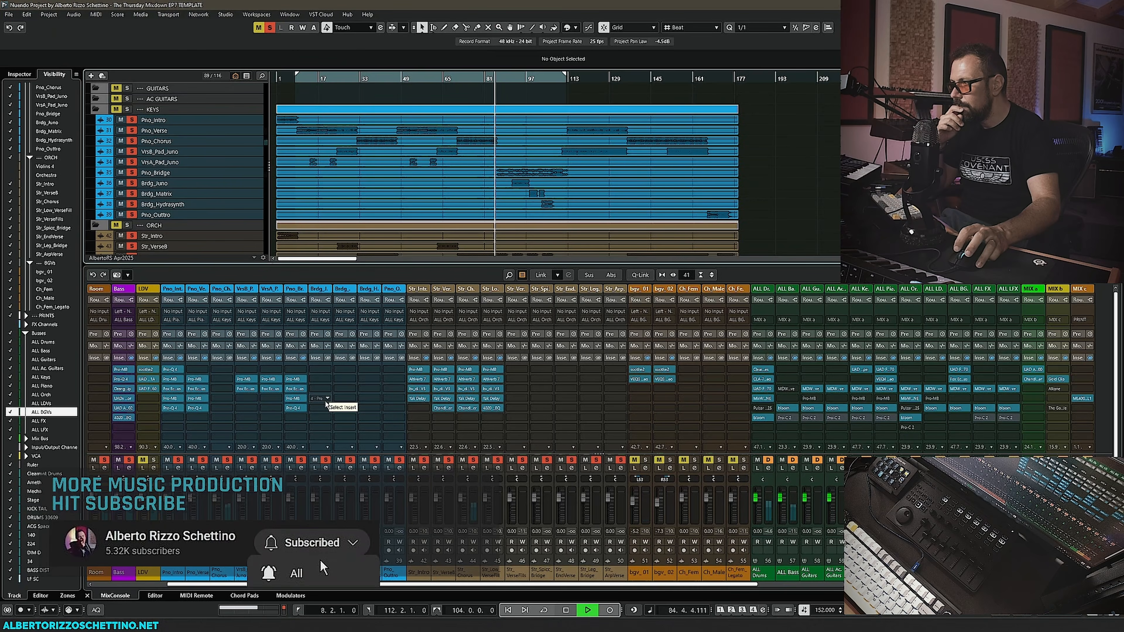
Raise both Pro-MB bands on the Pno_Bridge channel to about +6 dB during playback, close the plug-in and stop playback.
click(293, 399)
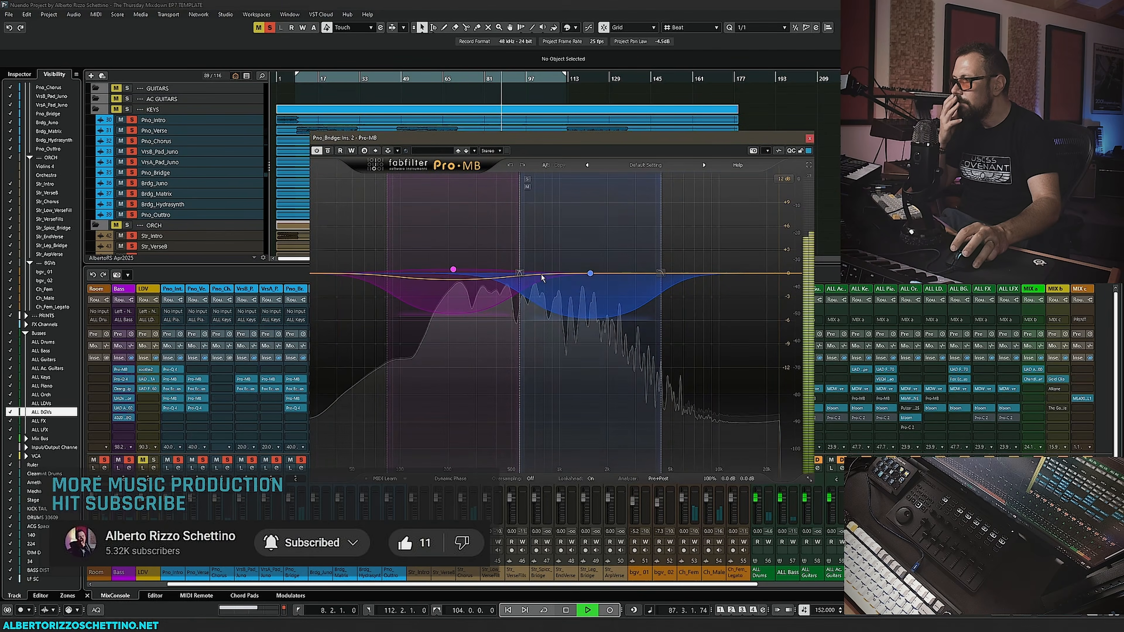
drag(590, 274, 591, 226)
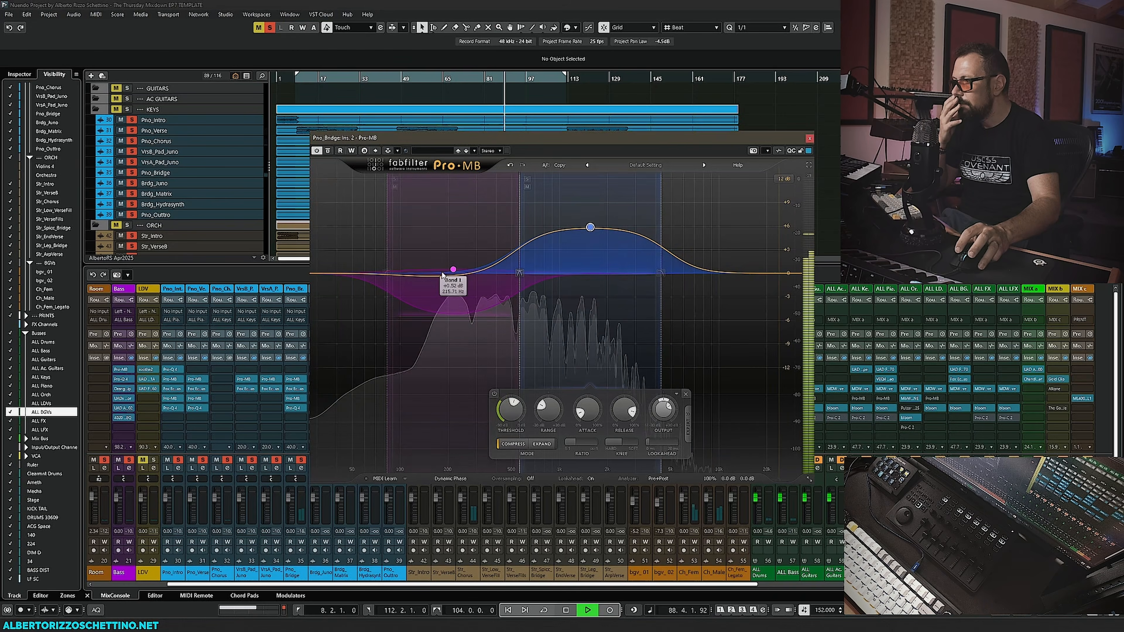
drag(454, 262, 454, 227)
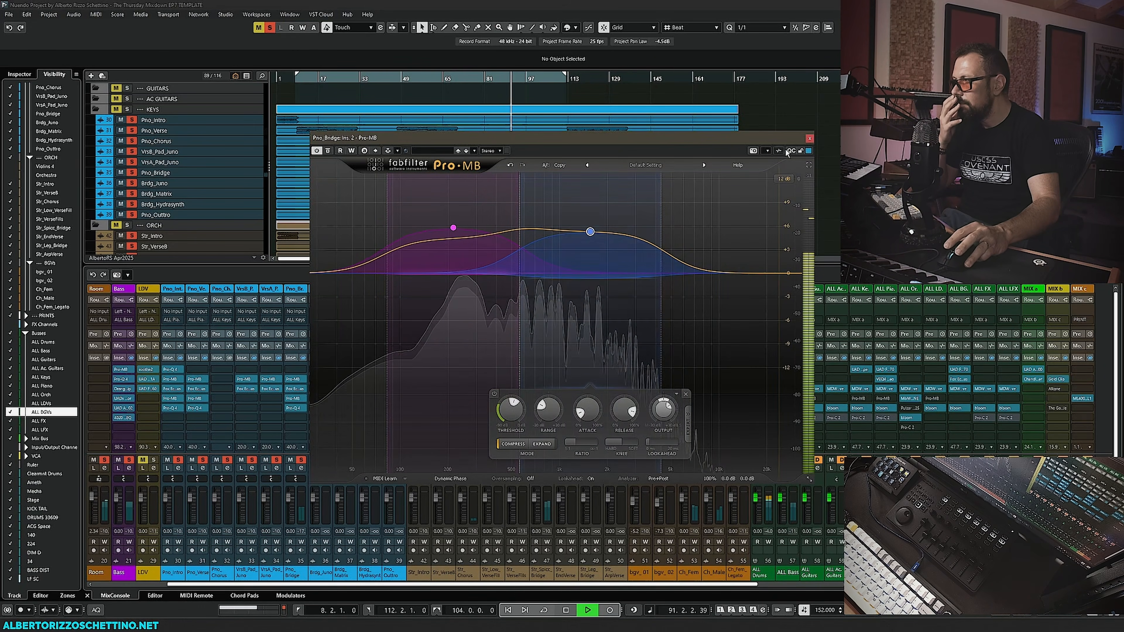
click(809, 138)
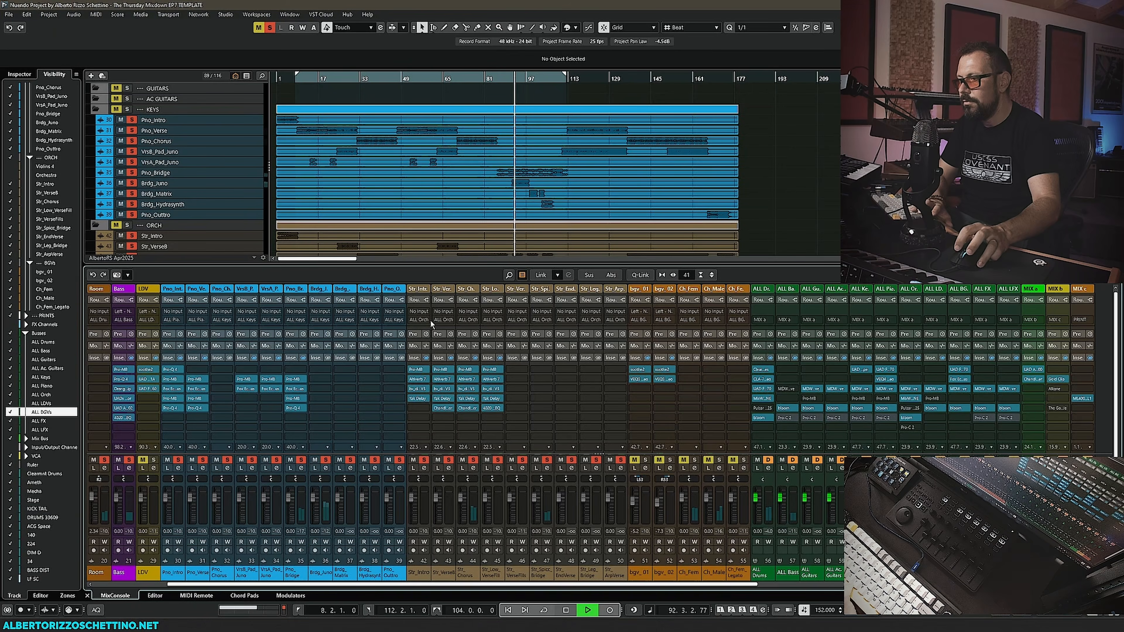
key(space)
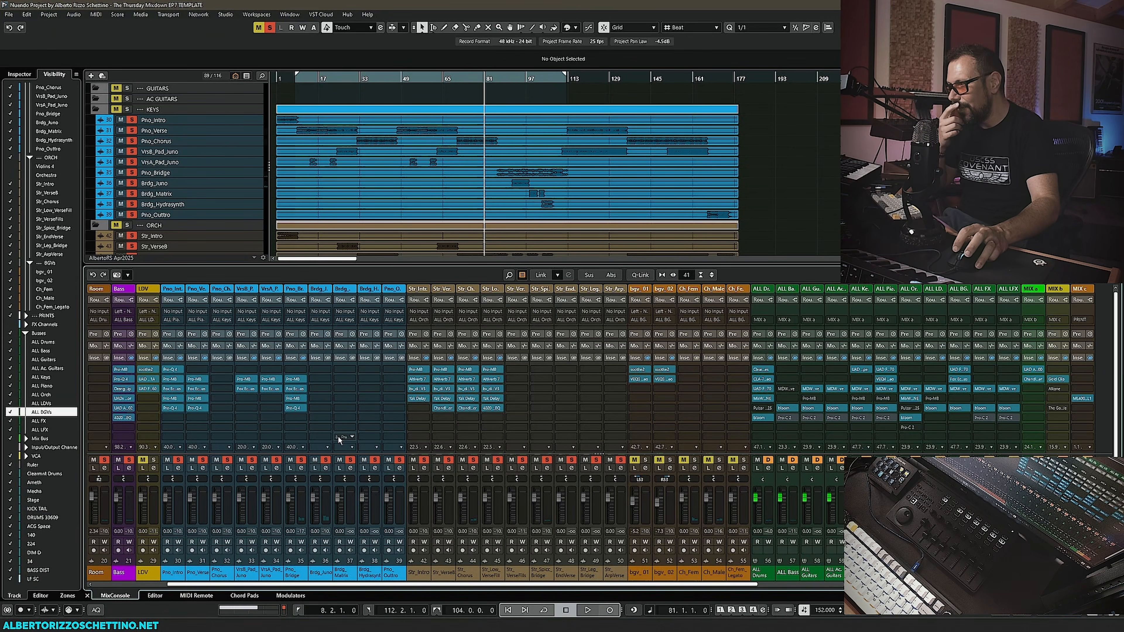
Place the playhead near bar 89 and insert a Pro-Q 4 in the second insert slot of Brdg_Juno, moving its window clear of the faders.
click(507, 78)
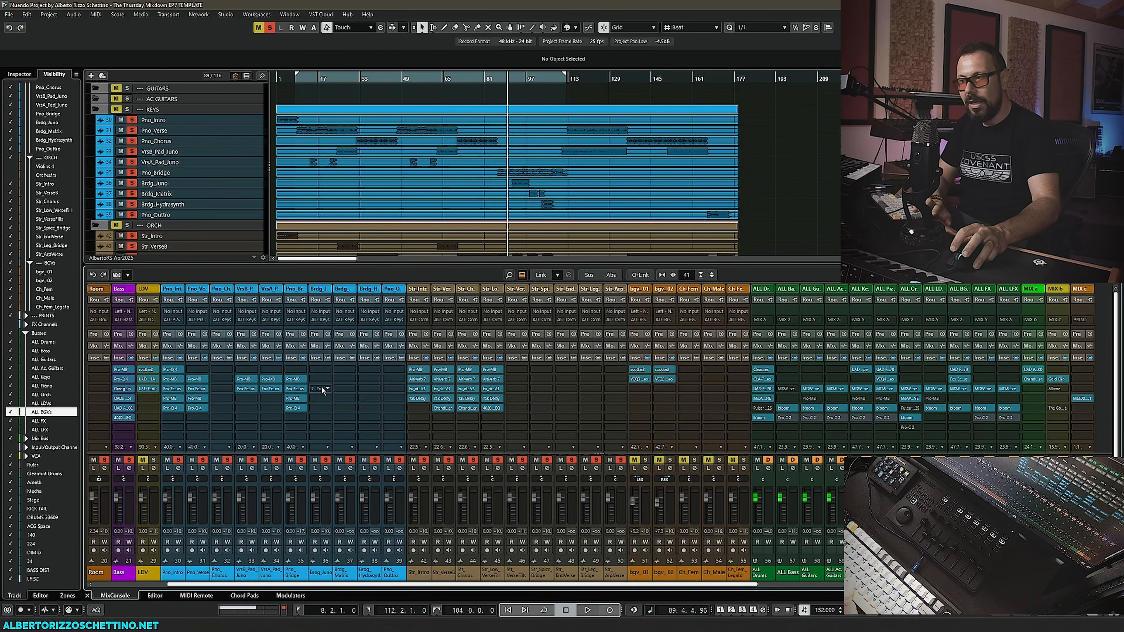
click(328, 380)
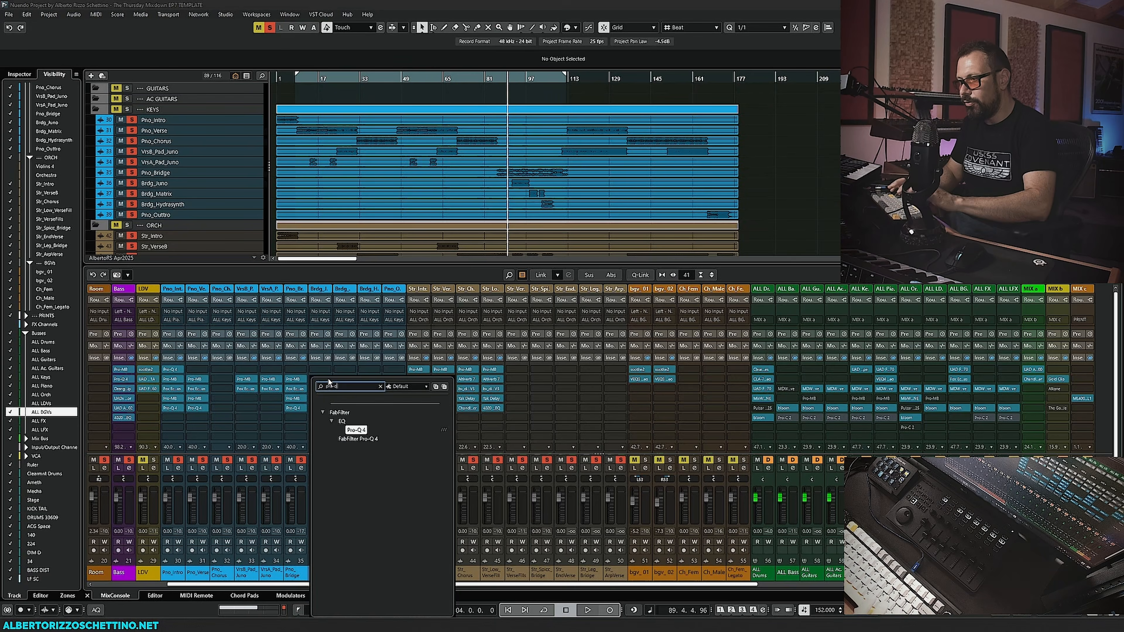
key(Escape)
click(328, 389)
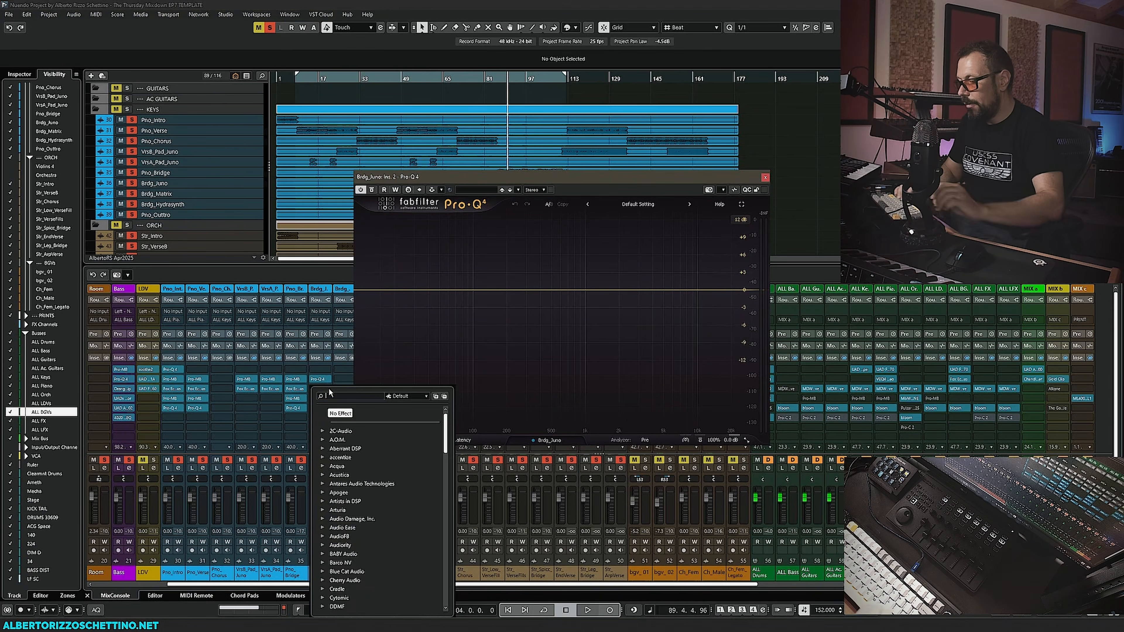
key(Escape)
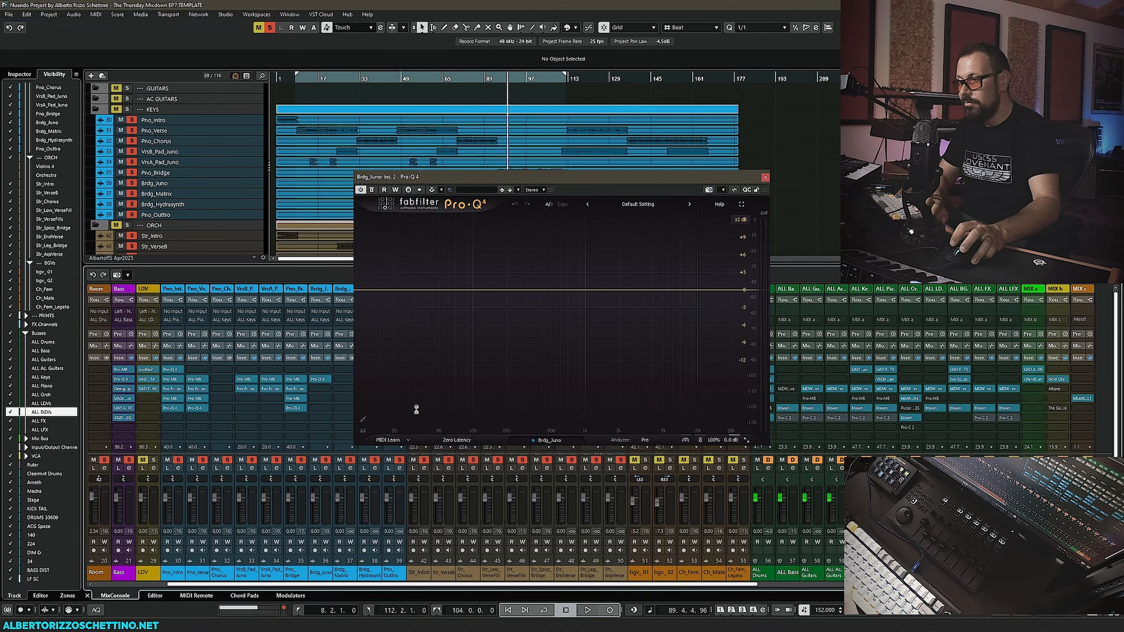
drag(463, 246, 454, 249)
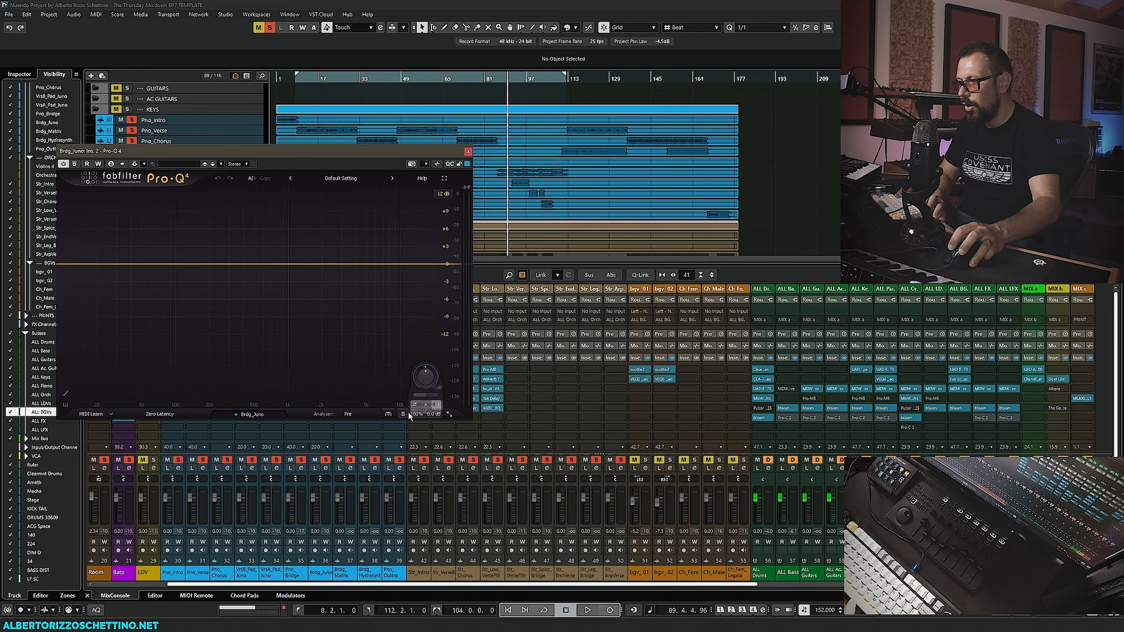
mouse_move(322, 148)
mouse_down()
mouse_move(333, 140)
mouse_move(325, 147)
mouse_up()
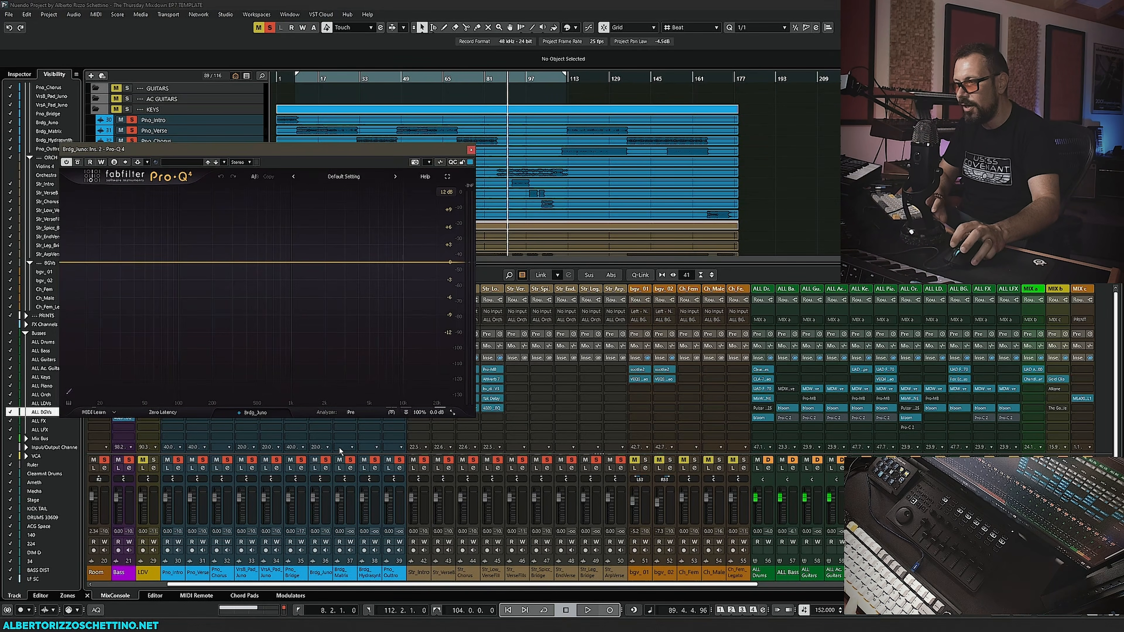
Play the bridge while lowering the Brdg_Juno channel fader, and stop playback.
key(space)
mouse_move(432, 399)
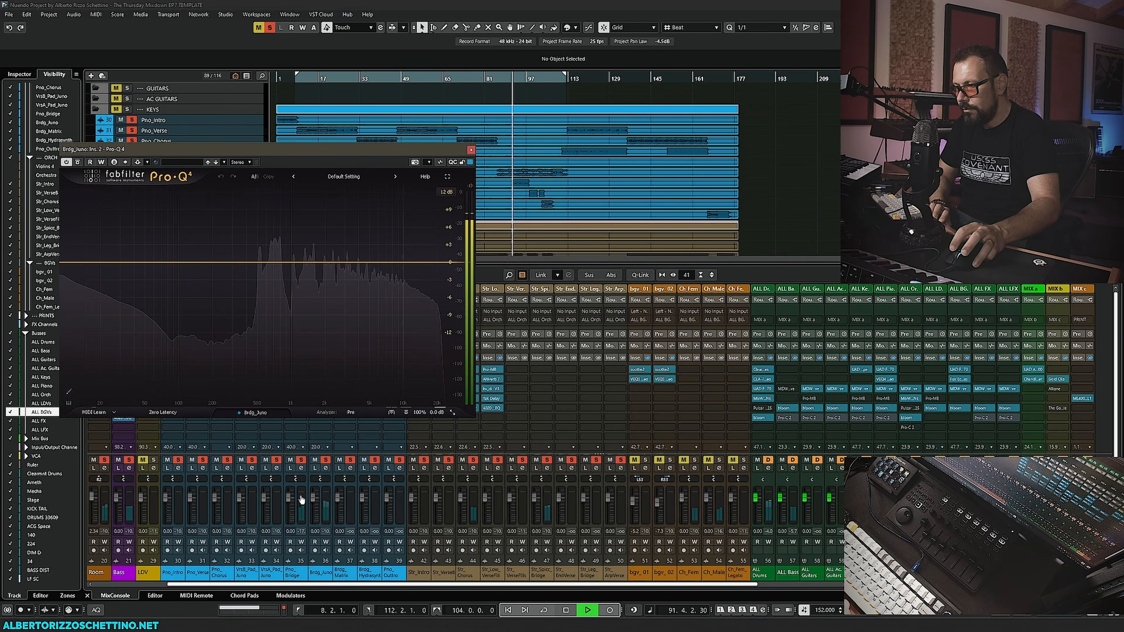
drag(311, 496, 312, 505)
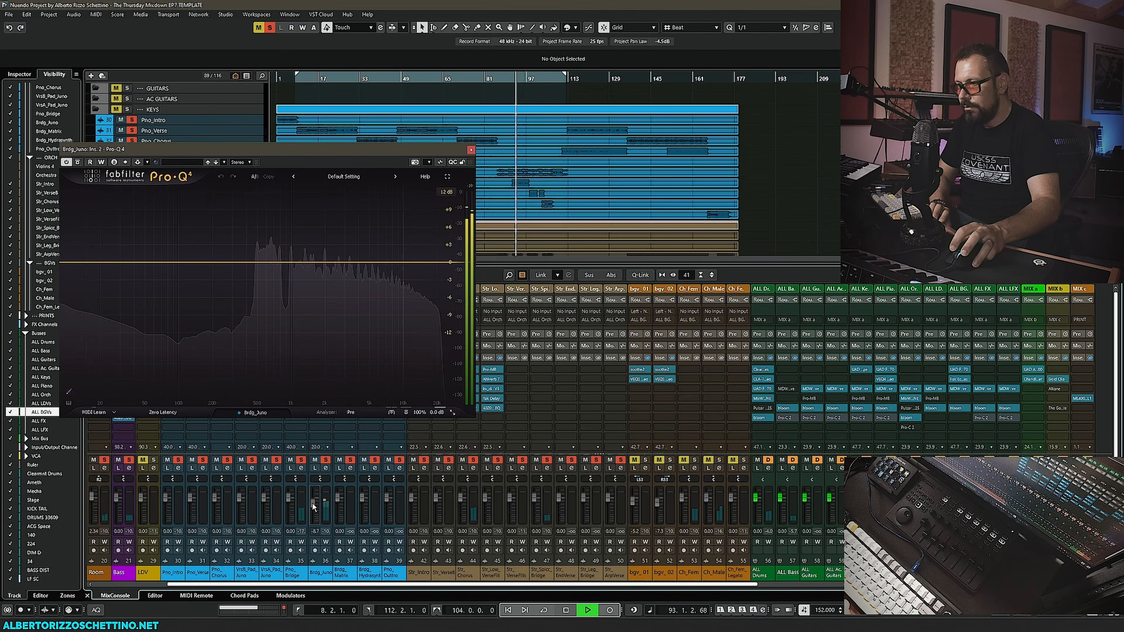
key(space)
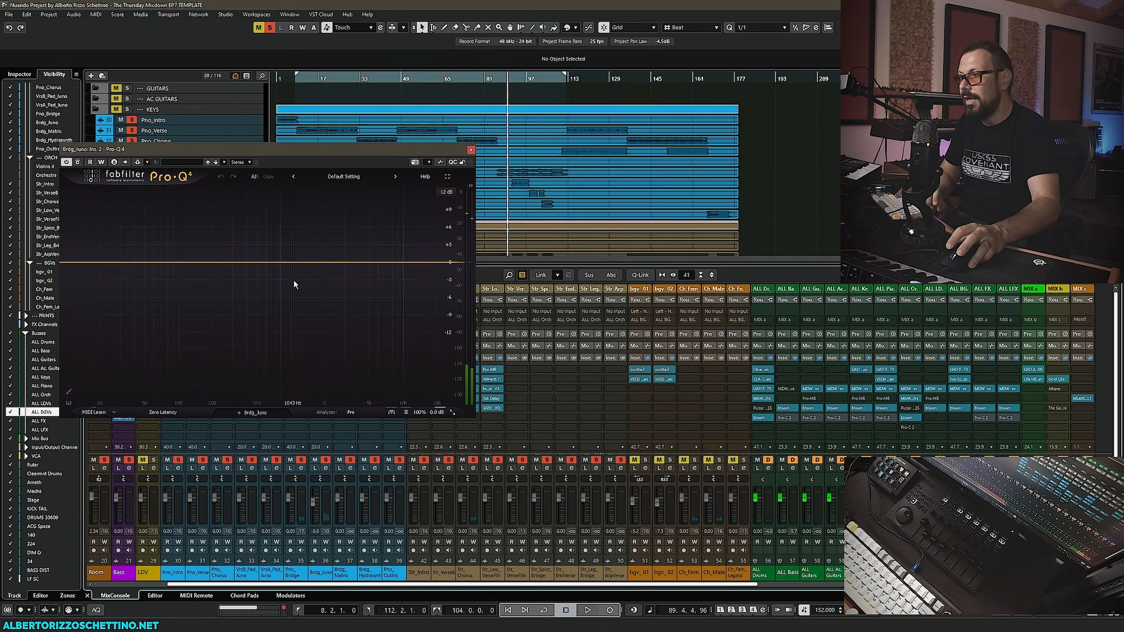
Insert the MixWave Hazelrigg VNE in the third insert slot of Brdg_Juno and arrange its window beside the Pro-Q 4.
drag(317, 150, 757, 310)
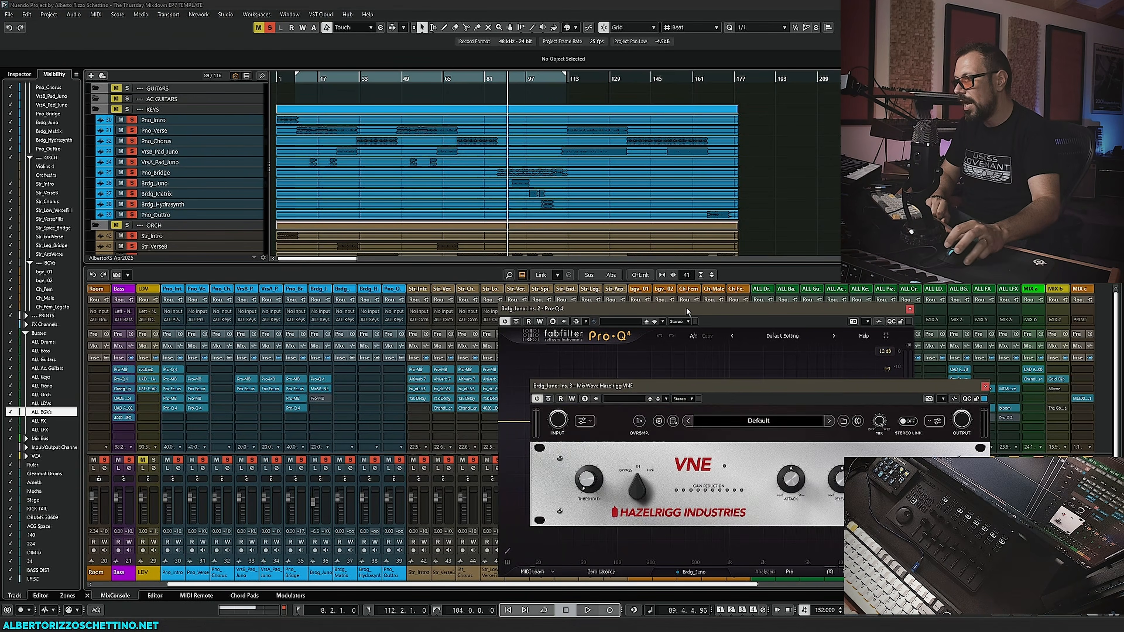
drag(687, 311, 280, 297)
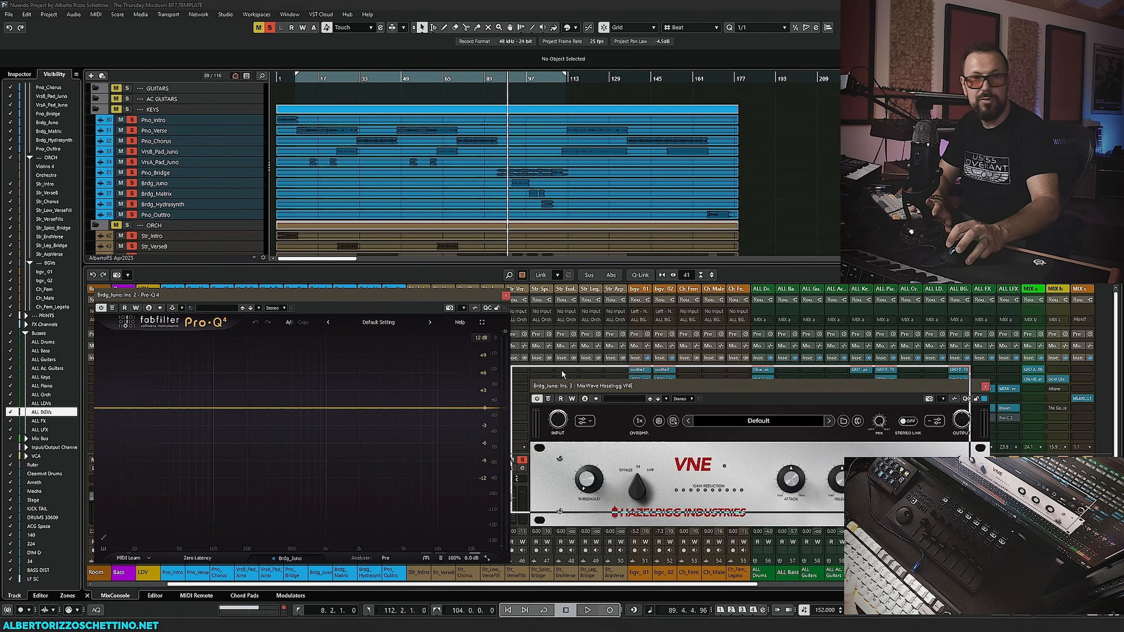
drag(561, 369, 569, 305)
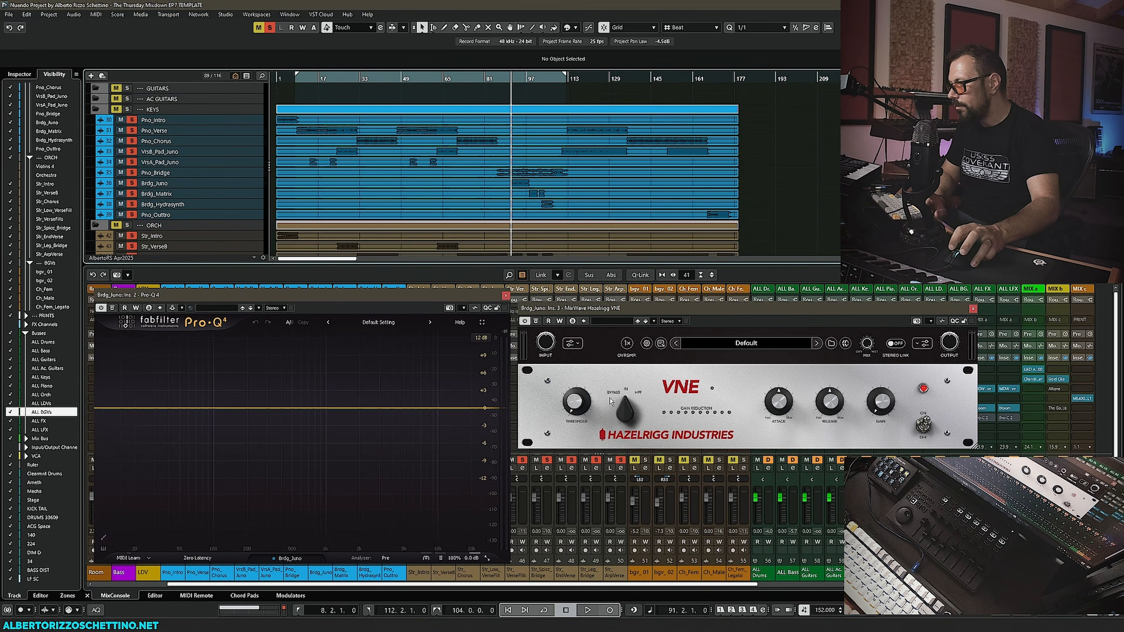
Play the bridge while setting the VNE's threshold on Brdg_Juno to about 8%, and stop playback.
click(623, 409)
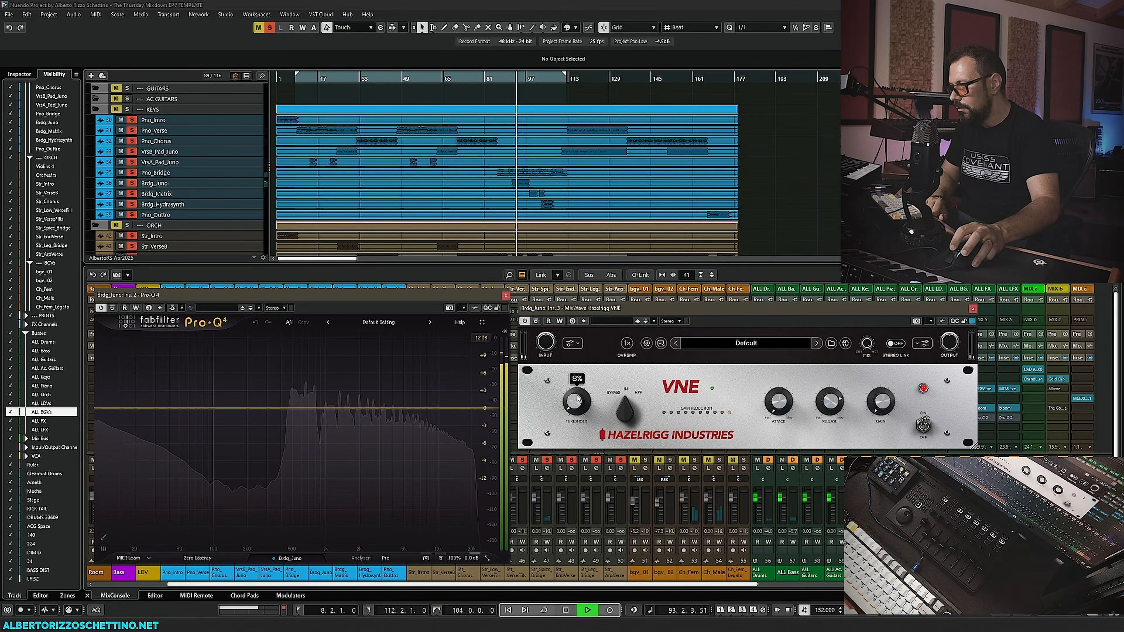
drag(576, 398, 581, 388)
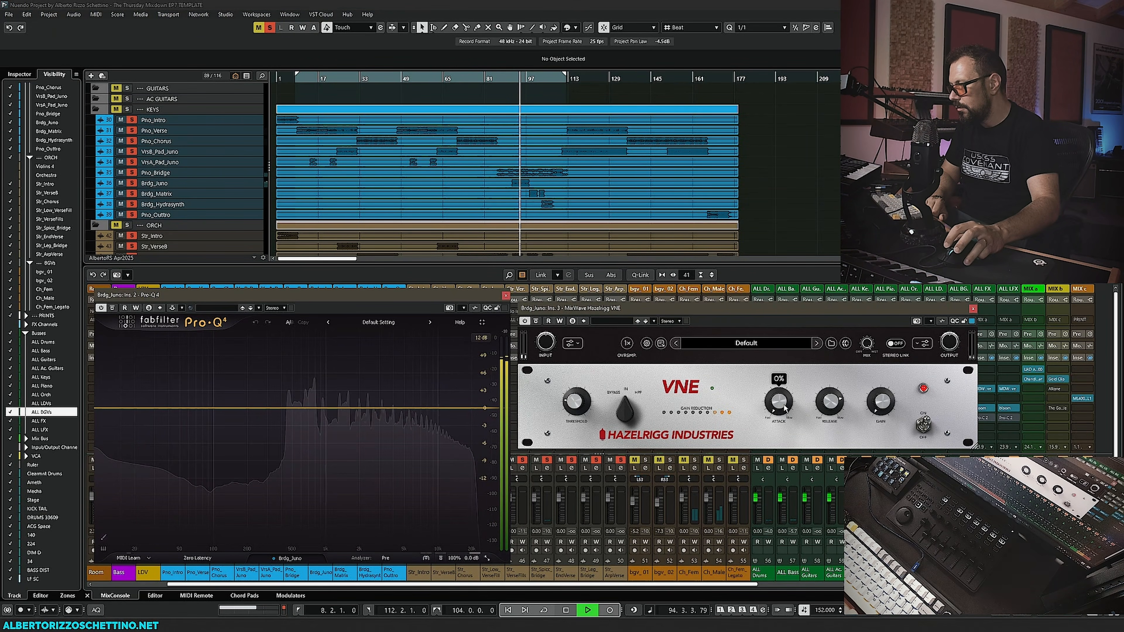
mouse_move(828, 401)
mouse_move(881, 402)
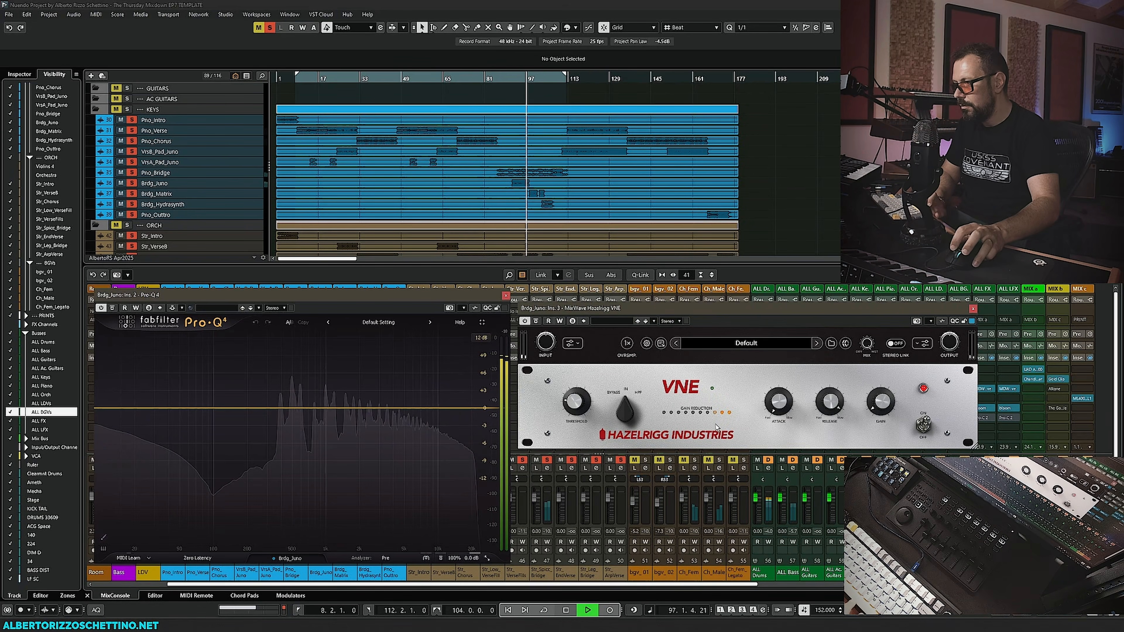
key(space)
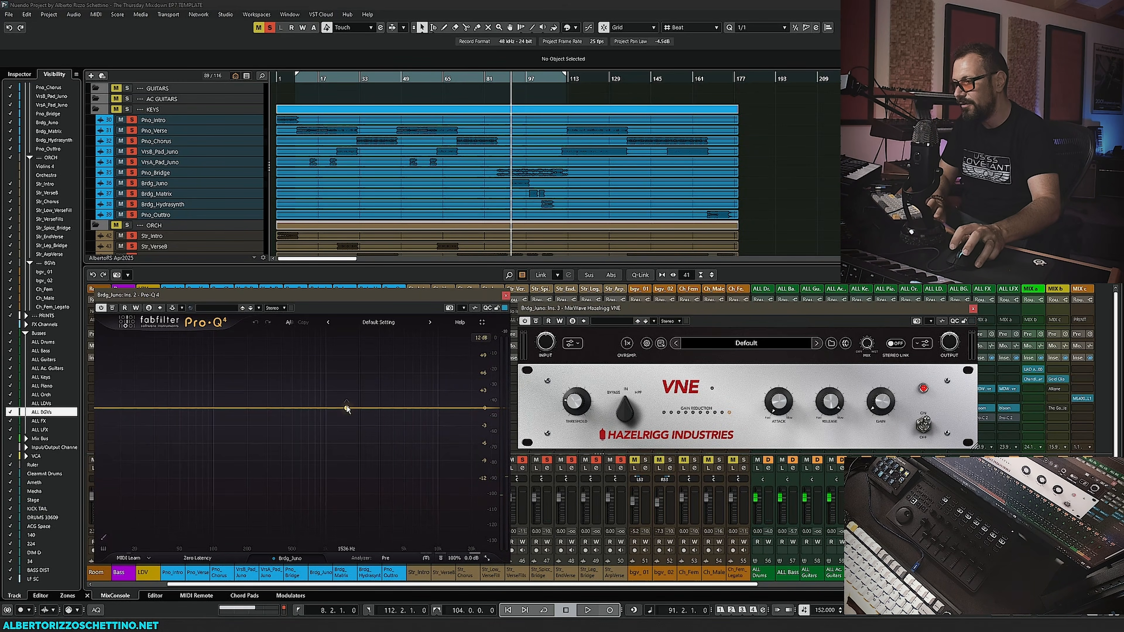
Add a Pro-Q 4 bell on Brdg_Juno and shape it during playback into a cut of about -12 dB near 2.76 kHz, Q about 3.3.
drag(347, 408, 382, 392)
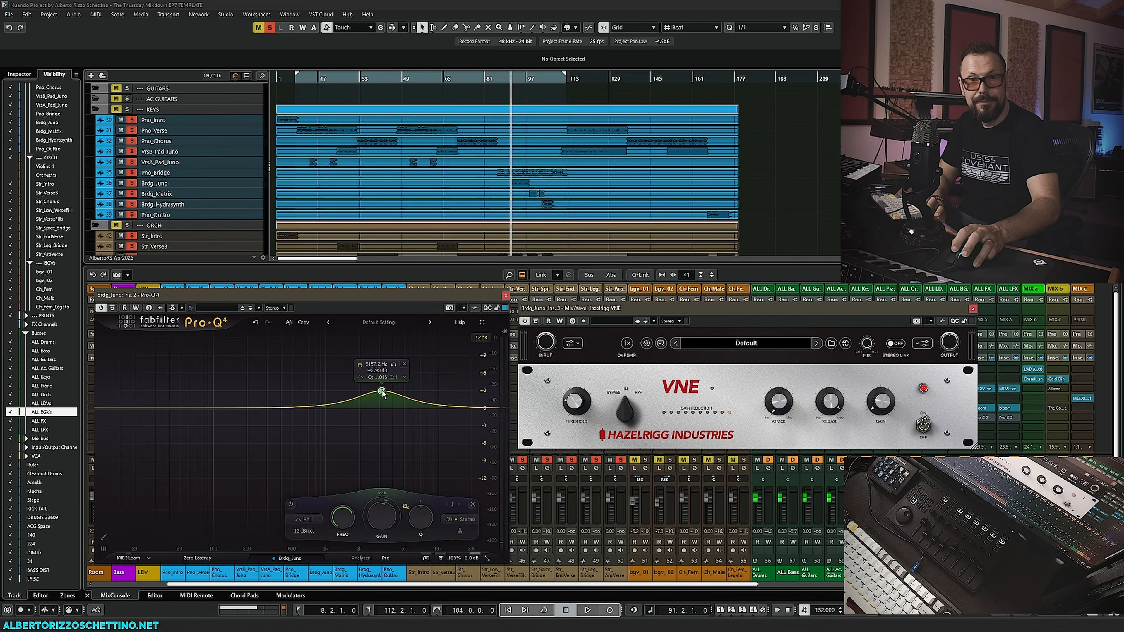
key(space)
drag(383, 393, 372, 485)
scroll(371, 400, up, 5)
scroll(371, 432, up, 2)
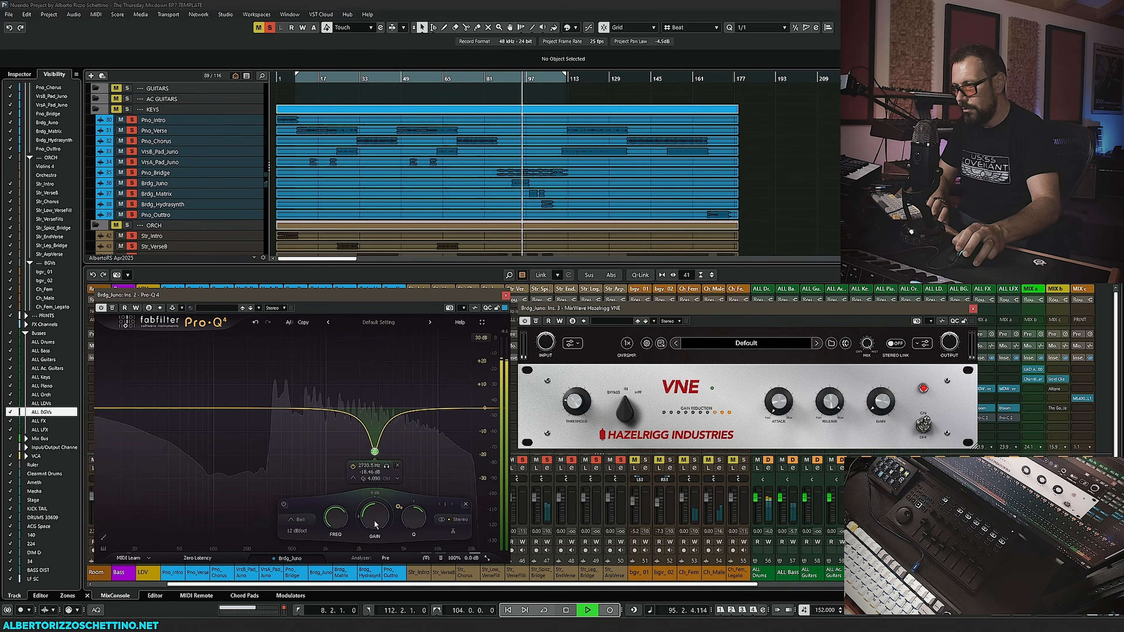
drag(375, 524, 375, 549)
drag(377, 507, 374, 477)
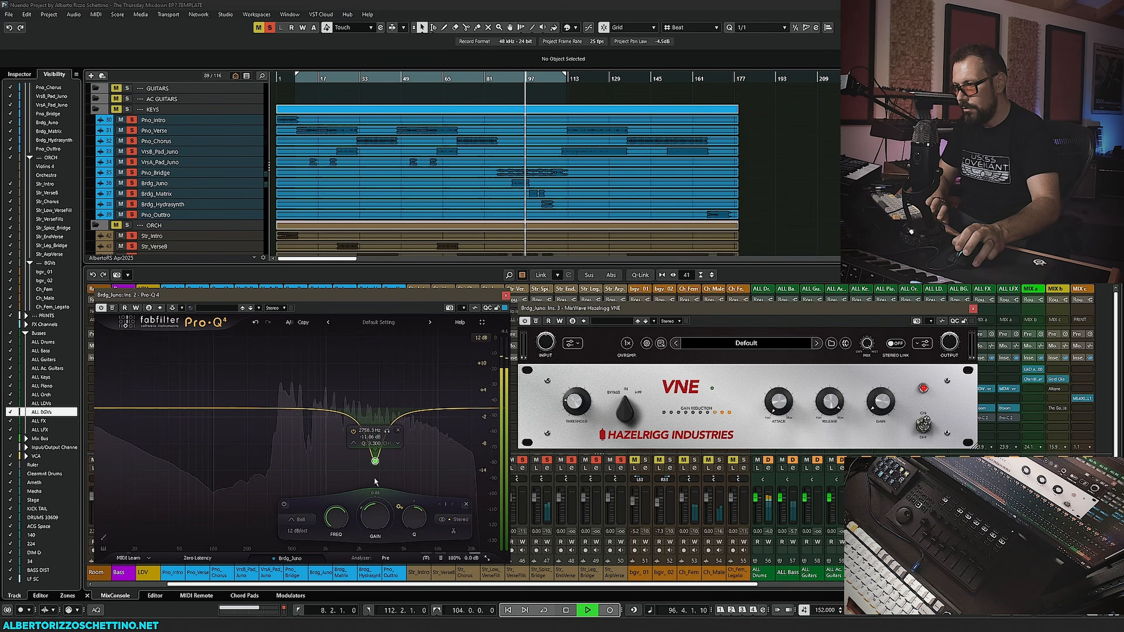
key(space)
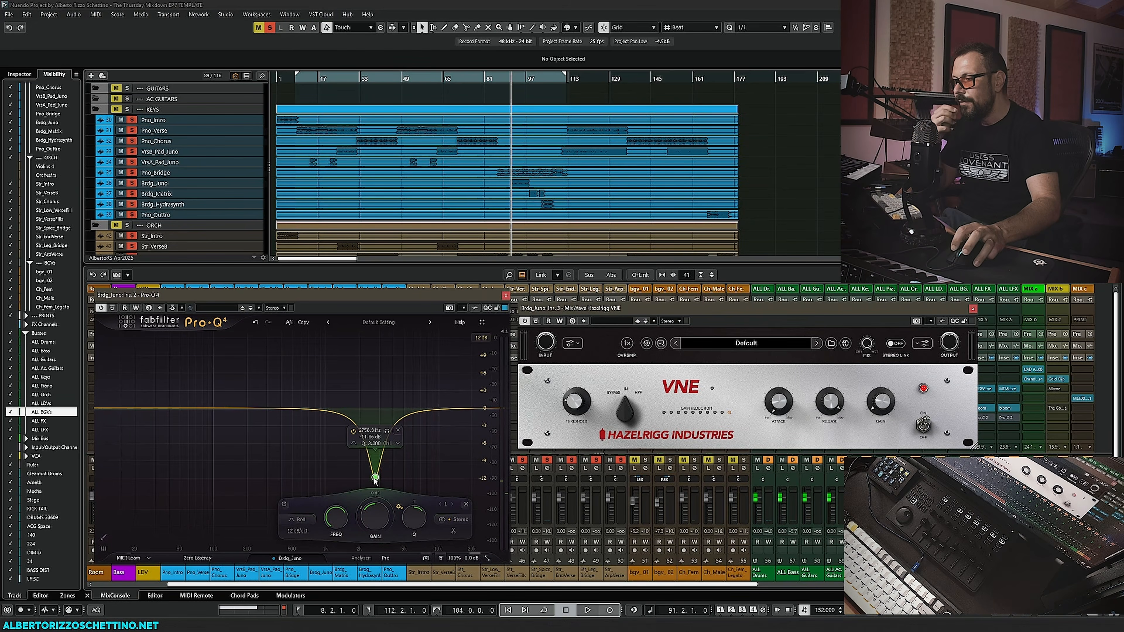
Add a second Pro-Q 4 band near 370 Hz with Side stereo placement and slightly deepen the 2.76 kHz cut to about -12.3 dB.
right_click(268, 408)
mouse_move(310, 475)
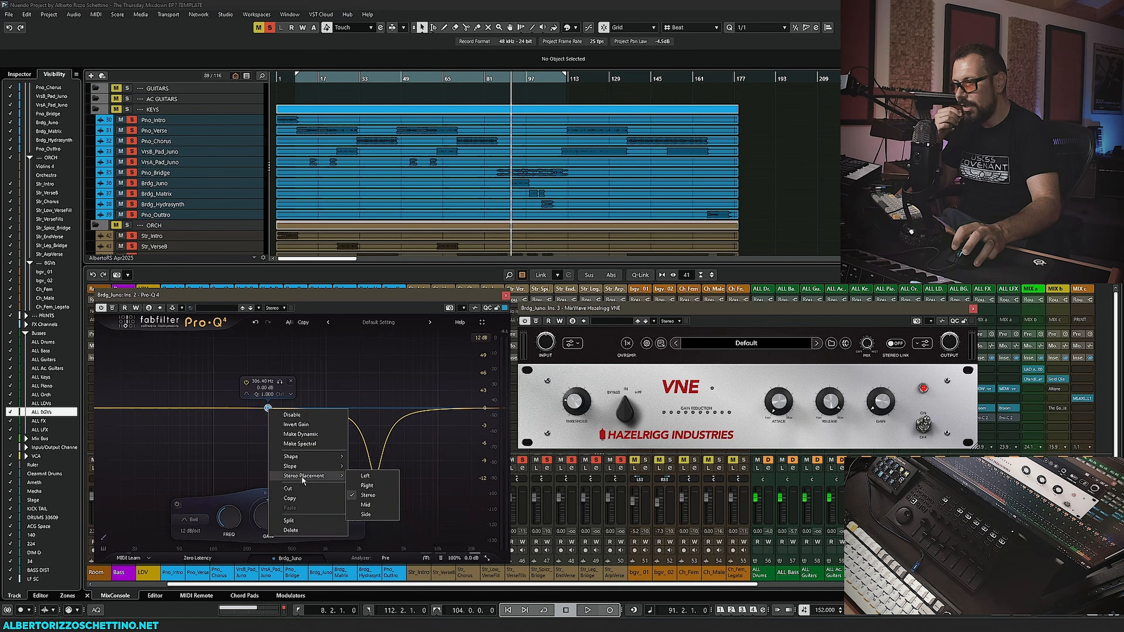
click(366, 505)
mouse_move(268, 408)
mouse_down()
mouse_move(372, 400)
mouse_move(276, 408)
mouse_up()
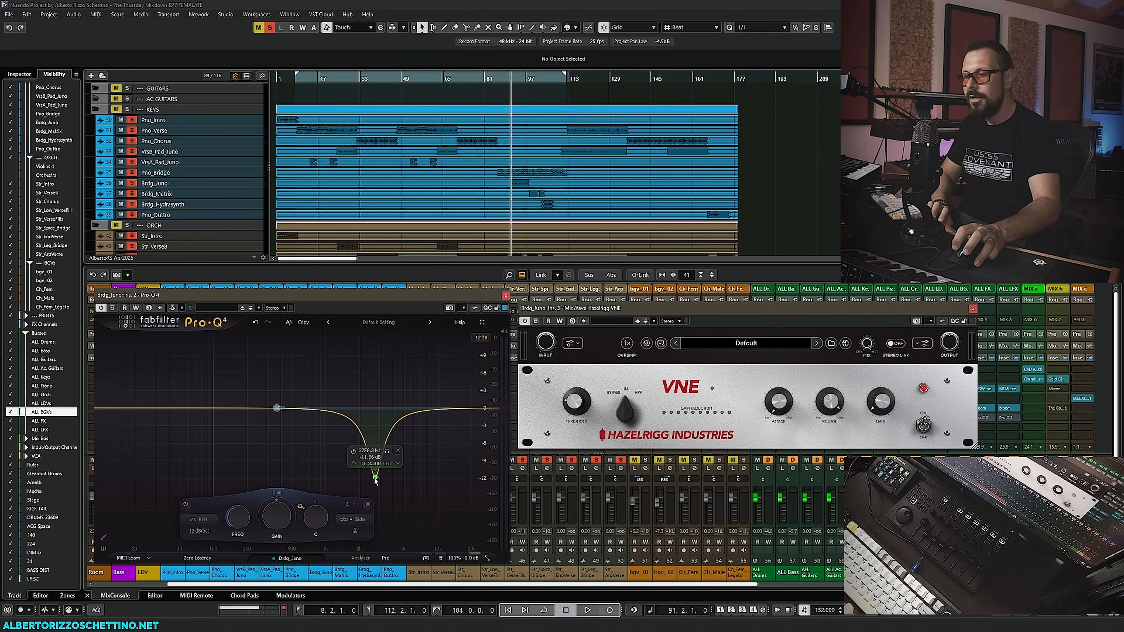
drag(375, 479, 374, 482)
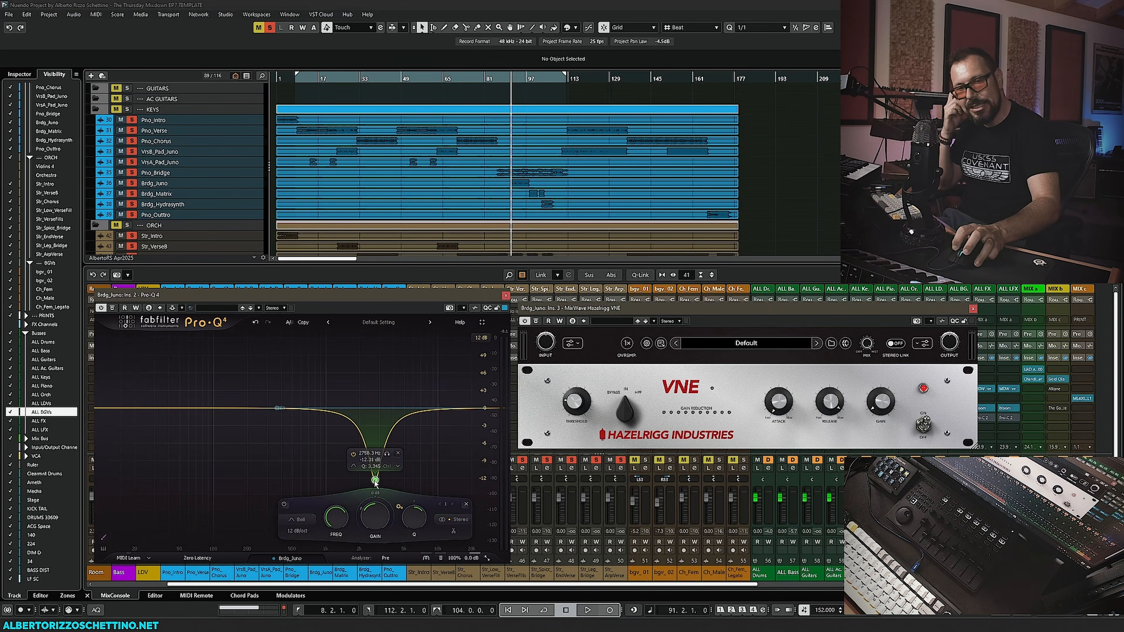
Audition the side band as a wide boost of about +2 dB during playback, stop, and return its gain to about 0 dB near 335 Hz.
click(509, 79)
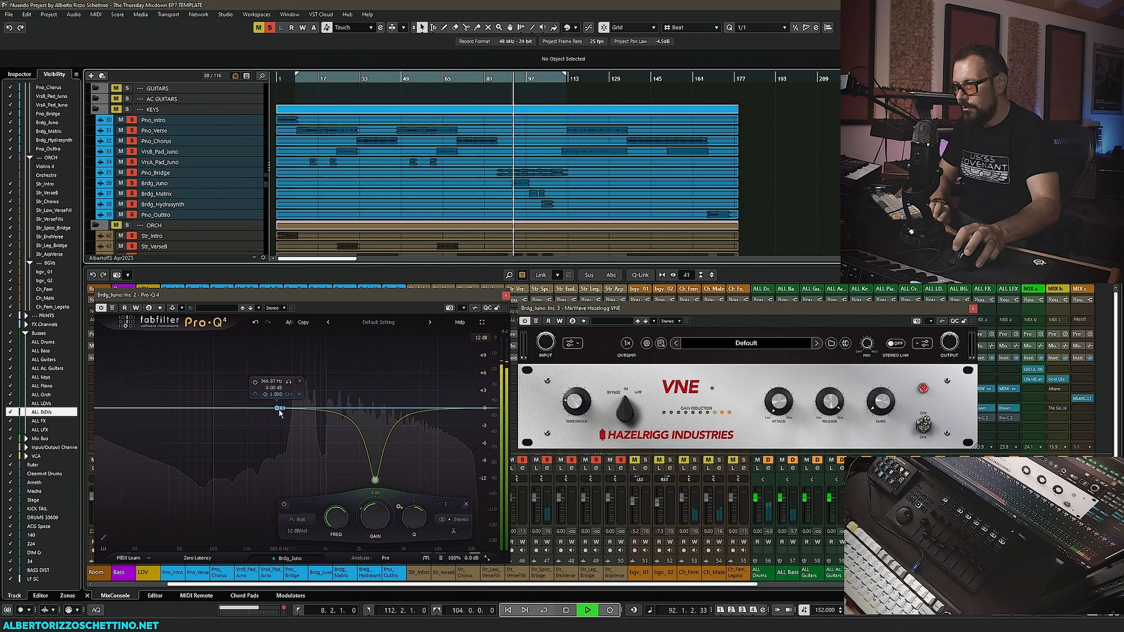
mouse_move(275, 407)
mouse_down()
mouse_move(371, 390)
mouse_move(234, 350)
mouse_move(272, 396)
mouse_up()
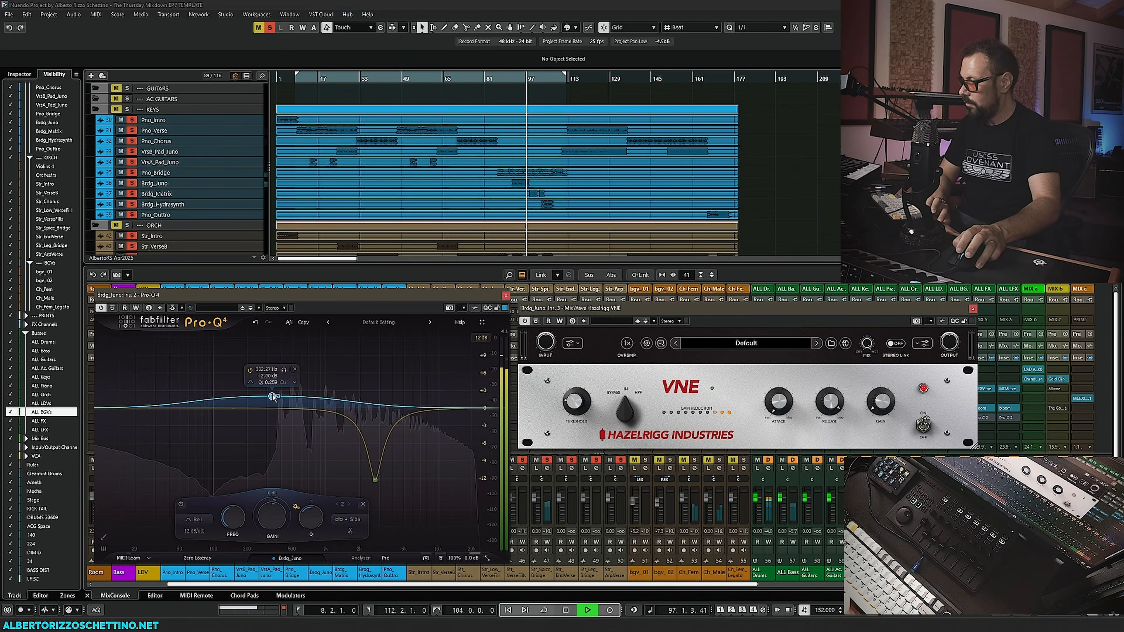
key(space)
drag(272, 396, 274, 409)
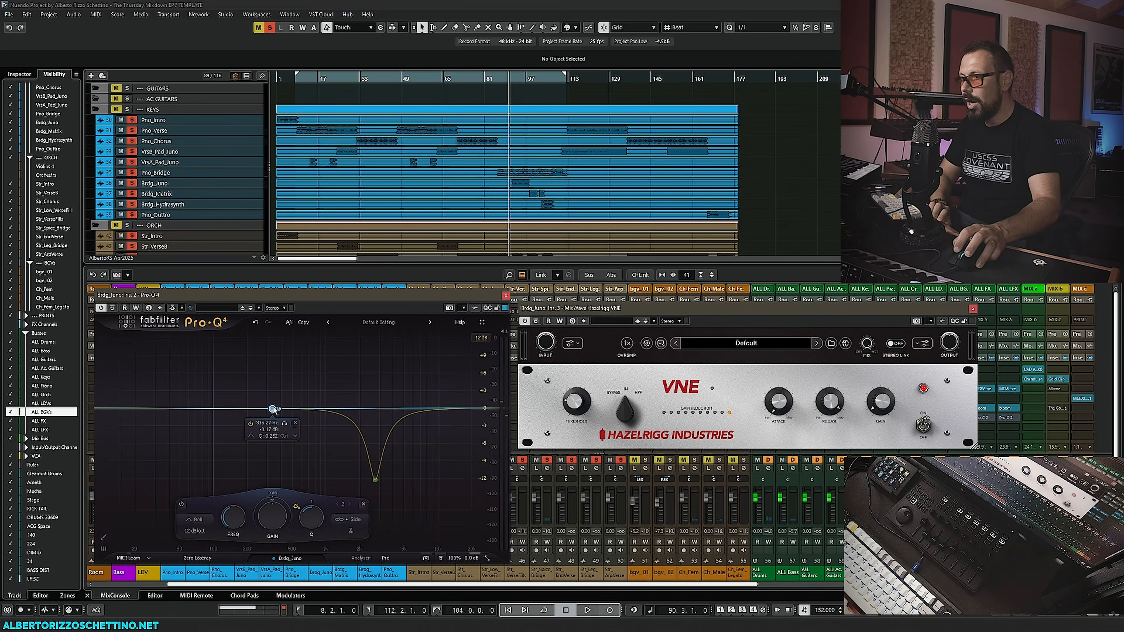
Enlarge the Brdg_Juno track, enable its automation read and write, and record a rising gain move on the side band during playback.
click(180, 183)
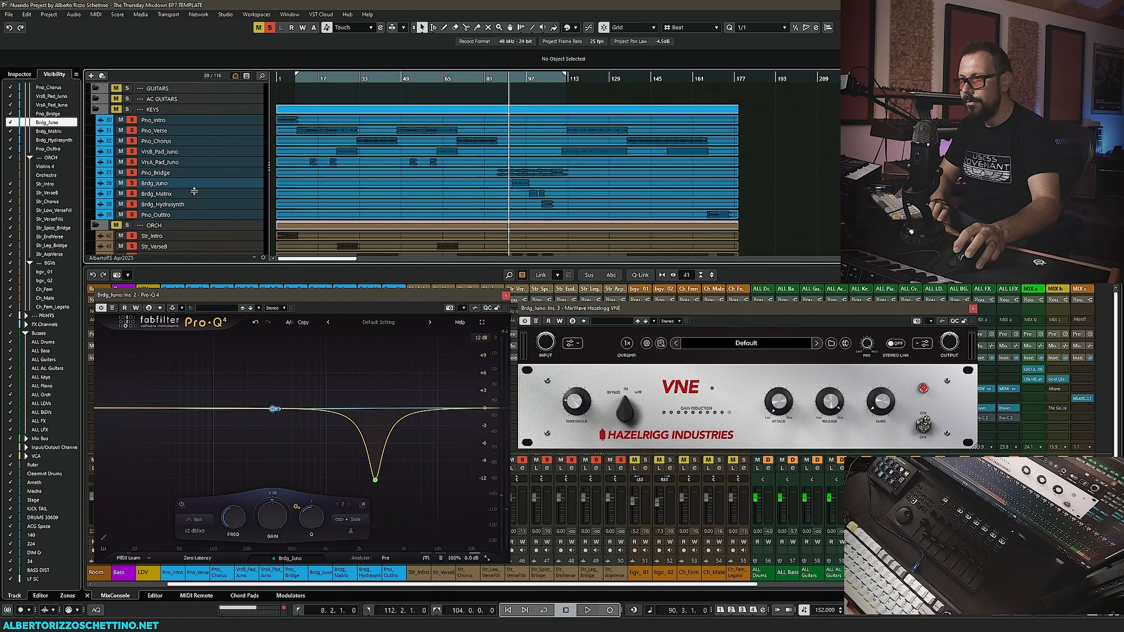
drag(194, 188, 193, 199)
click(232, 192)
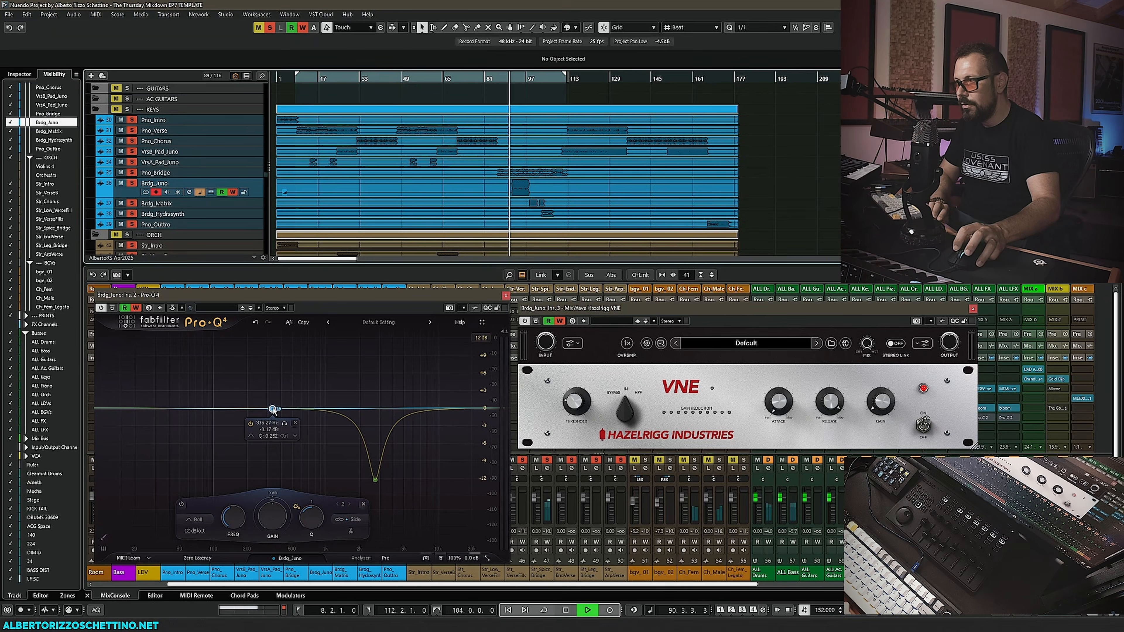
mouse_move(272, 409)
mouse_down()
mouse_move(276, 418)
mouse_move(284, 389)
mouse_up()
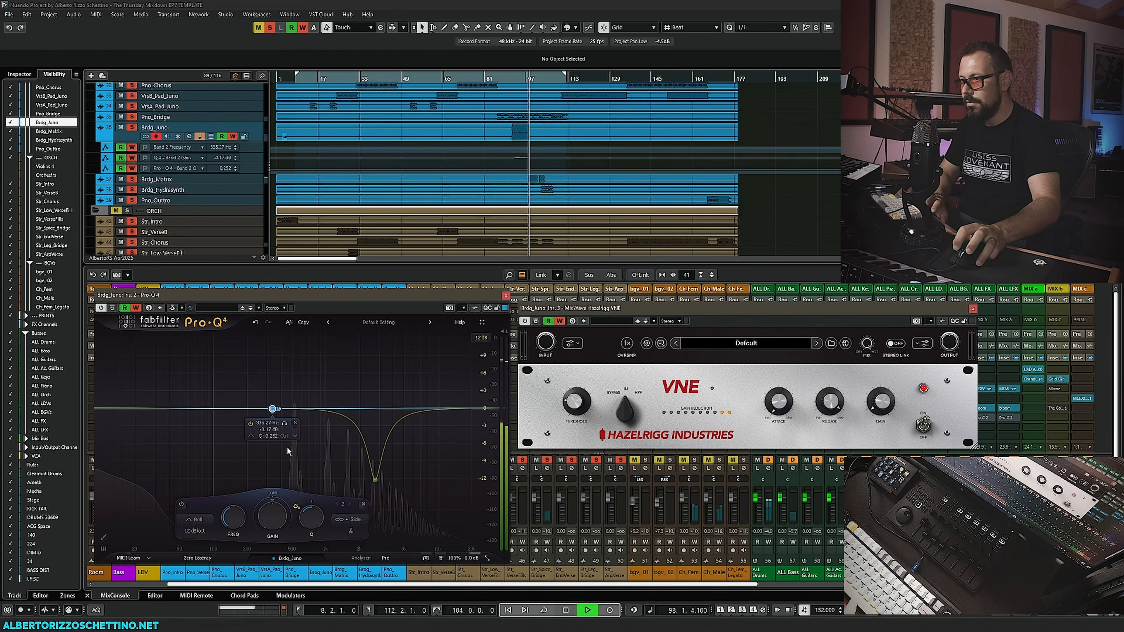
key(space)
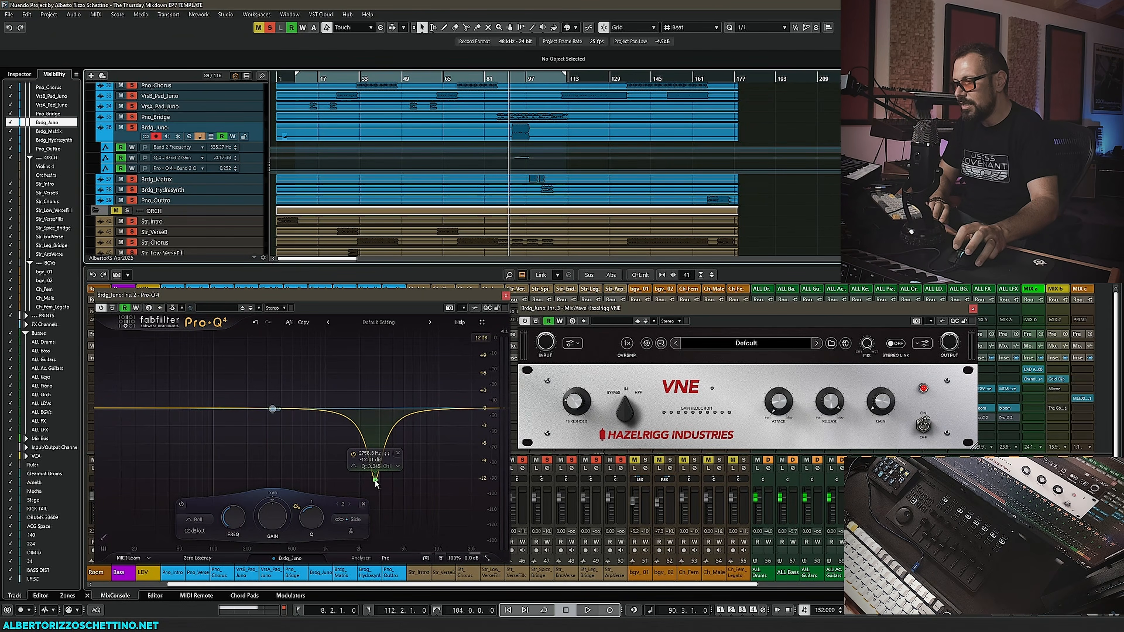
Set the Pro-Q 4 display range to 30 dB and deepen the Brdg_Juno notch to about -22 dB near 2.8 kHz during playback.
click(481, 337)
click(487, 379)
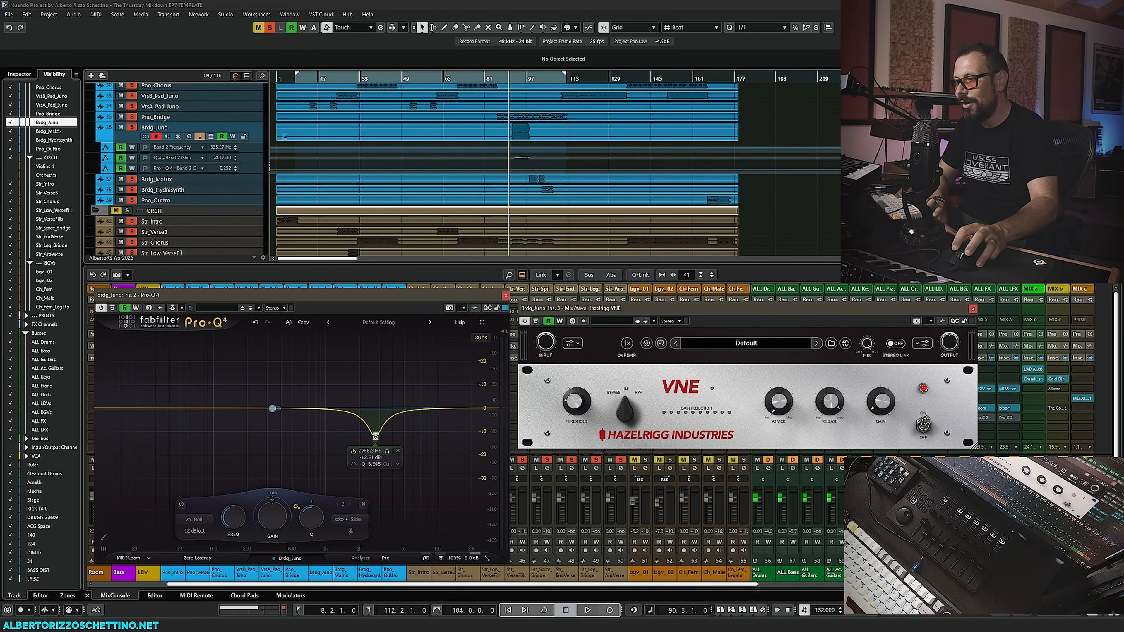
key(space)
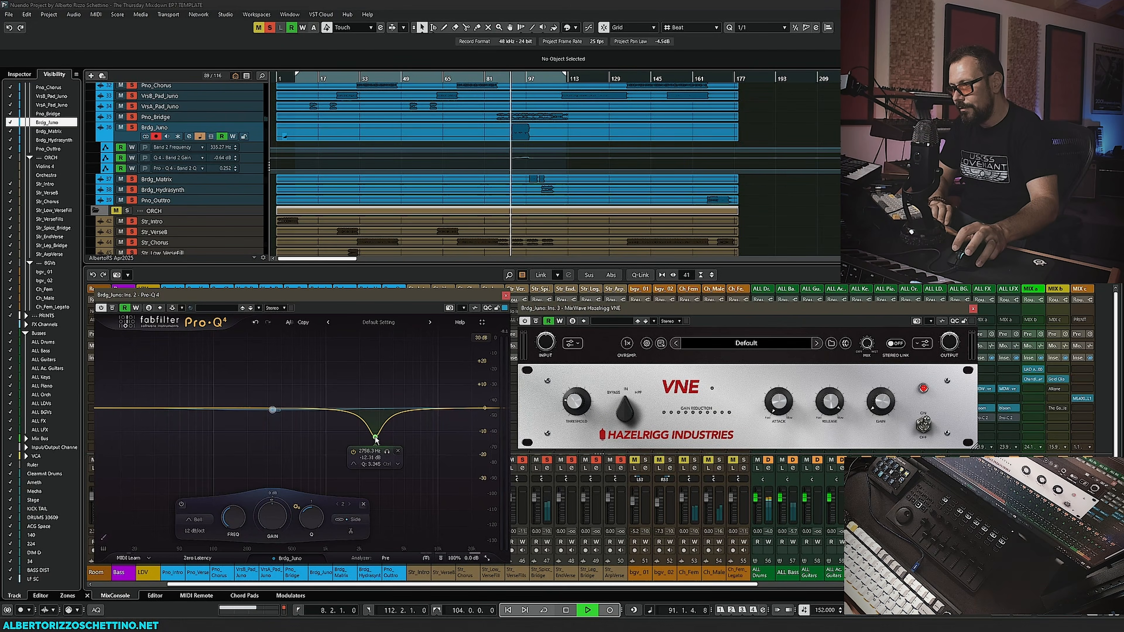
drag(375, 438, 375, 461)
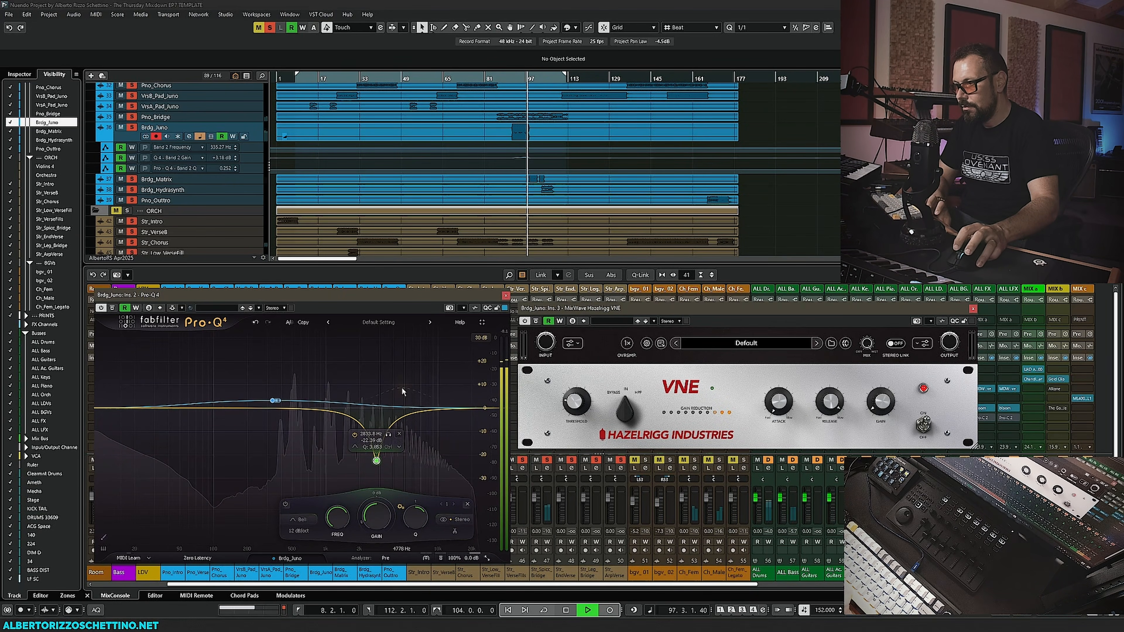
key(space)
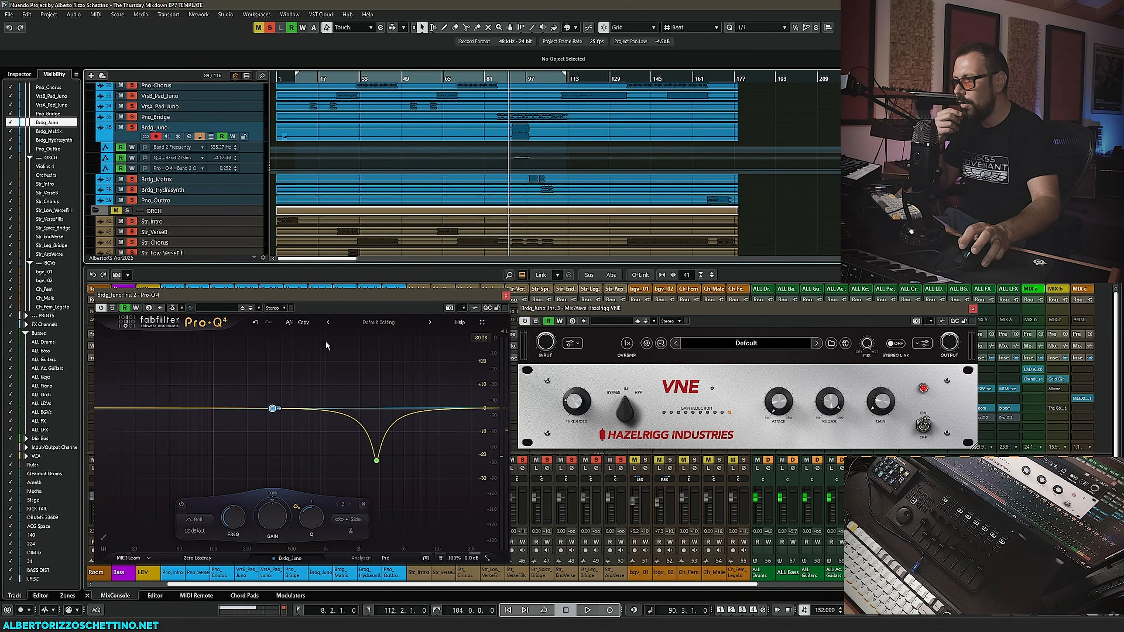
Close both Brdg_Juno plug-in windows, copy its Pro-Q 4 to the second insert slot of Brdg_Matrix, and open the copy.
click(506, 296)
click(972, 309)
scroll(411, 585, right, 5)
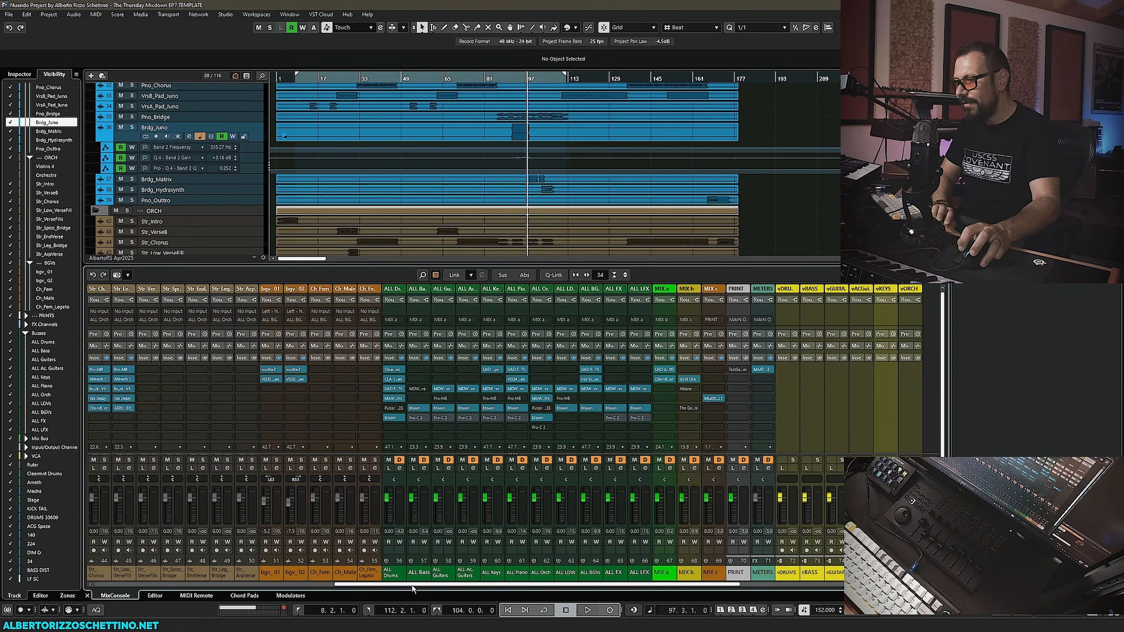
scroll(412, 585, left, 10)
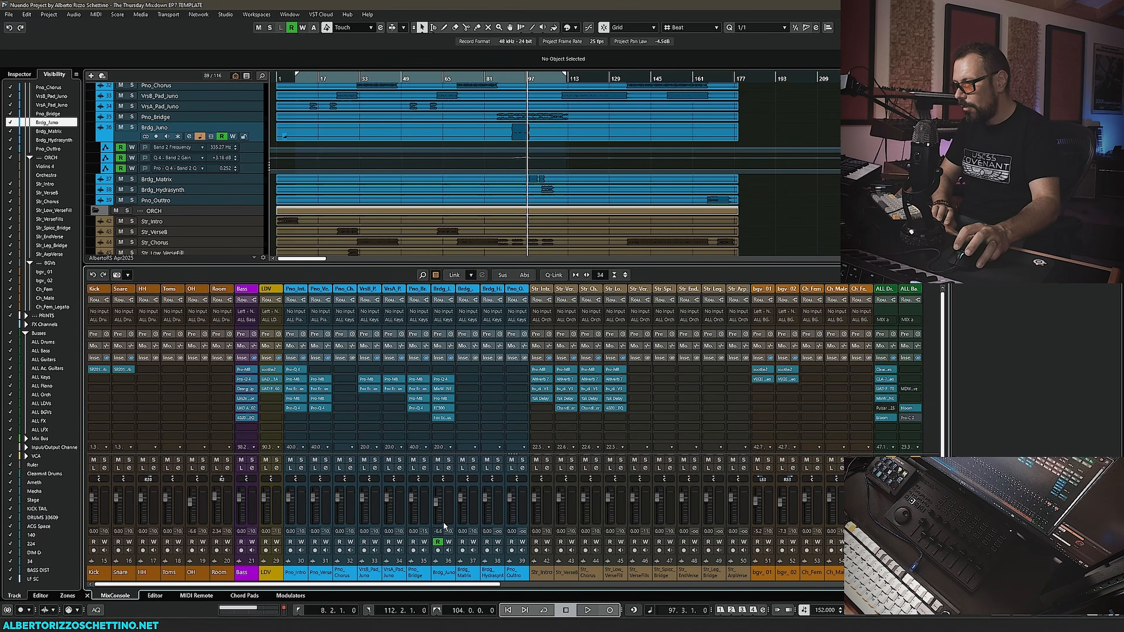
drag(443, 380, 469, 383)
click(467, 380)
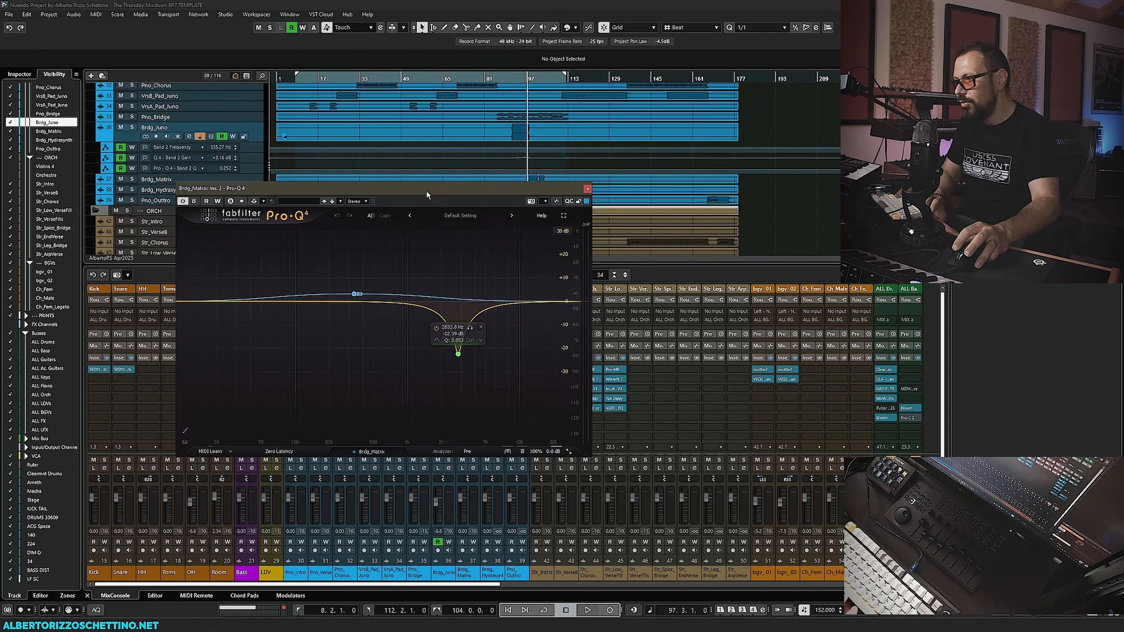
Flatten the side band in the Brdg_Matrix Pro-Q 4 and move the notch to about 364 Hz and -25 dB during playback.
drag(275, 339, 275, 345)
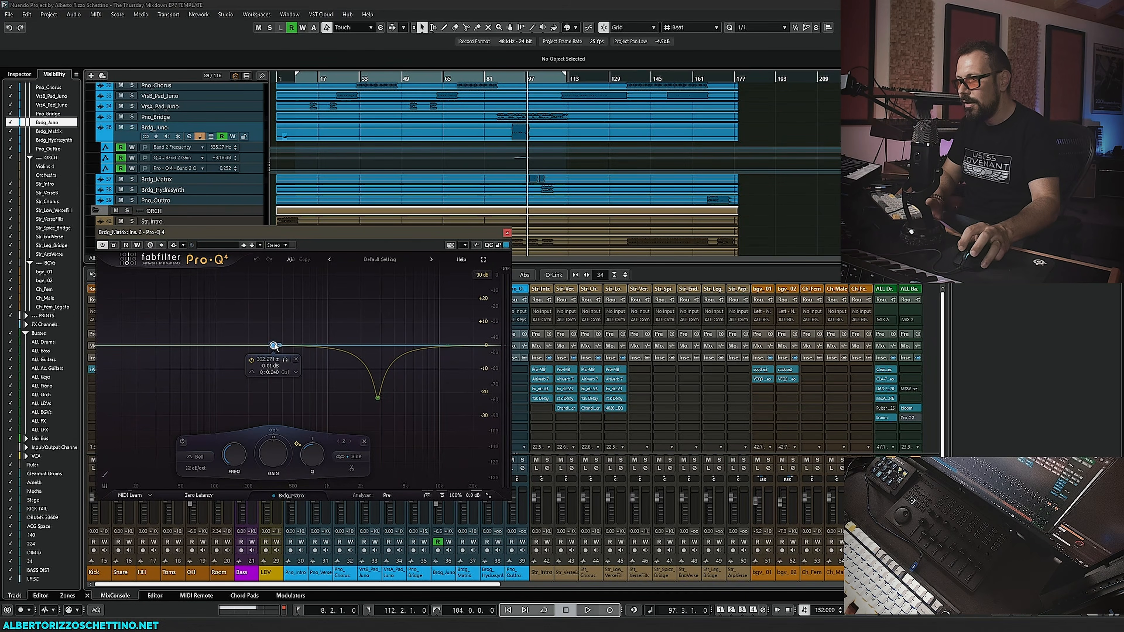
drag(329, 236, 325, 246)
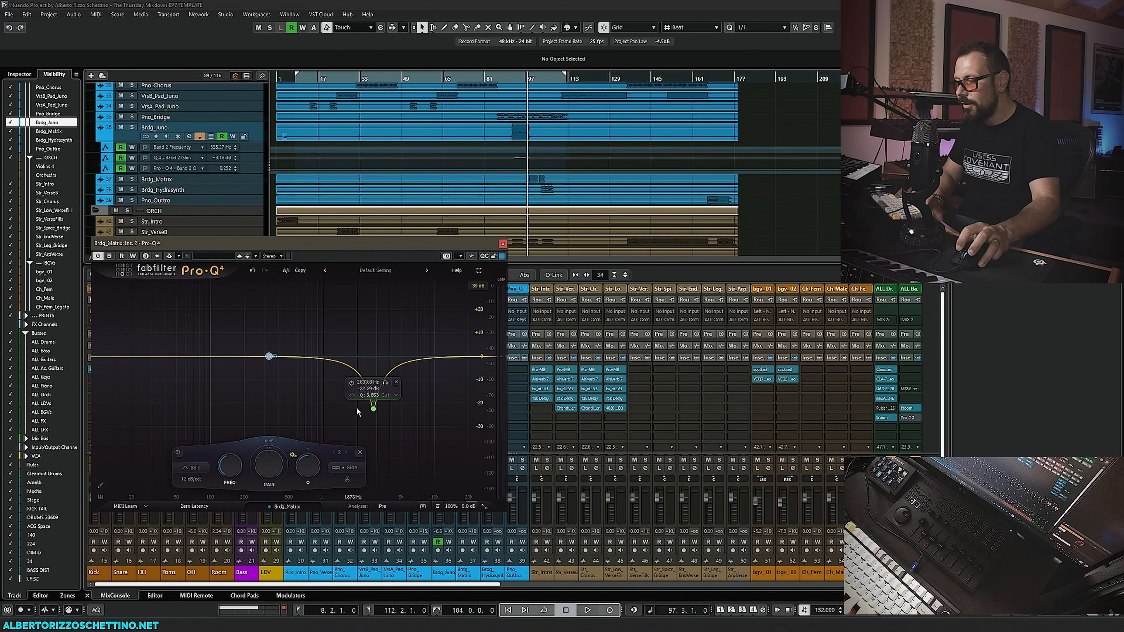
key(space)
drag(373, 412, 273, 420)
key(space)
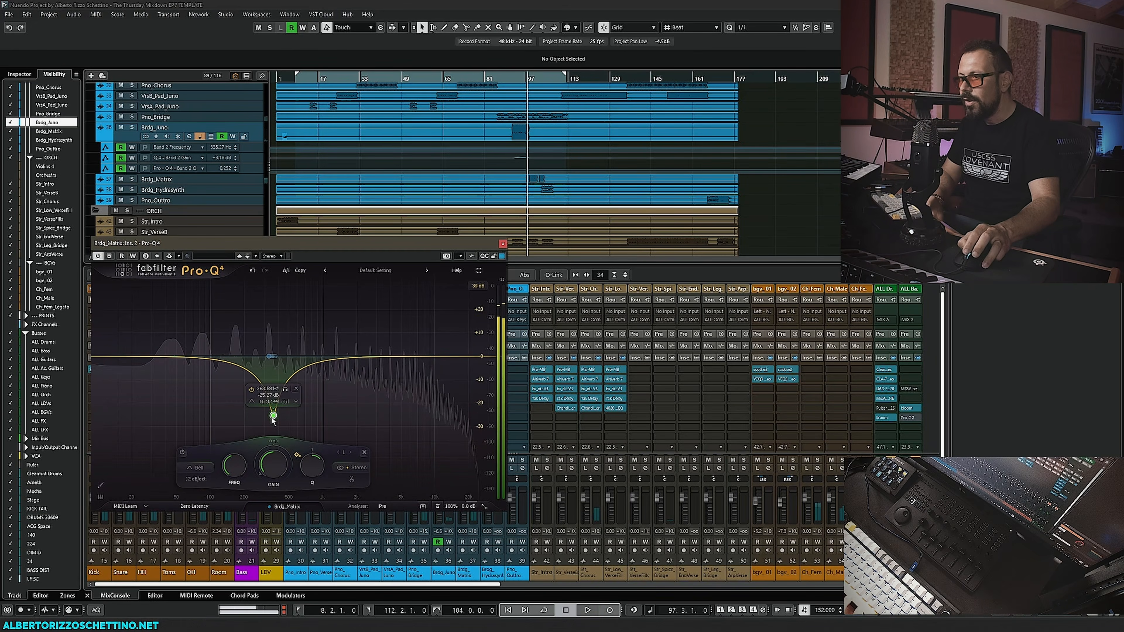
Add a high bell cut to the Brdg_Matrix Pro-Q 4, settling it near 7 kHz at about -7.9 dB during playback.
click(373, 357)
drag(373, 358, 391, 426)
key(space)
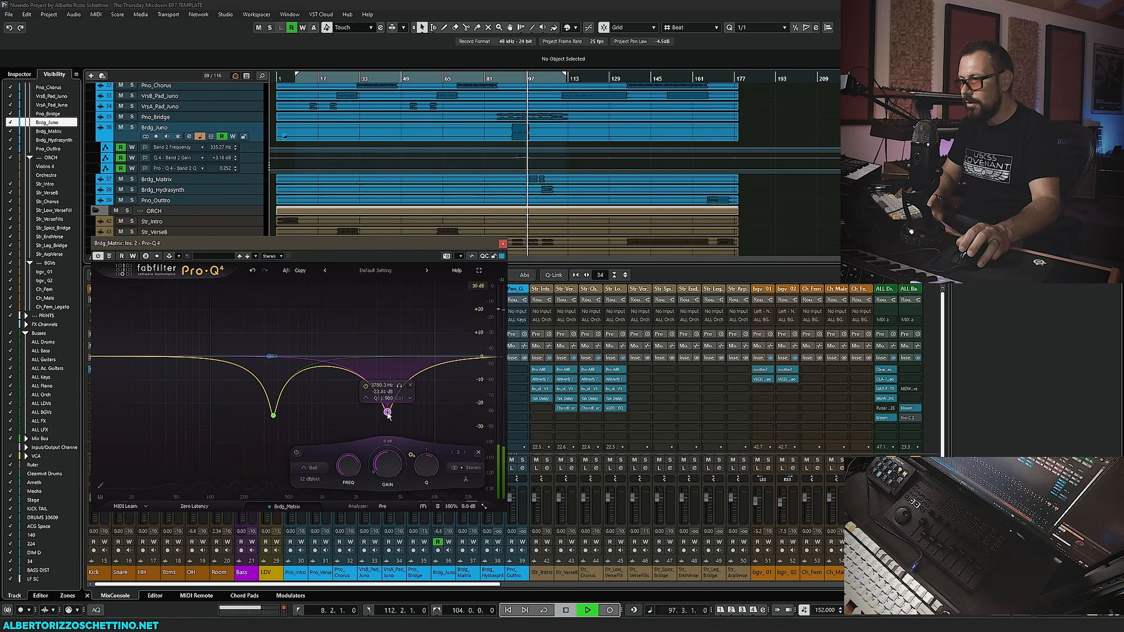
drag(273, 415, 268, 405)
key(space)
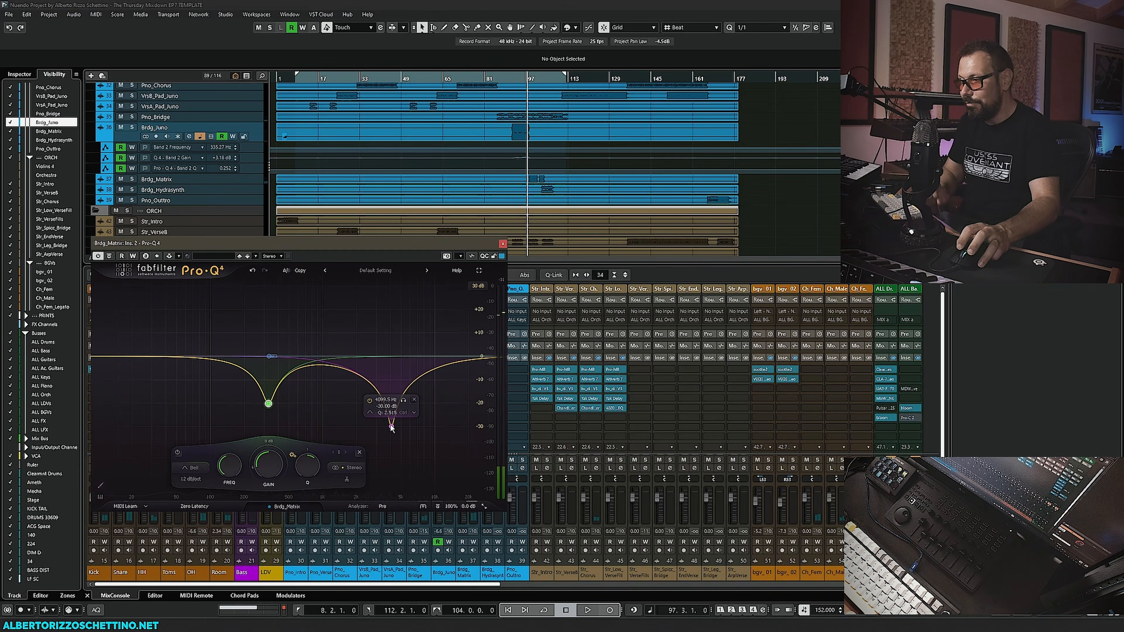
key(space)
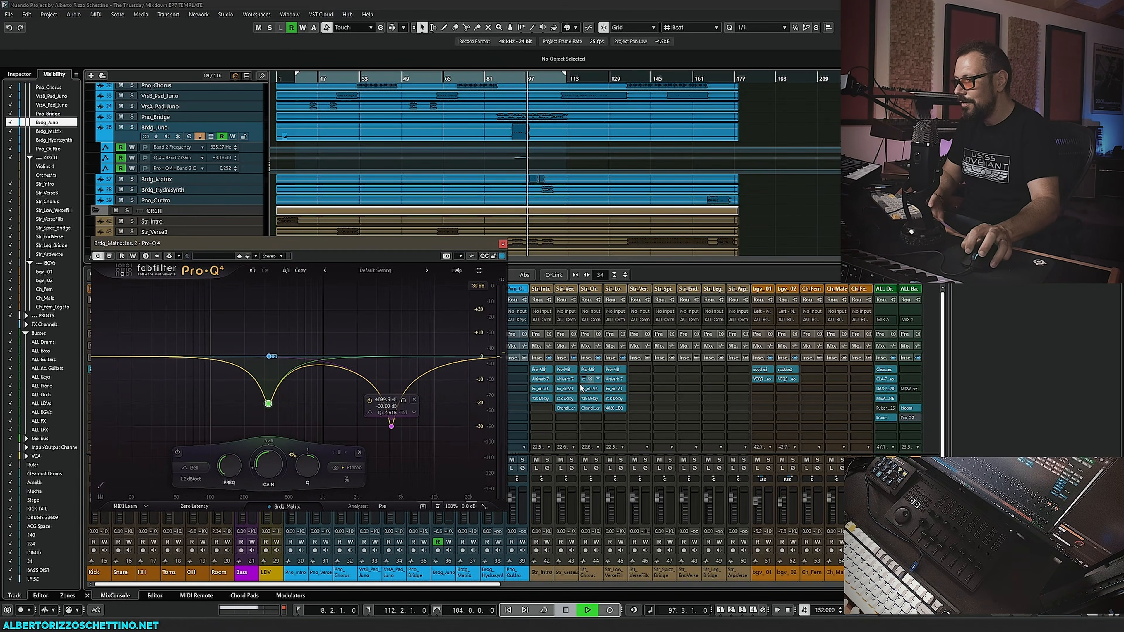
drag(391, 426, 427, 376)
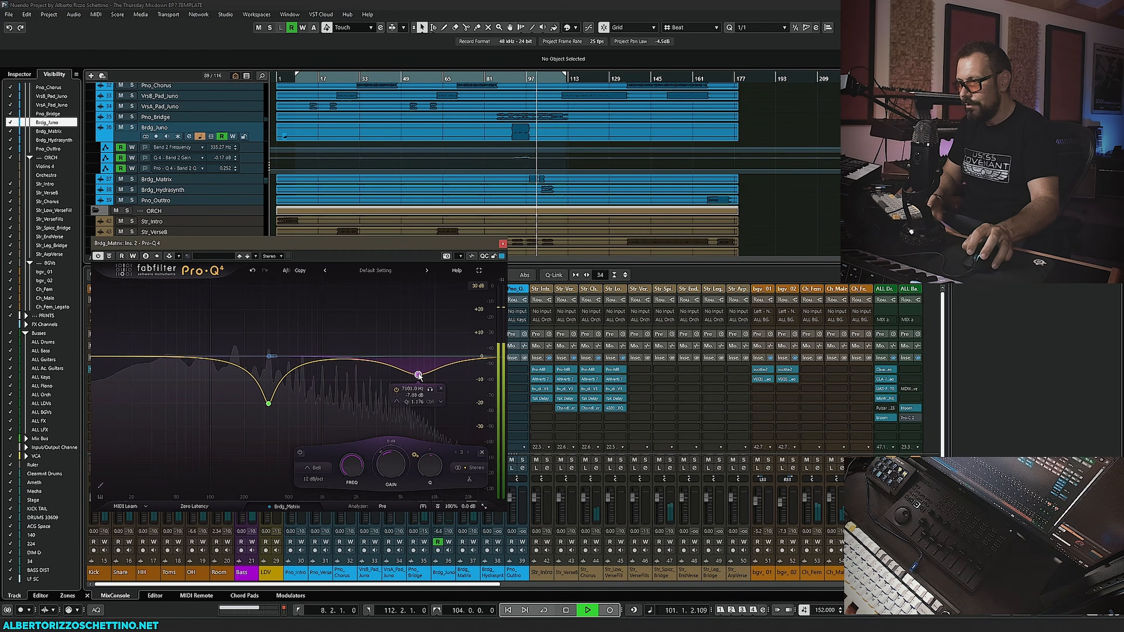
key(space)
Widen the low cut on Brdg_Matrix to a Q of about 0.49 and ease it to about -4.5 dB near 370 Hz while auditioning.
scroll(268, 405, down, 5)
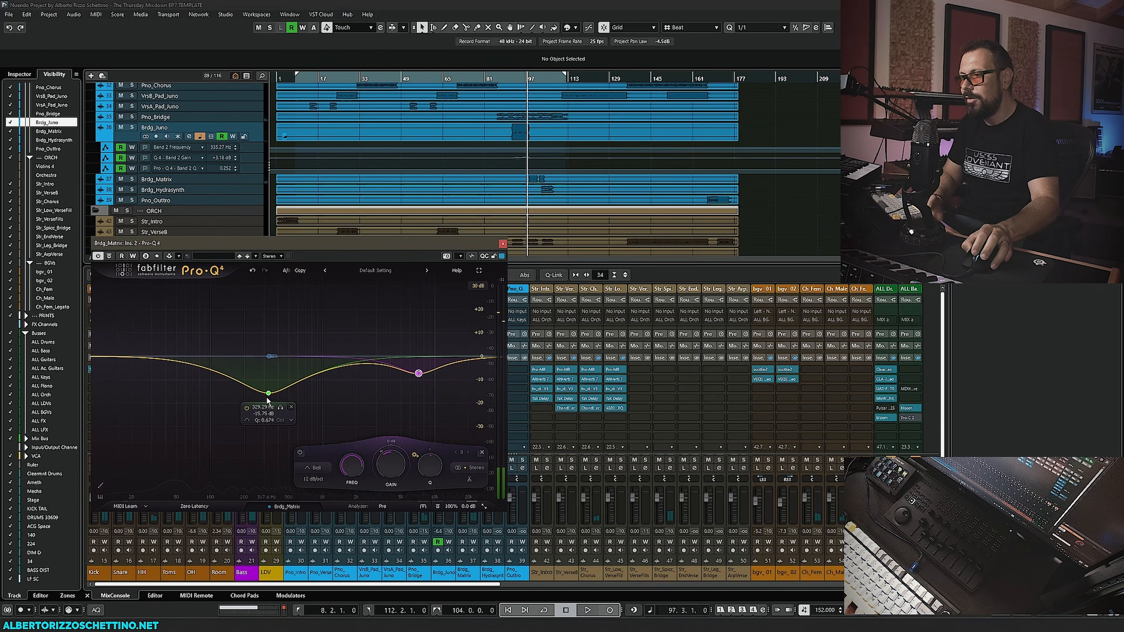
drag(267, 398, 275, 367)
key(space)
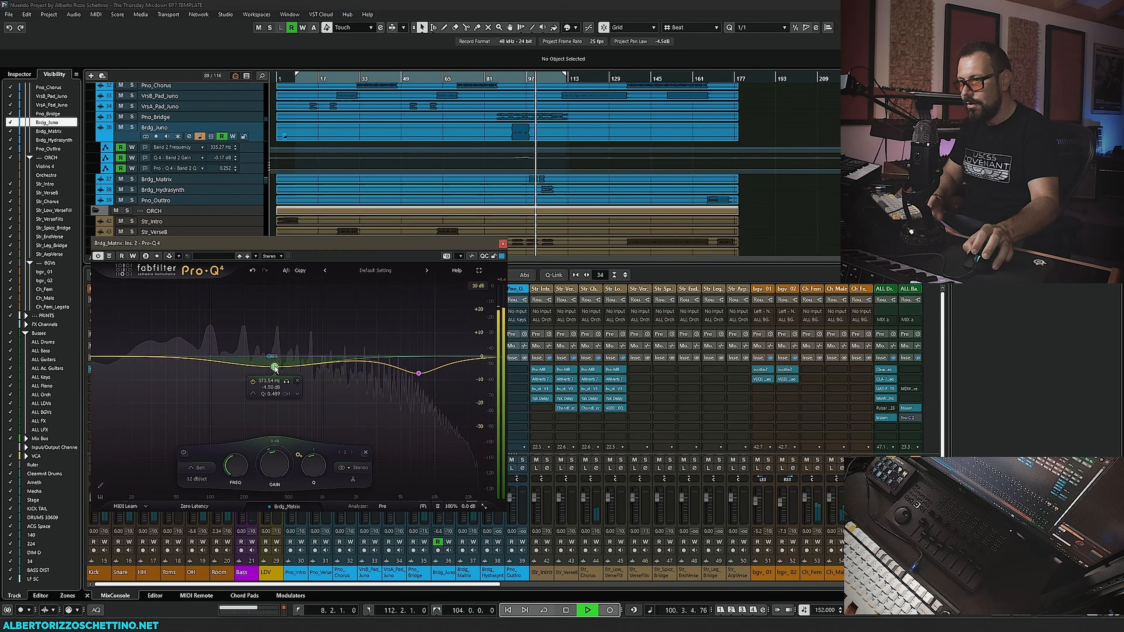
key(space)
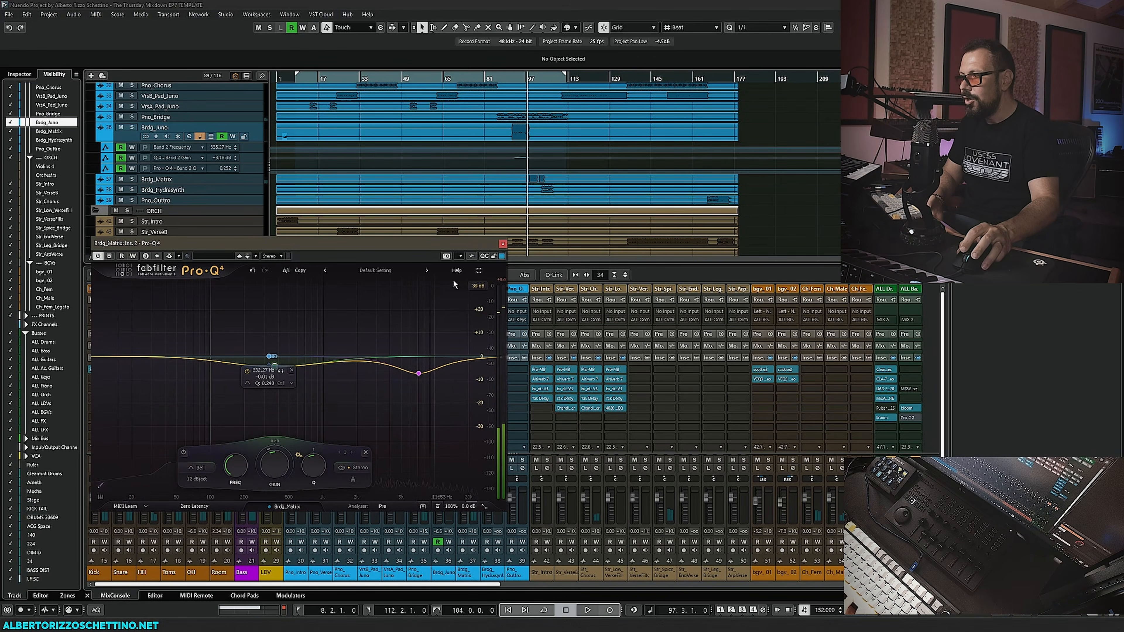
Close the Brdg_Matrix Pro-Q 4 and try a copy of the Brdg_Juno Hazelrigg VNE in the third insert slot of Brdg_Matrix.
click(502, 244)
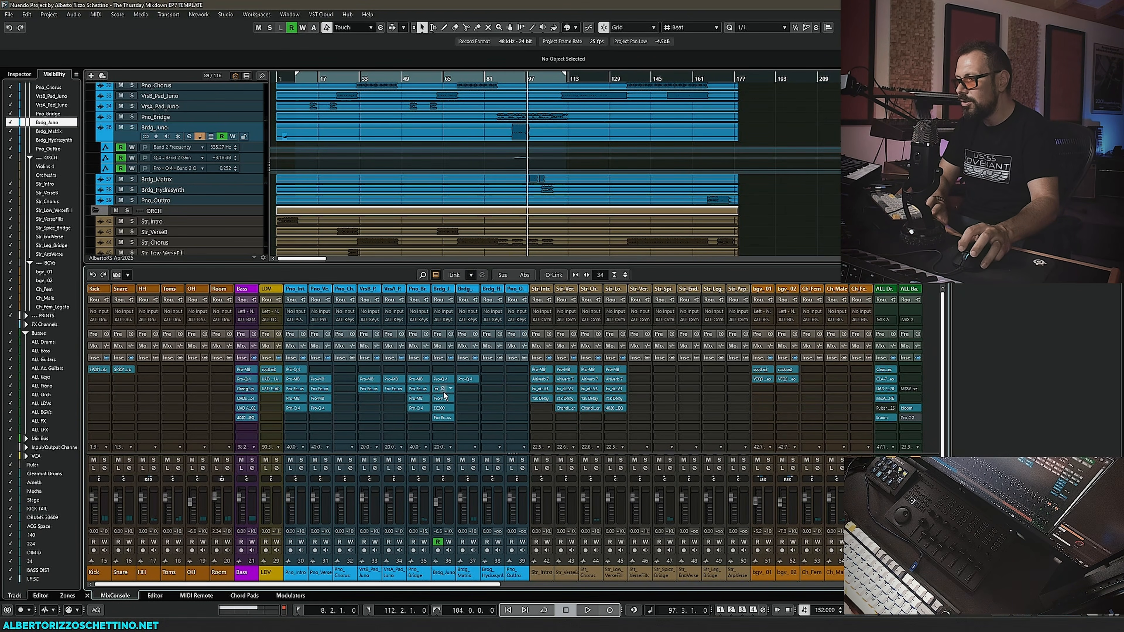
drag(445, 395, 464, 394)
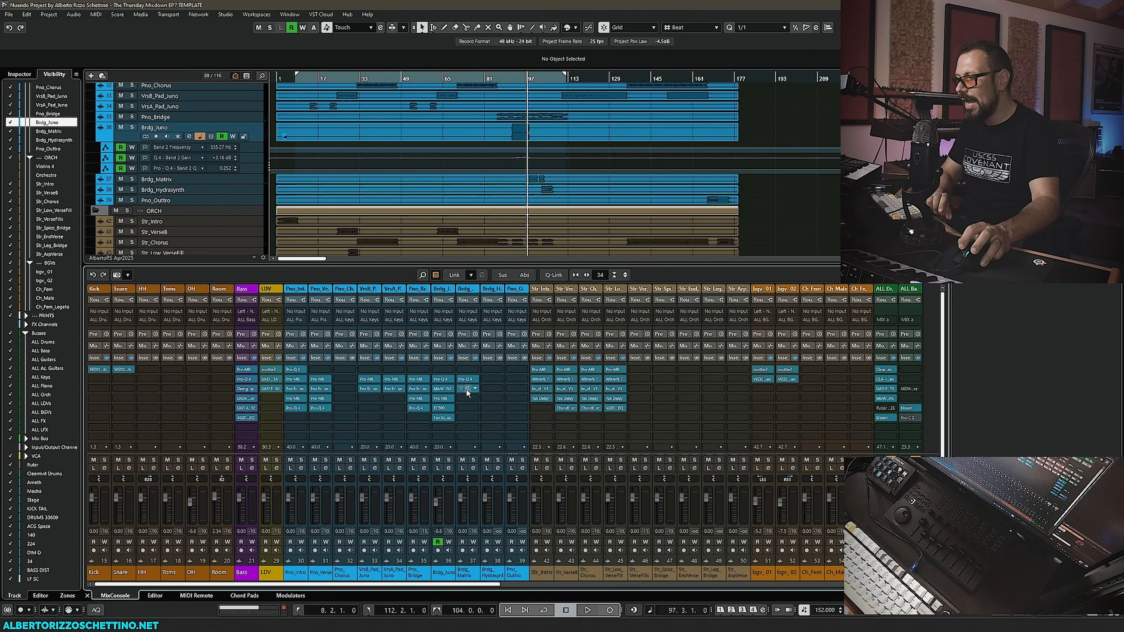
drag(762, 239, 498, 250)
click(521, 247)
Replace the plug-in in Brdg_Matrix's third insert slot with Pulsar IPA 25 and move its window clear of the tracks.
click(475, 389)
text(ipa)
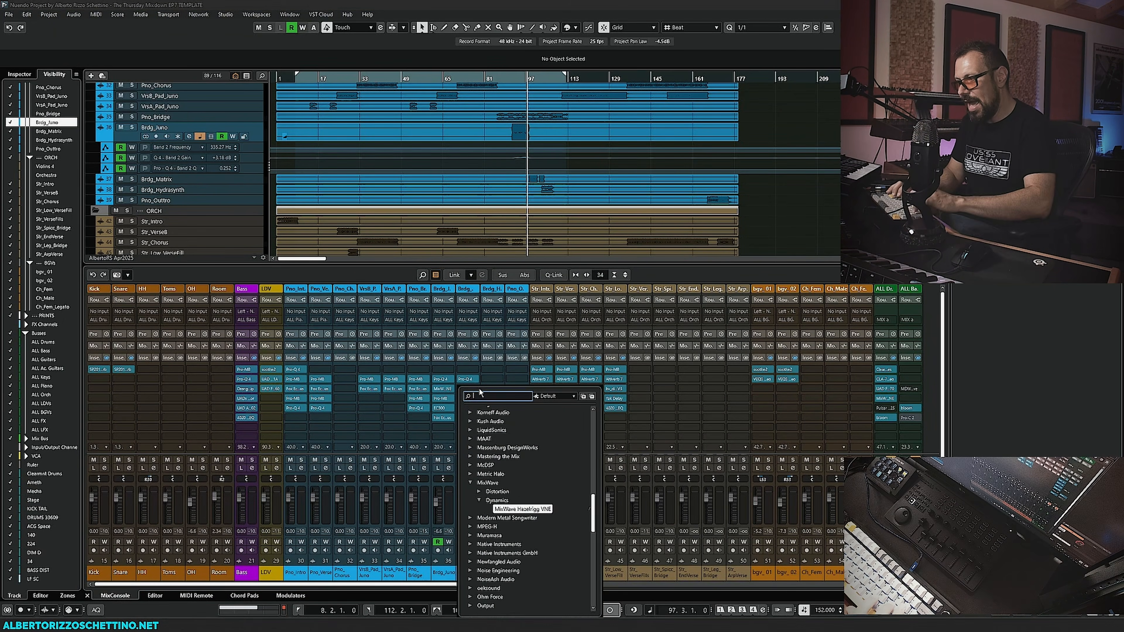
click(526, 467)
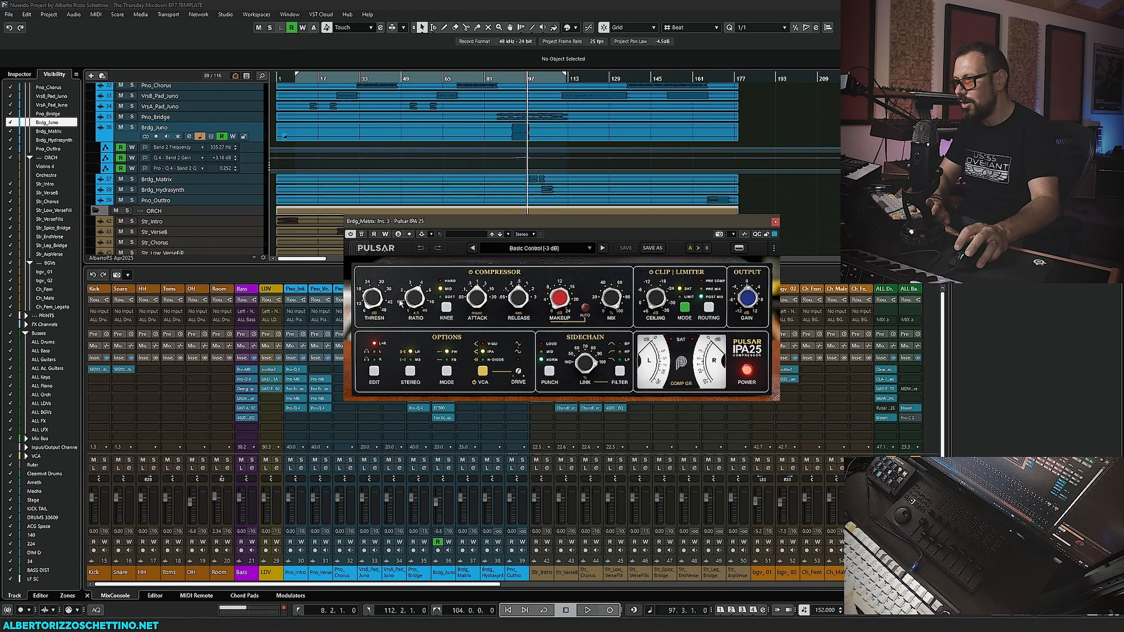
drag(482, 224, 215, 356)
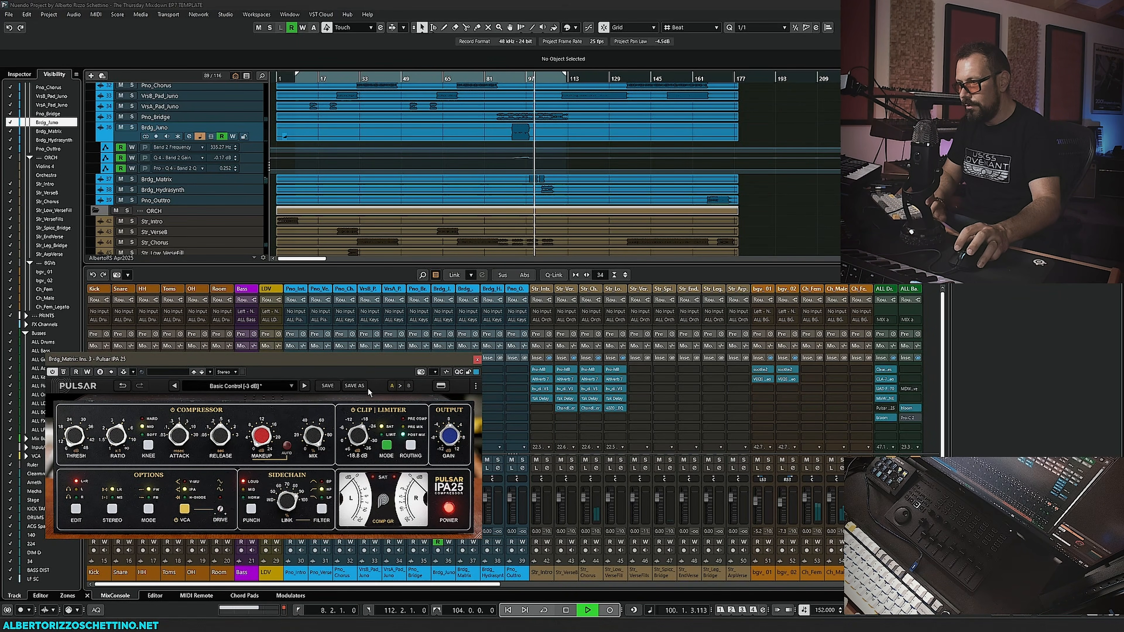
Adjust the IPA 25 threshold and attack on Brdg_Matrix while auditioning the bridge, and close the plug-in window.
key(space)
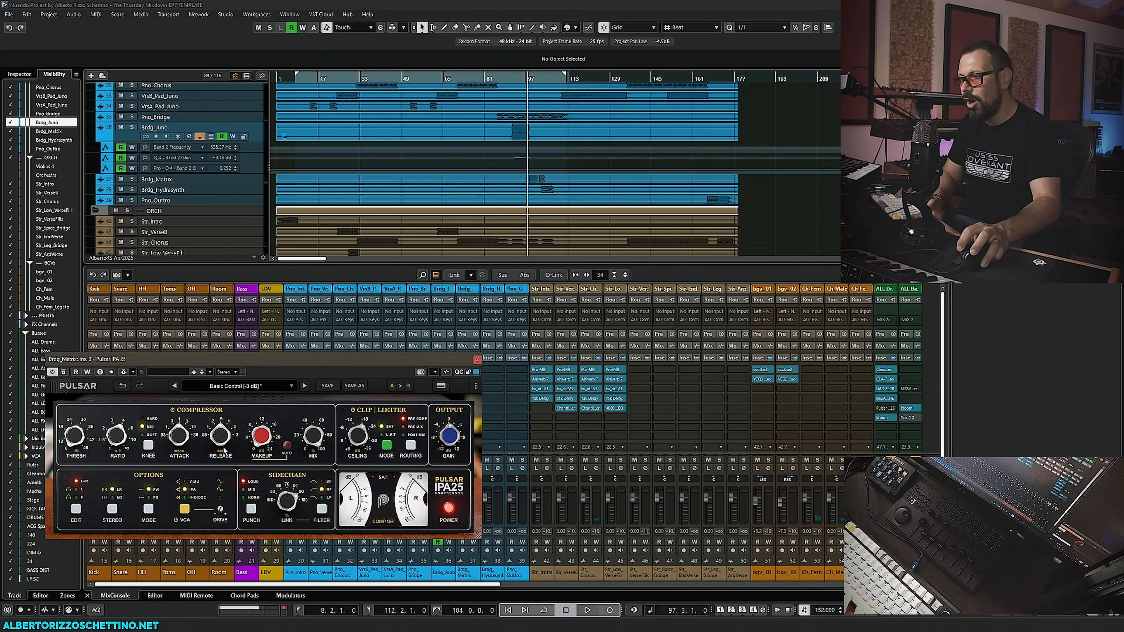
drag(76, 424, 100, 410)
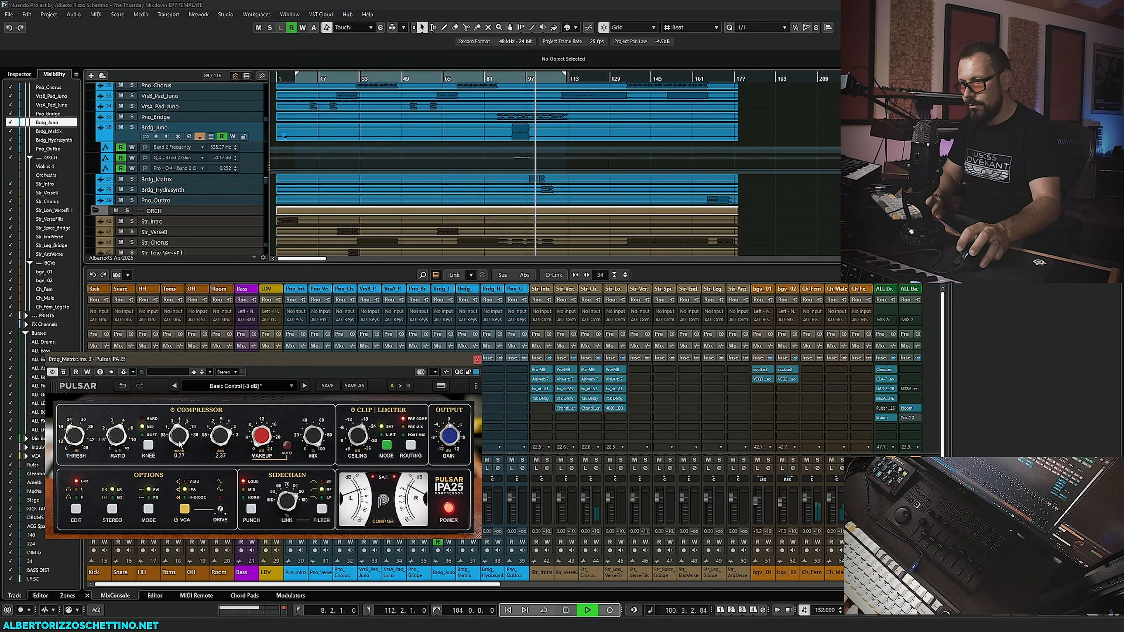
key(space)
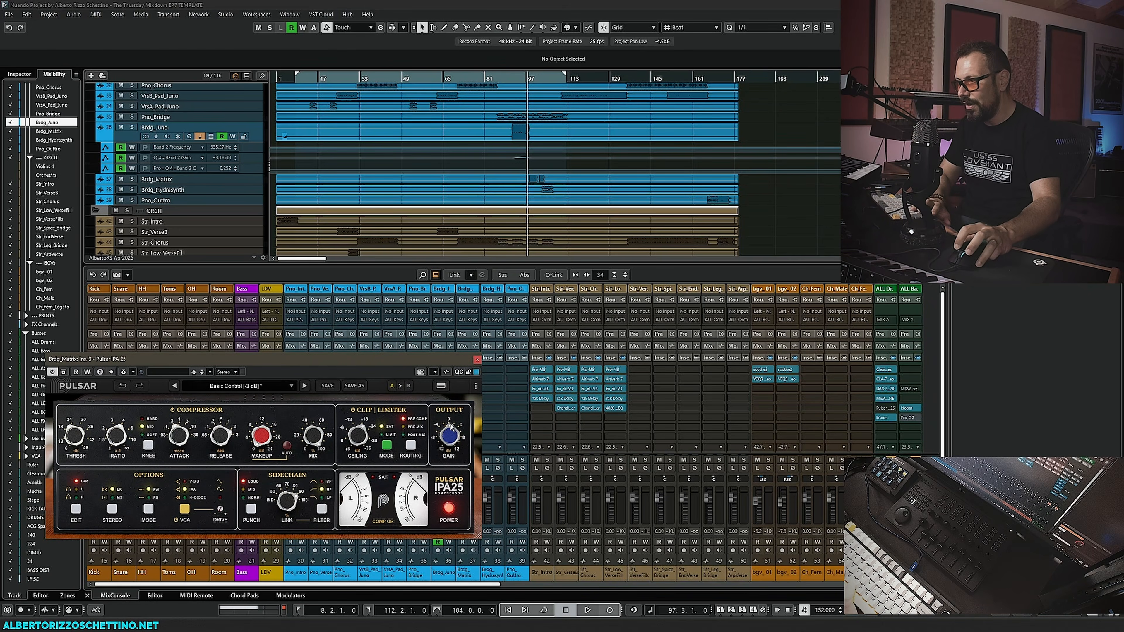
click(476, 359)
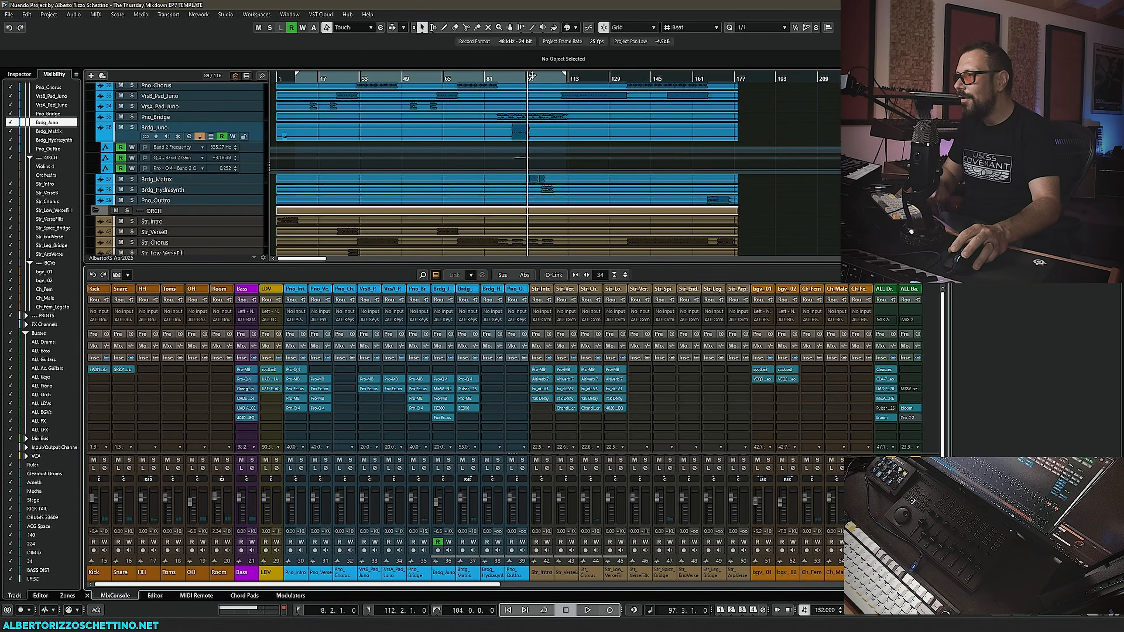
Play the bridge from about bar 102 and copy the Brdg_Matrix IPA 25 to the third insert slot of Brdg_Hydrasynth.
drag(531, 76, 540, 79)
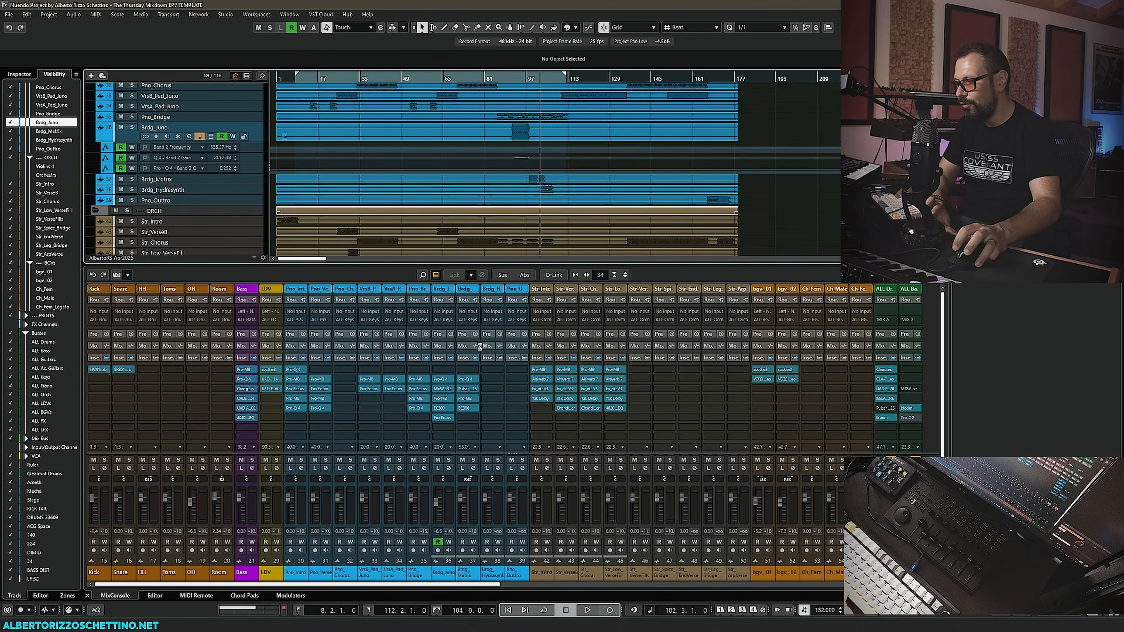
key(space)
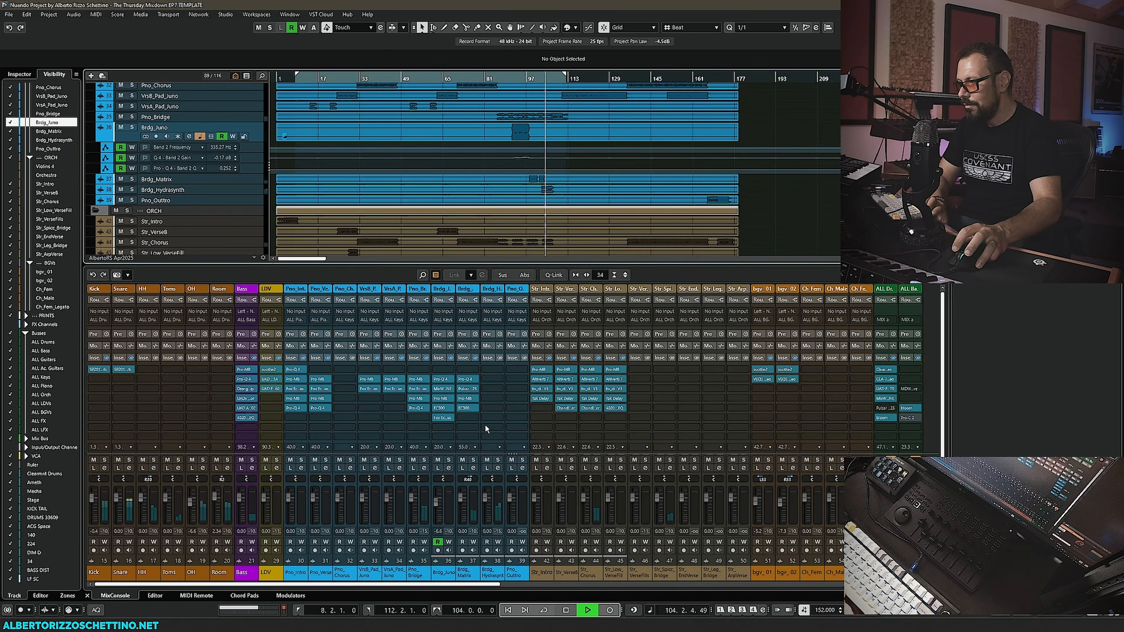
key(alt)
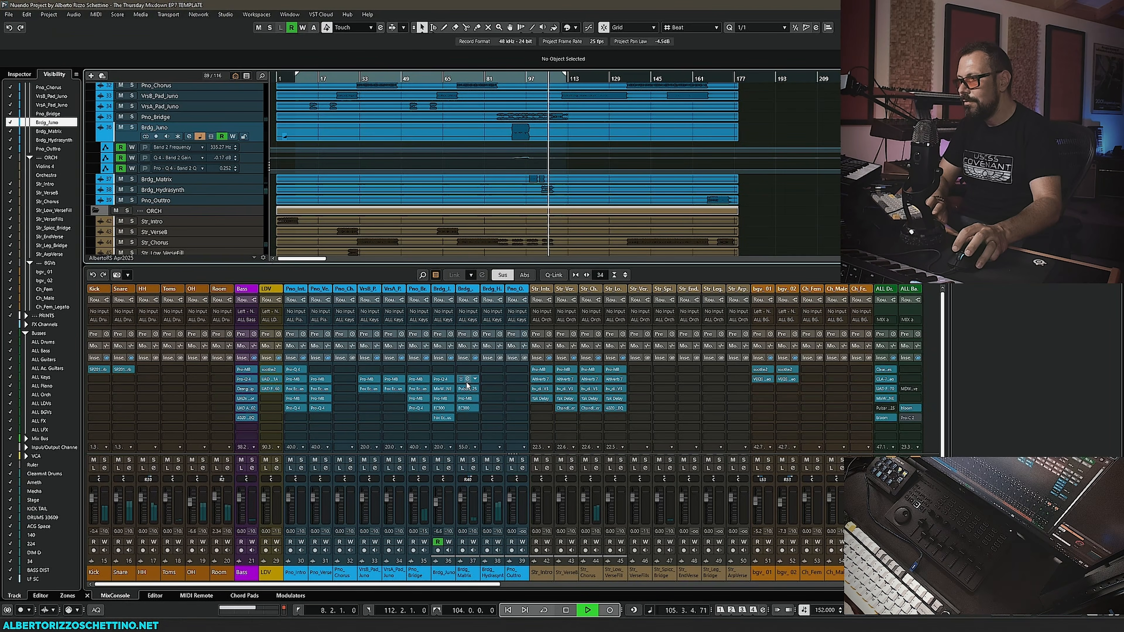
drag(467, 384, 492, 392)
key(space)
click(492, 390)
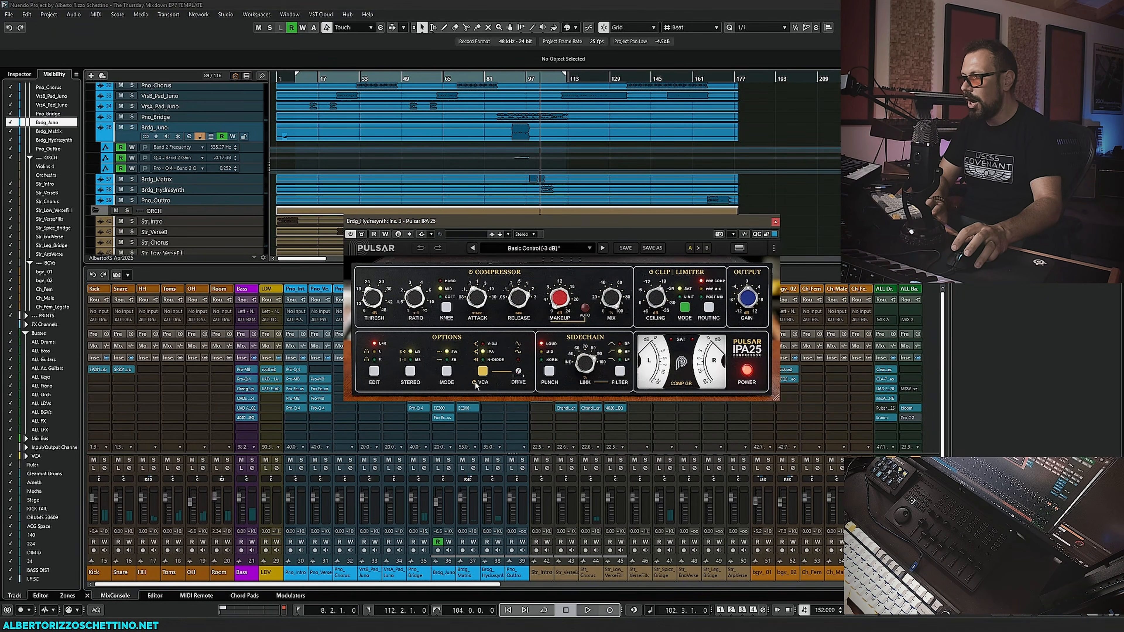
Set the IPA 25 attack on Brdg_Hydrasynth to about 0.05 during playback, close its window and stop playback.
drag(518, 218, 728, 324)
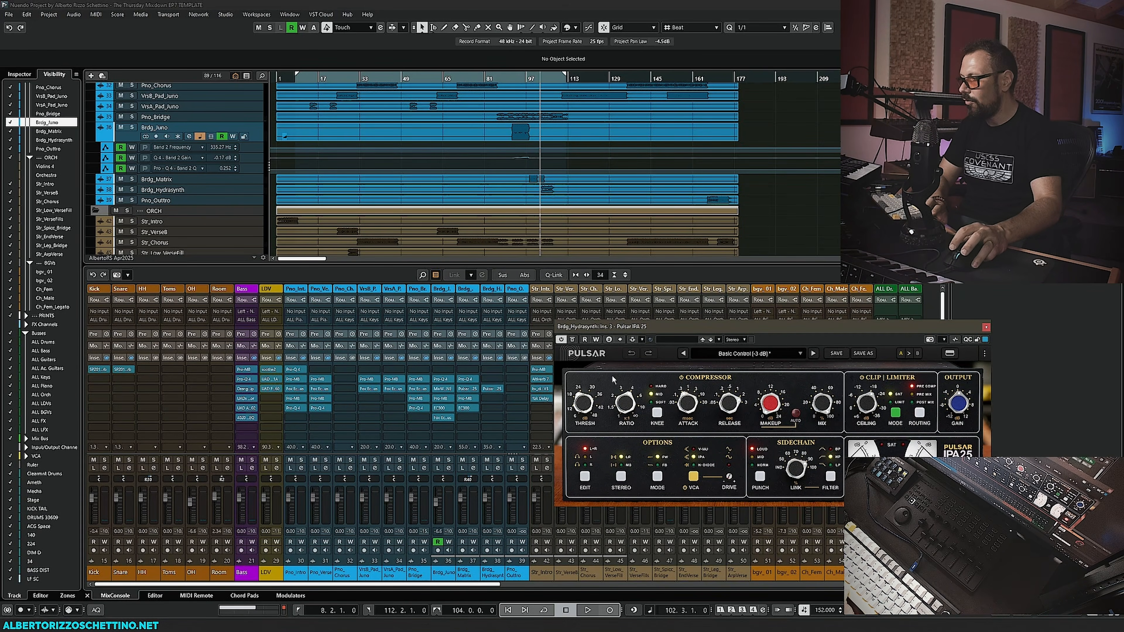
drag(664, 329, 251, 343)
key(space)
mouse_move(207, 438)
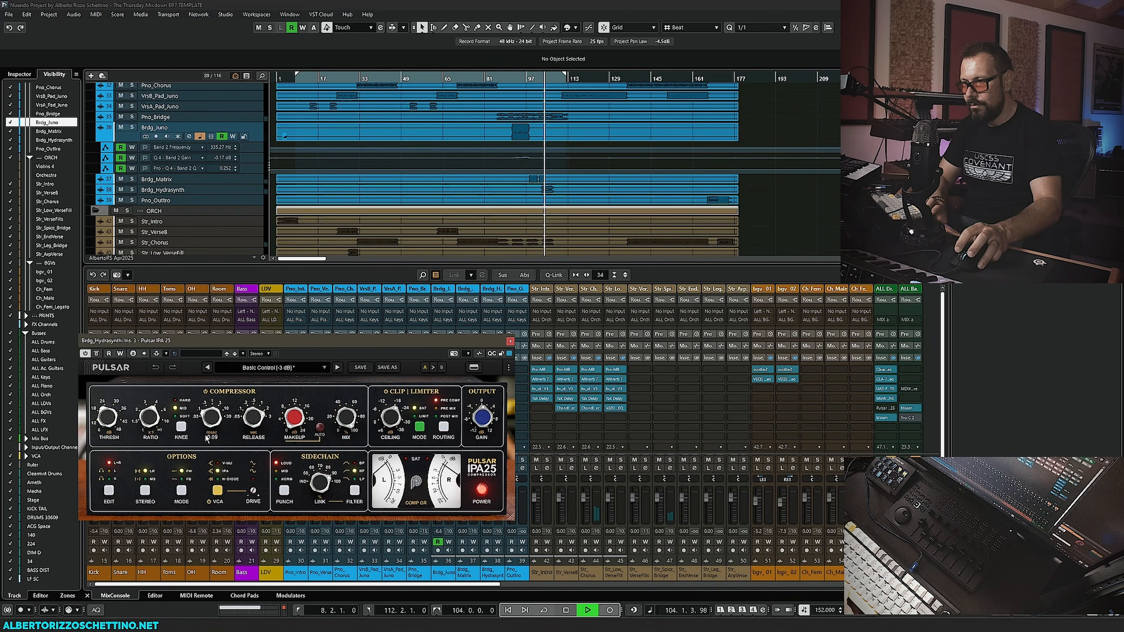
key(space)
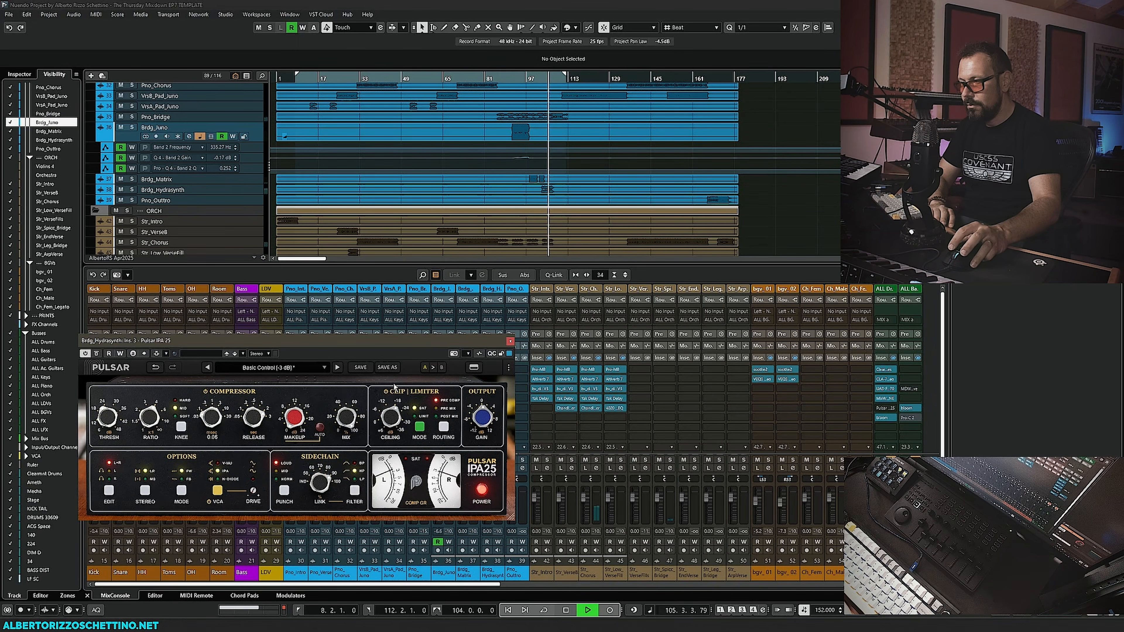
click(510, 342)
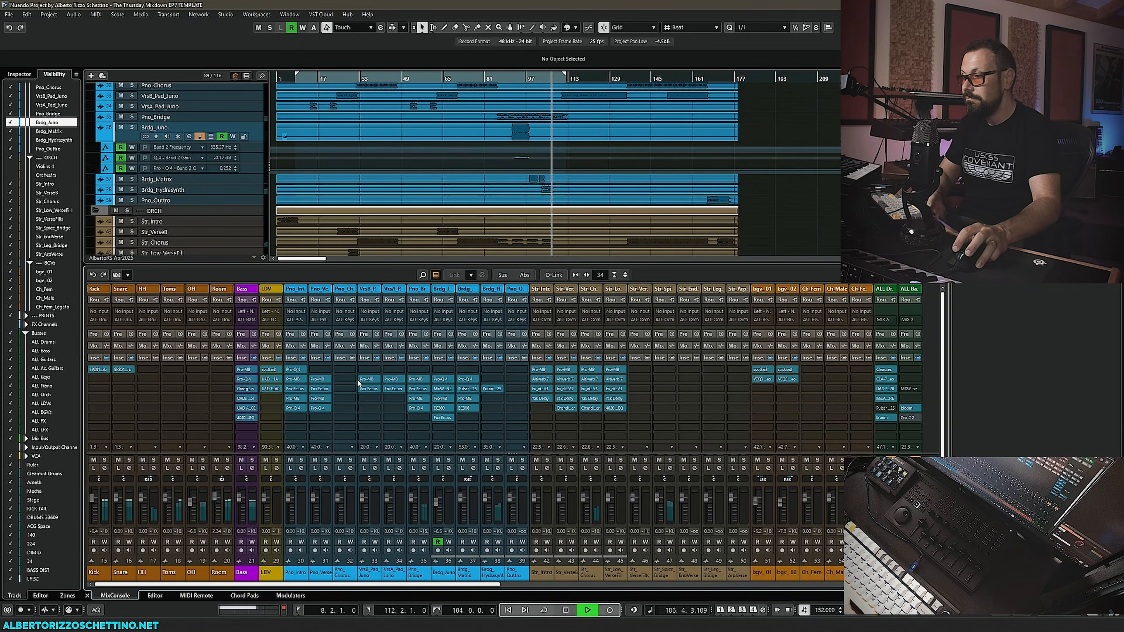
key(space)
Copy the Brdg_Matrix Pro-MB to the fourth insert slot of Brdg_Hydrasynth, move its window aside and start playback.
drag(483, 395, 492, 399)
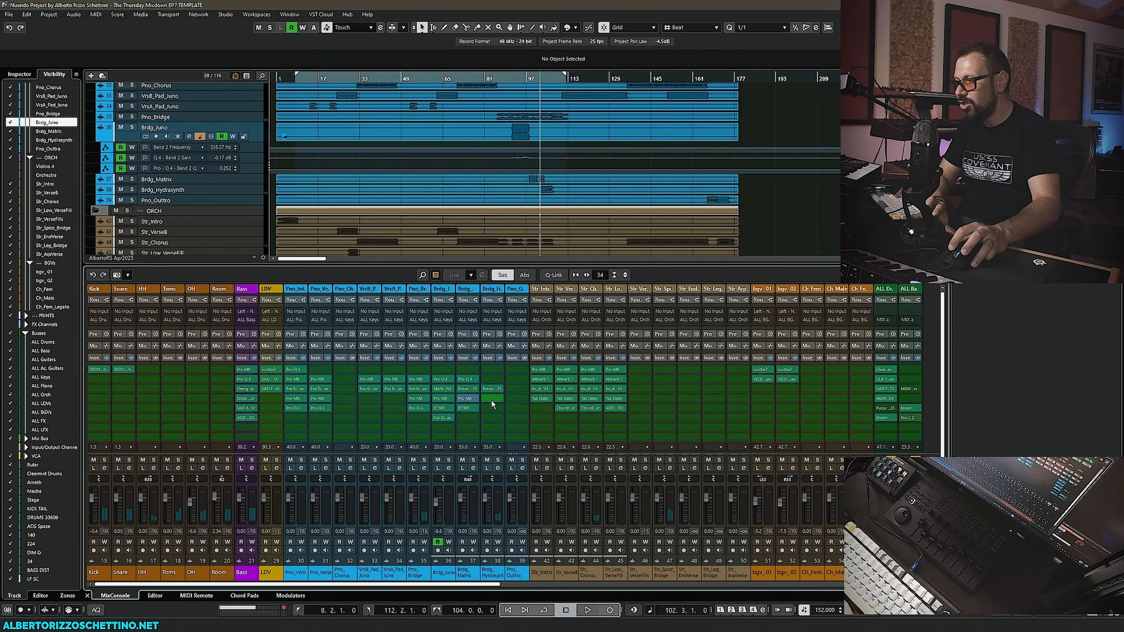
drag(467, 139, 250, 197)
key(space)
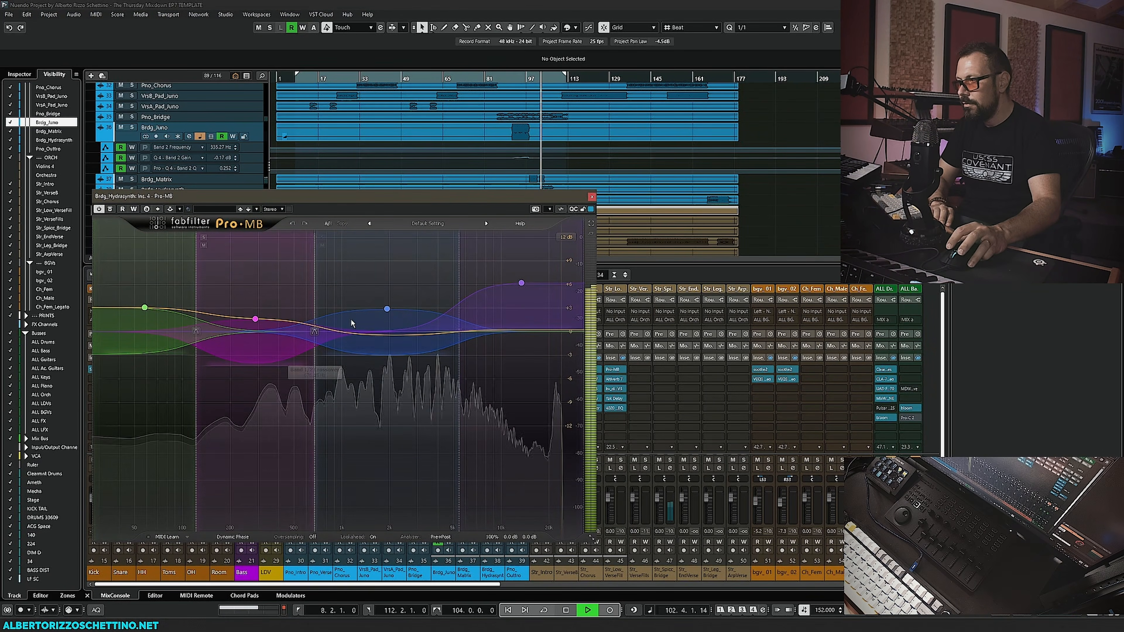
In the Brdg_Hydrasynth Pro-MB, lower band 4 to about +4.9 dB and raise both band 1 crossovers, the lower one to about 230 Hz.
mouse_move(521, 283)
mouse_down()
mouse_move(521, 303)
mouse_move(521, 292)
mouse_up()
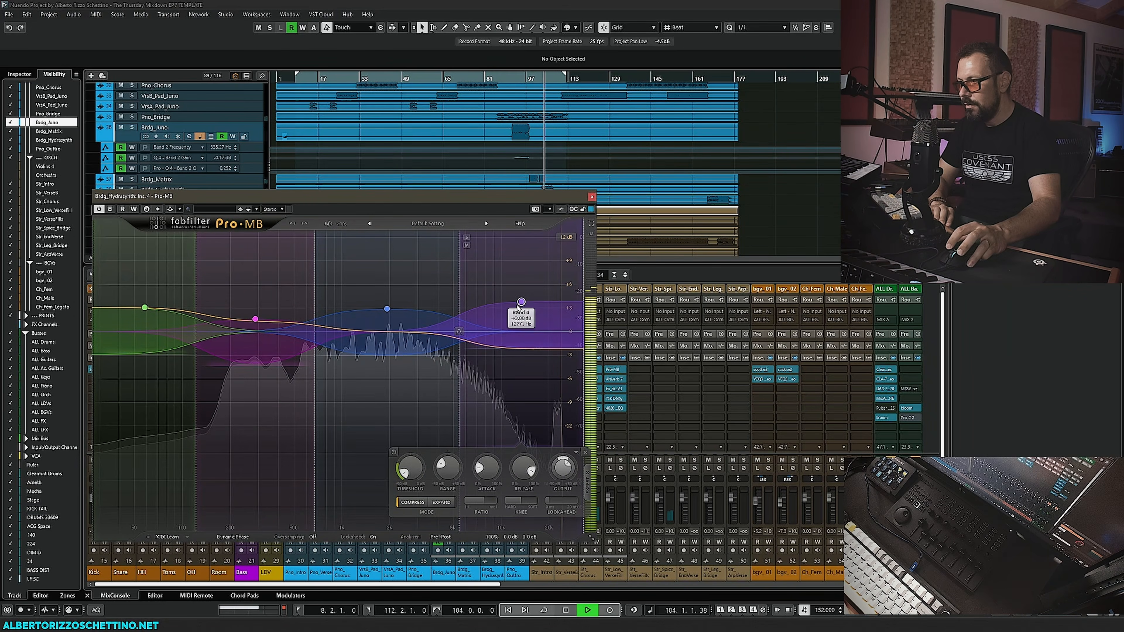
click(387, 309)
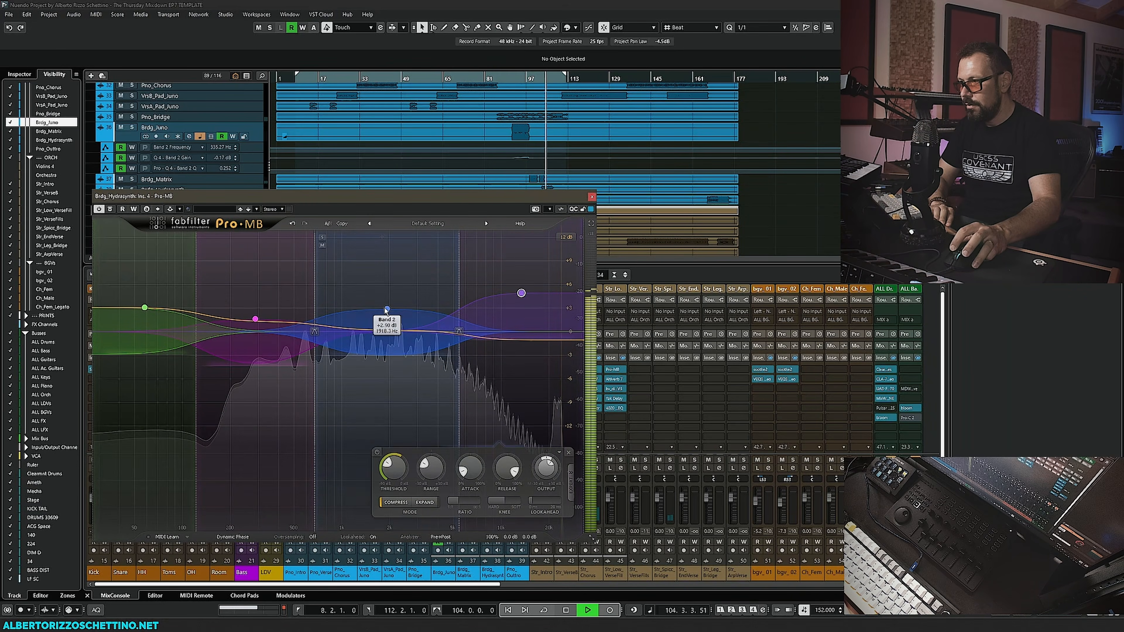
click(254, 320)
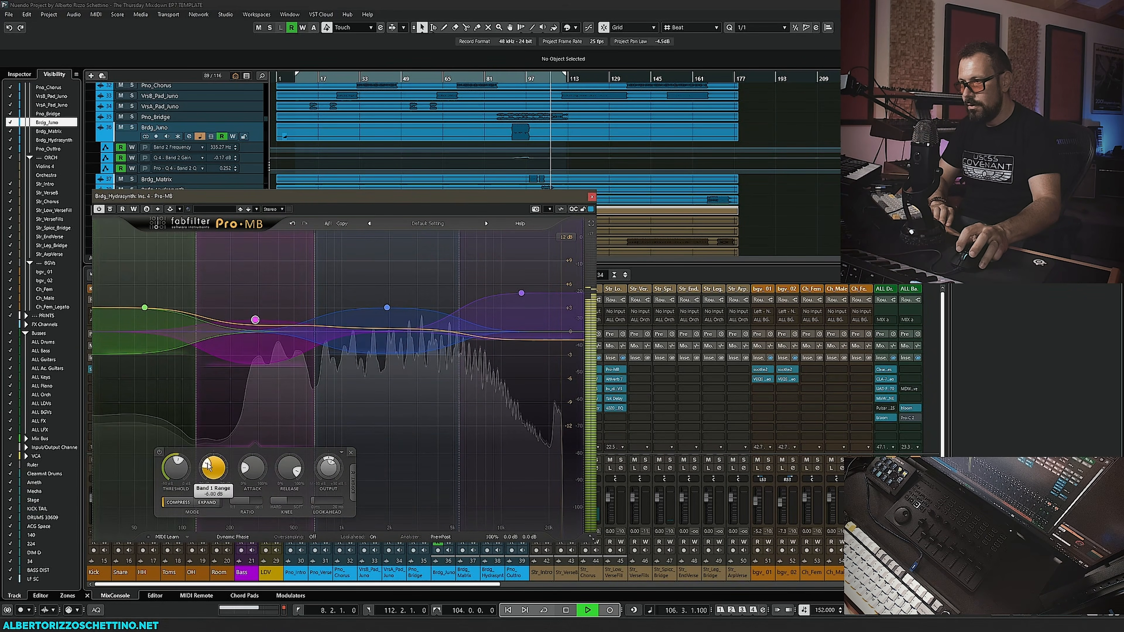
drag(196, 306, 240, 305)
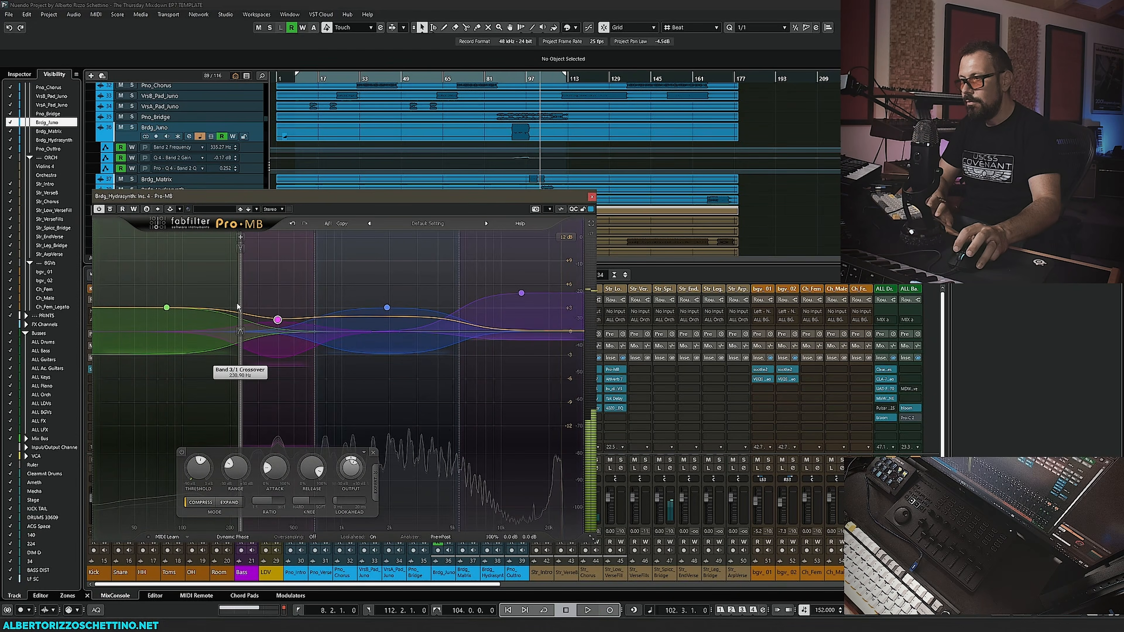
drag(315, 292, 355, 287)
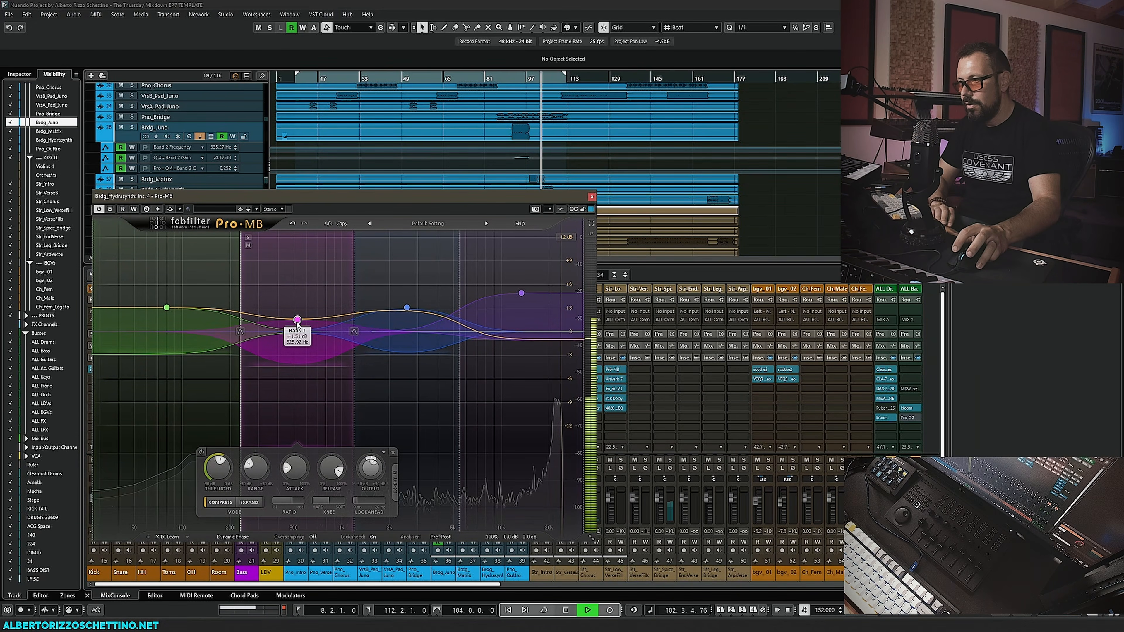
Adjust band 1's threshold in the Brdg_Hydrasynth Pro-MB and raise its level slightly while auditioning the bridge.
drag(297, 319, 298, 292)
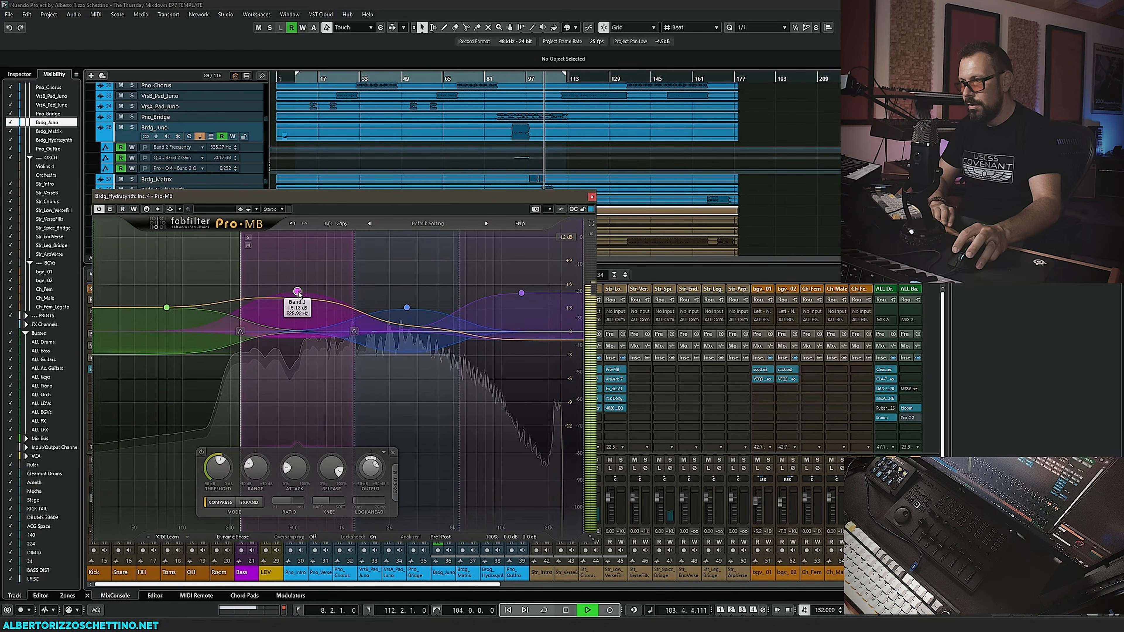
mouse_move(217, 466)
mouse_down()
mouse_move(196, 481)
mouse_move(198, 462)
mouse_up()
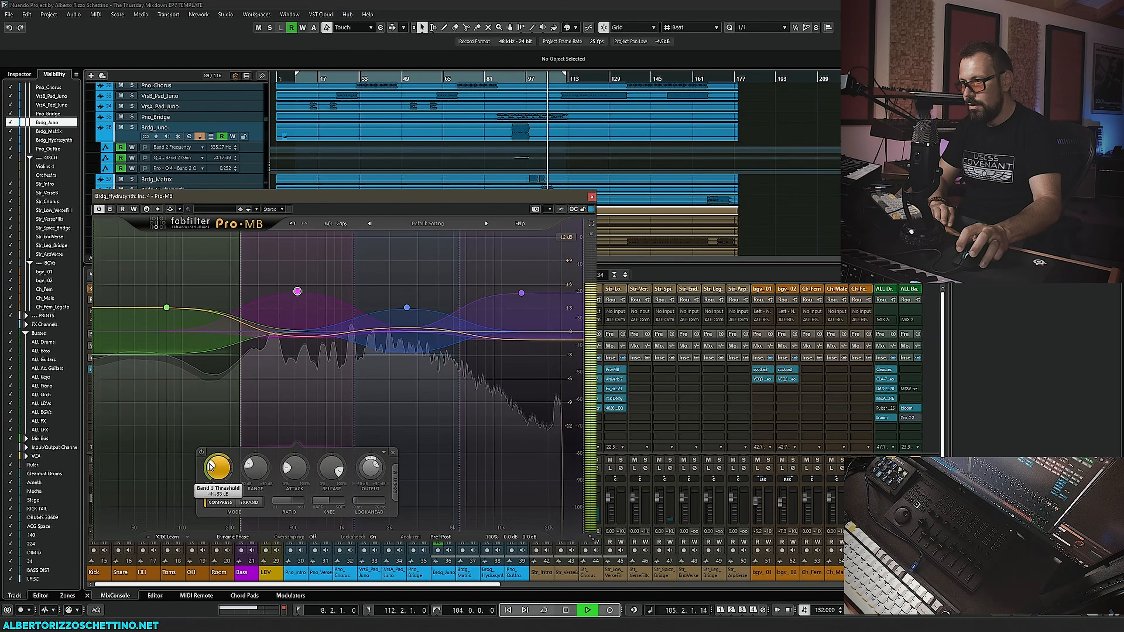
drag(298, 291, 296, 312)
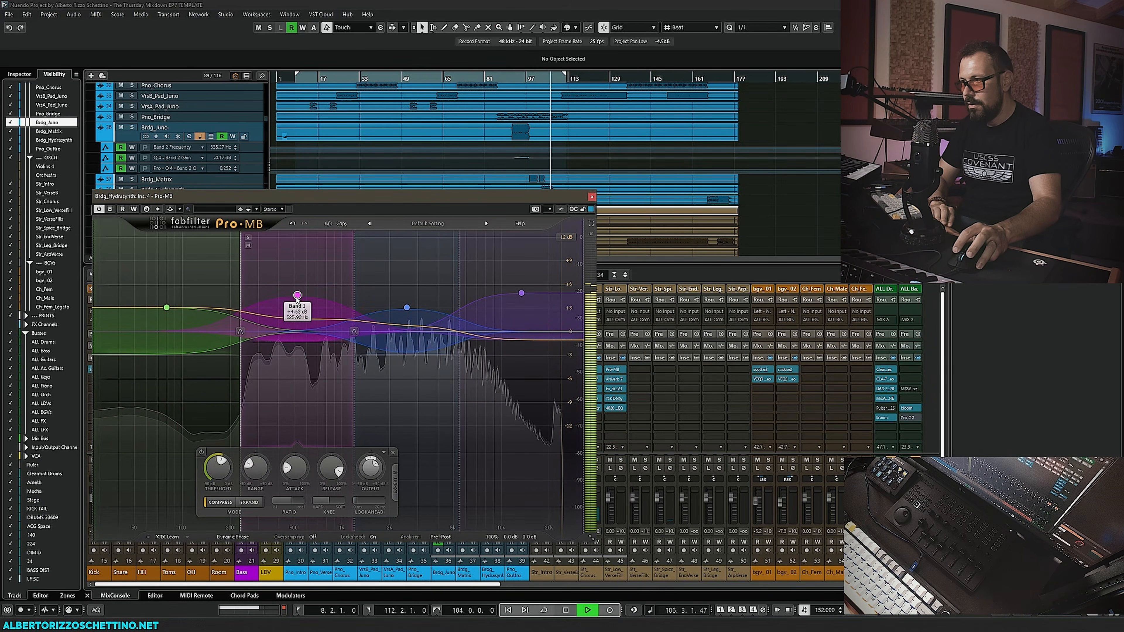
key(space)
Adjust band 3's threshold in the Brdg_Hydrasynth Pro-MB and raise its level during playback.
click(166, 307)
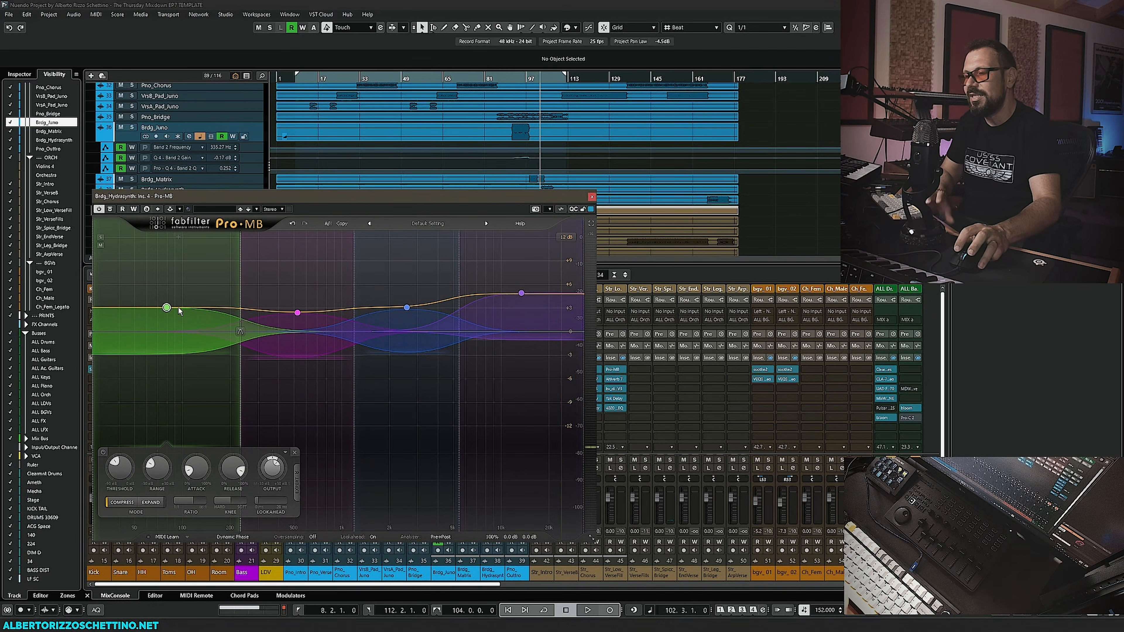
key(space)
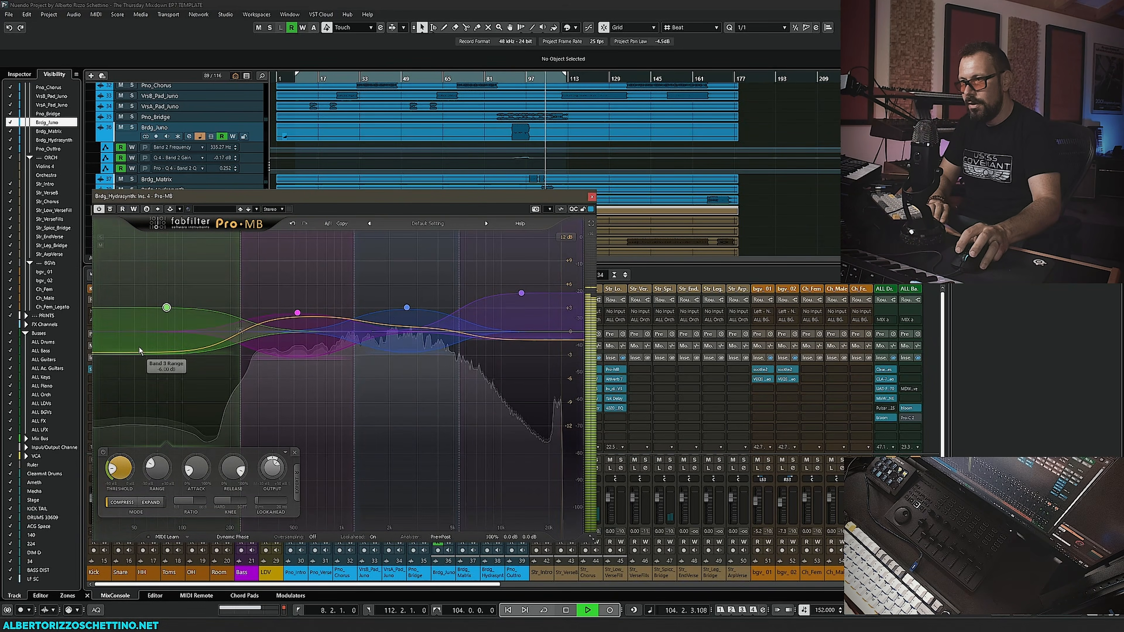
drag(166, 307, 167, 290)
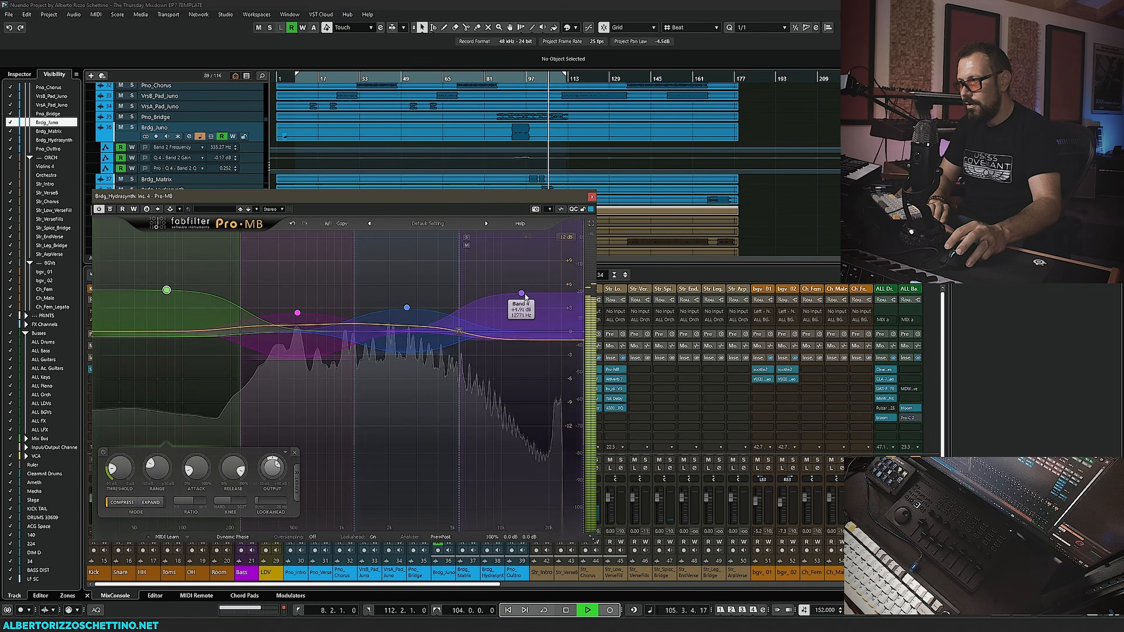
Settle band 4 of the Brdg_Hydrasynth Pro-MB at about +3.5 dB while auditioning, close the plug-in window and stop playback.
drag(521, 293, 521, 283)
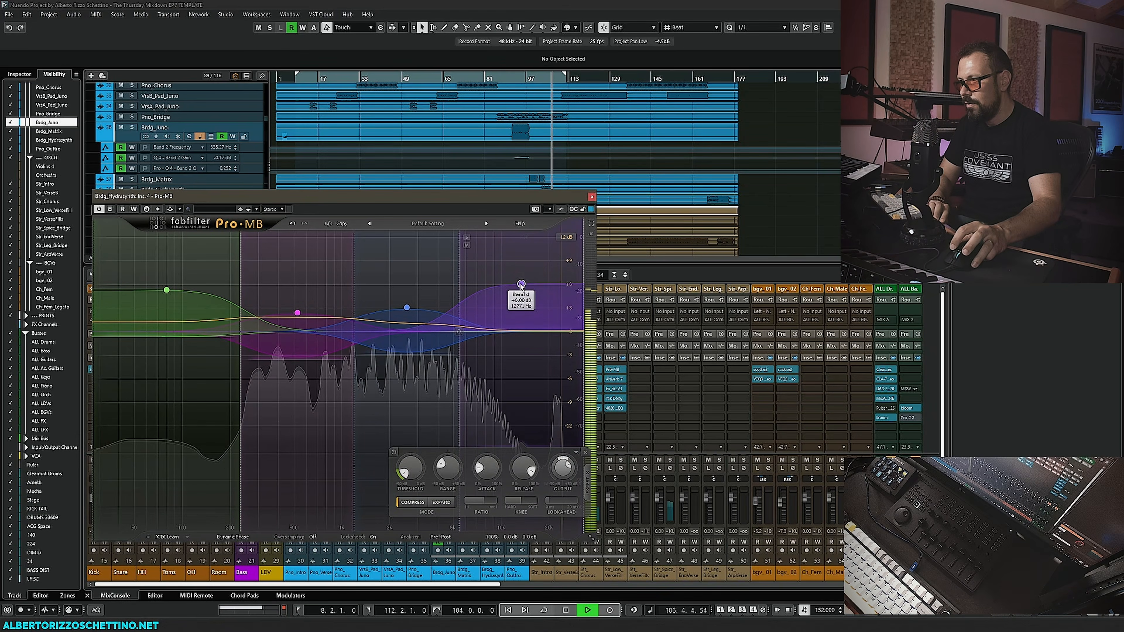
key(space)
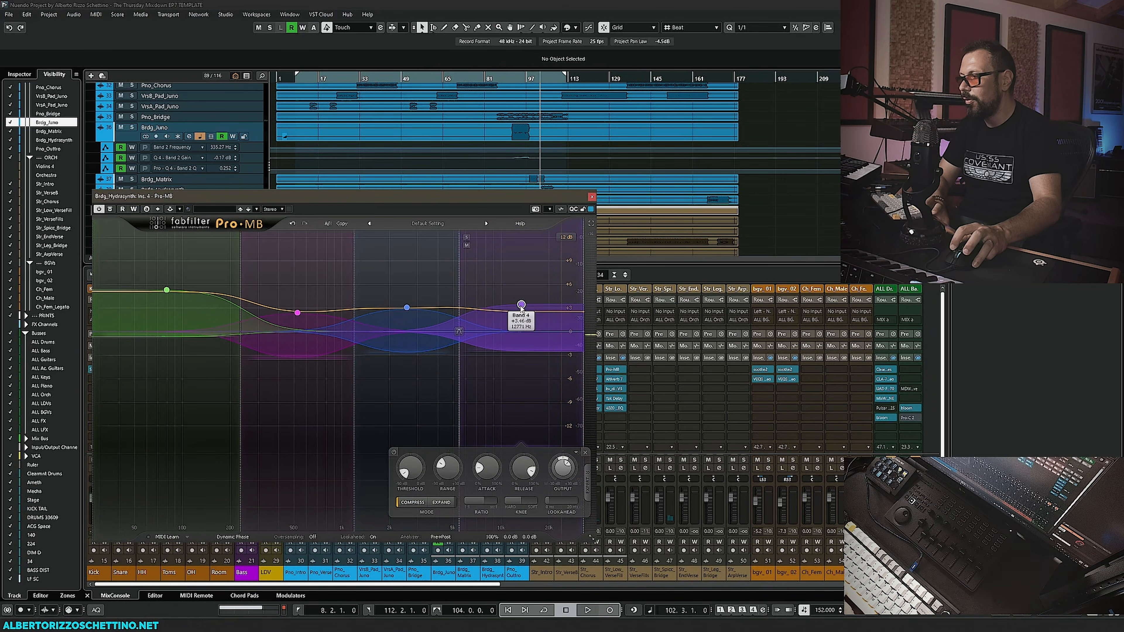
key(space)
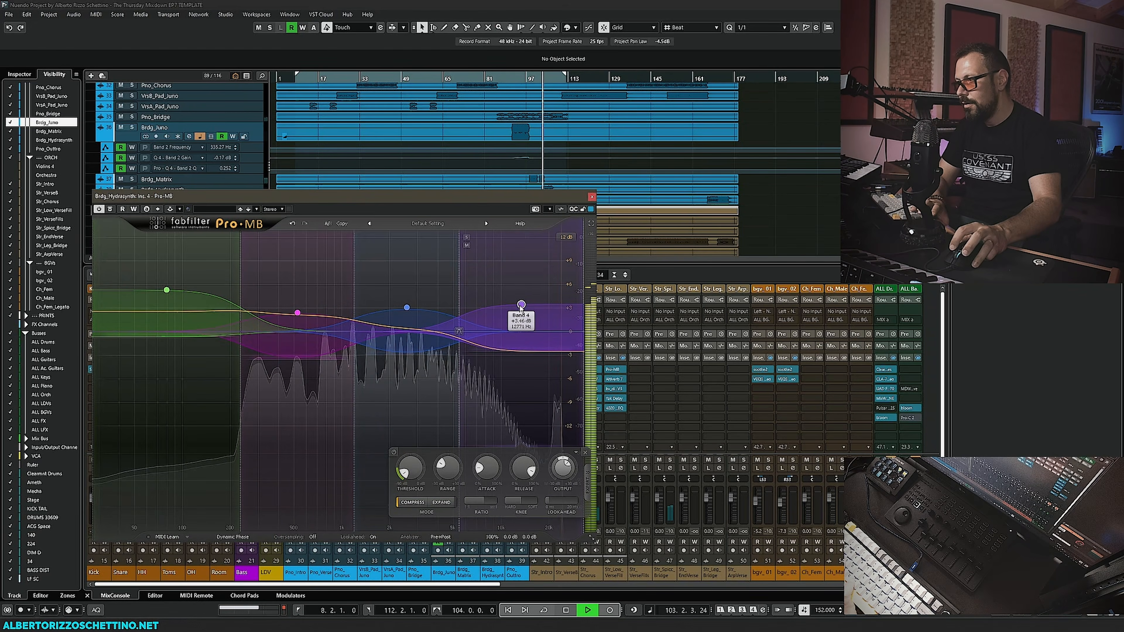
click(591, 197)
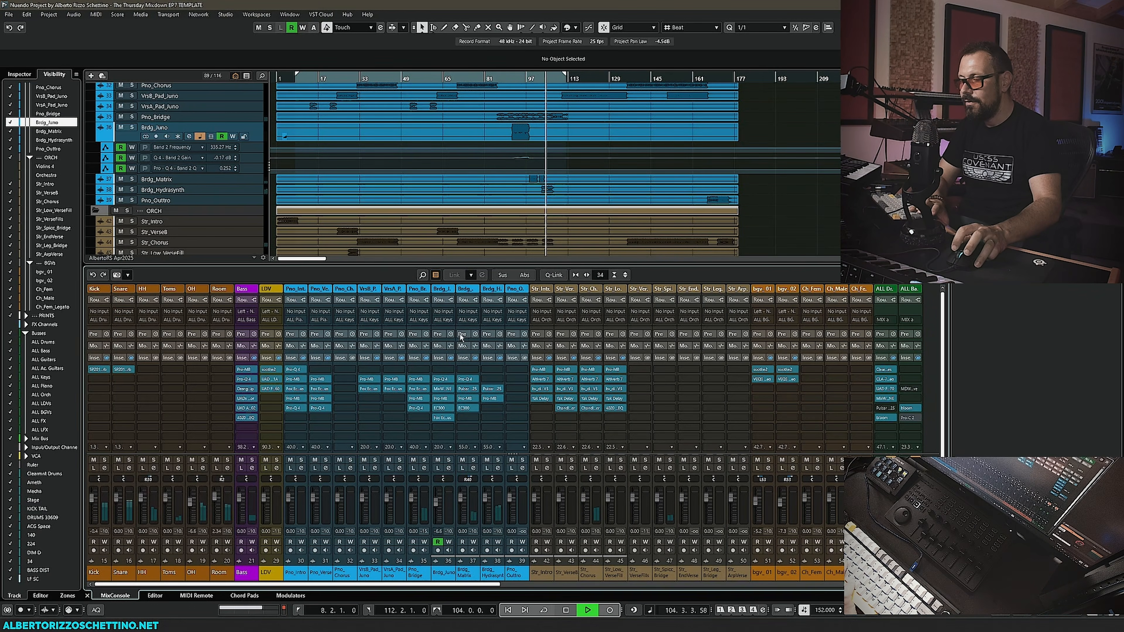
key(space)
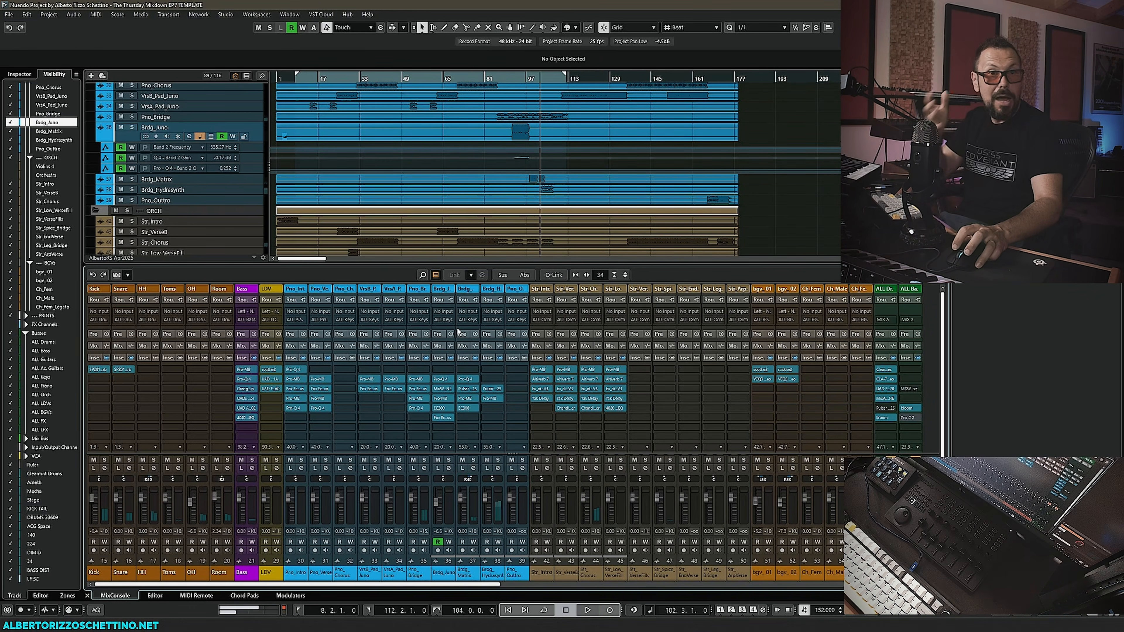